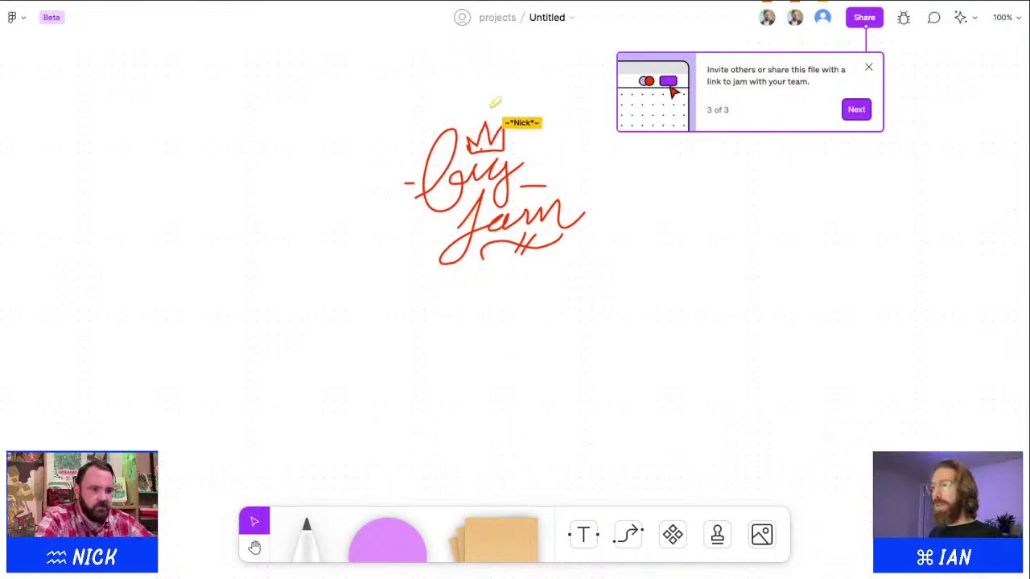
Step: Finish the onboarding tips and postpone the hands-on tutorial
left_click(856, 110)
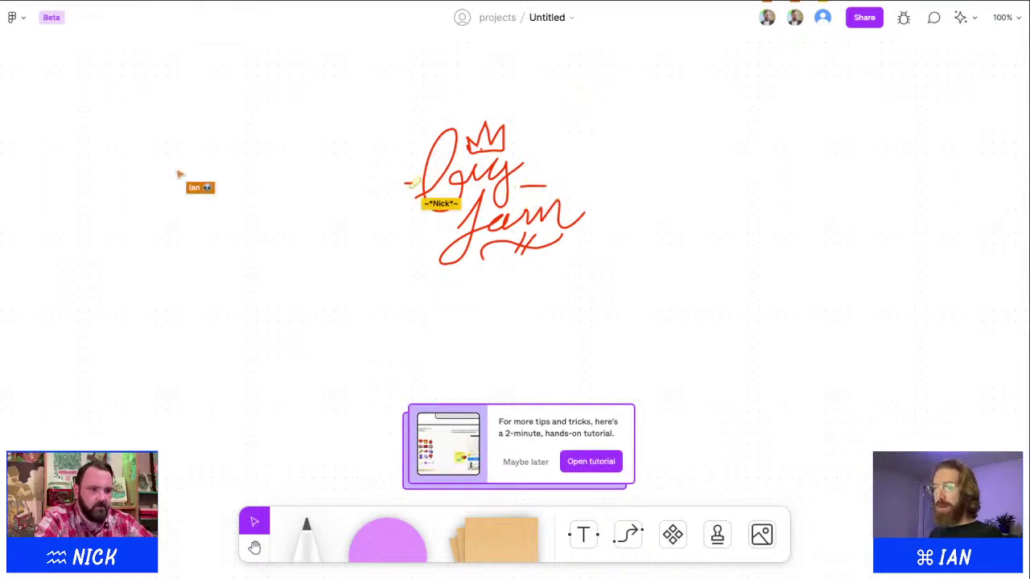
left_click(525, 461)
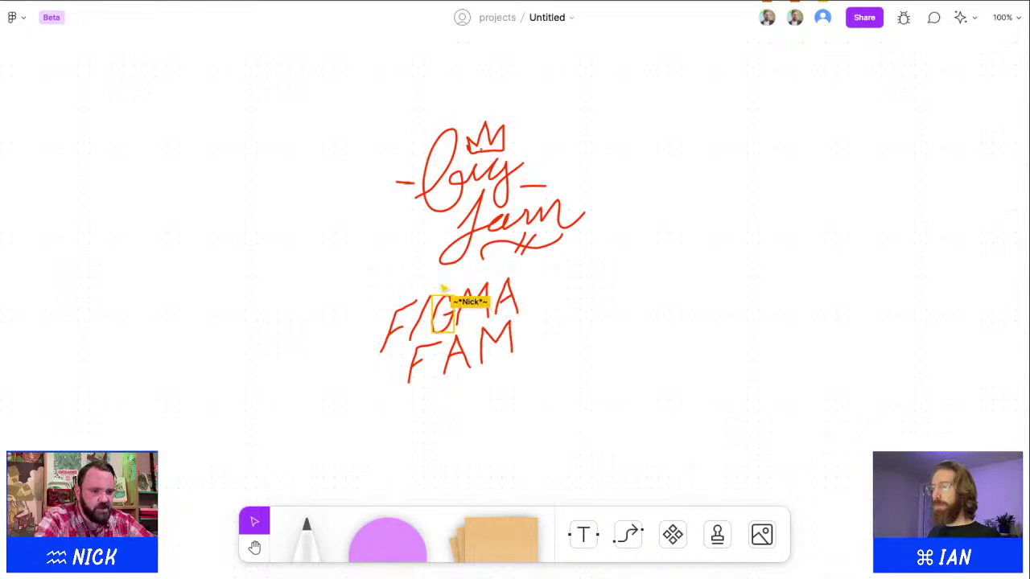
Step: Enable the preference to invert the zoom direction and test zooming on the Big Jam lettering
scroll(446, 321, "down", 5)
scroll(451, 326, "up", 7)
scroll(442, 314, "up", 4)
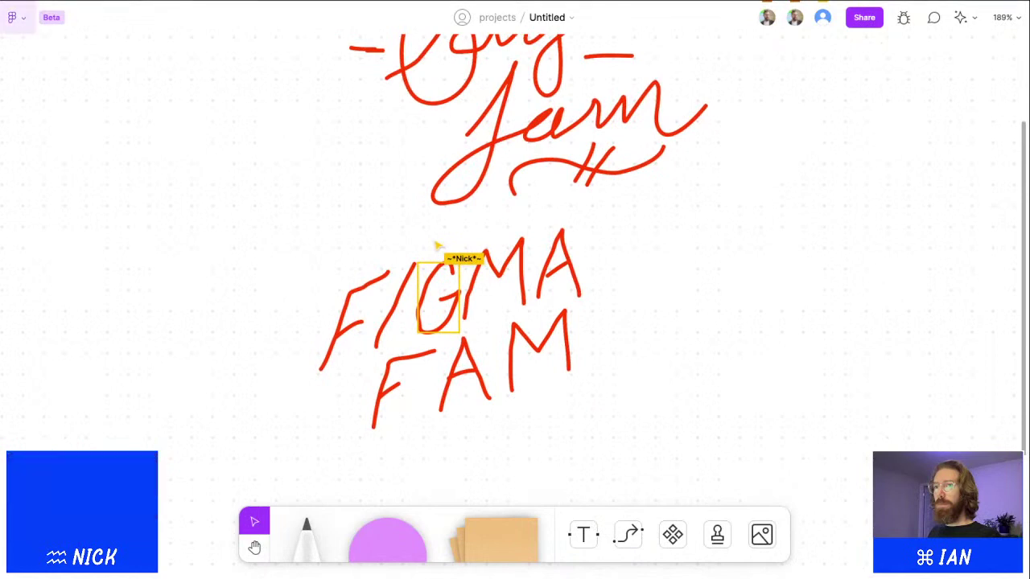
left_click(12, 17)
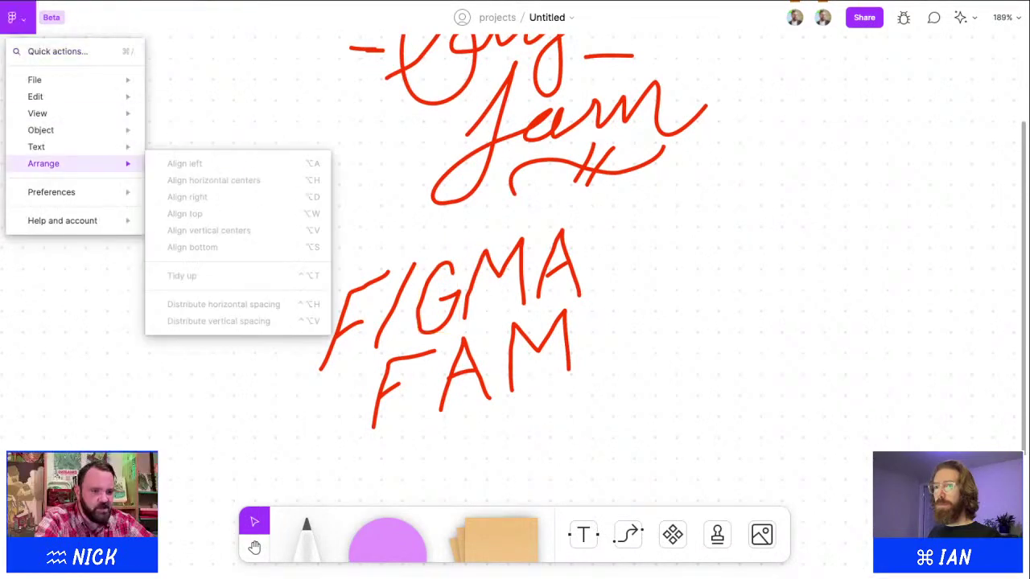
mouse_move(52, 191)
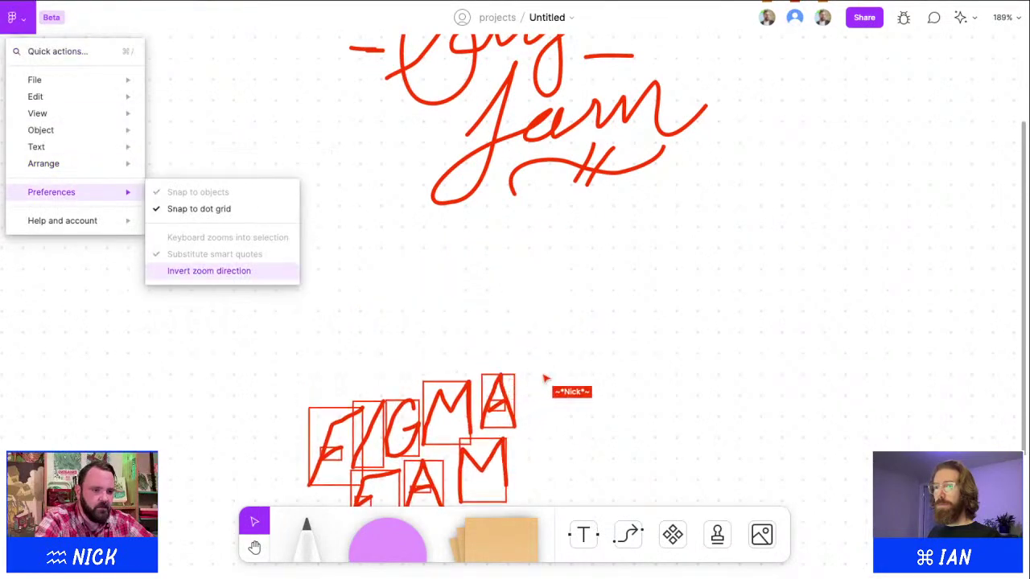
left_click(209, 270)
scroll(511, 283, "down", 5)
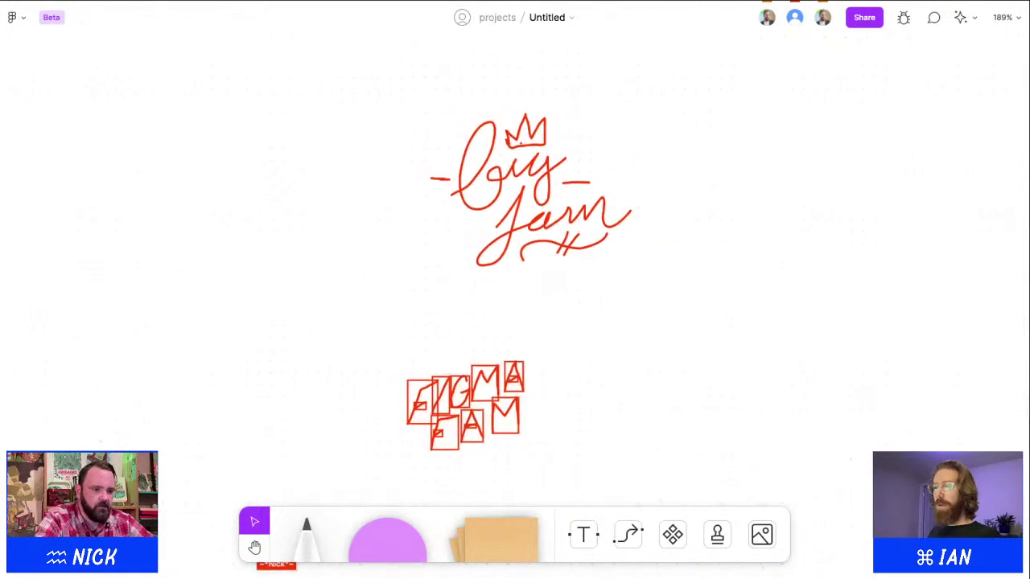
scroll(497, 356, "up", 5)
scroll(497, 355, "up", 2)
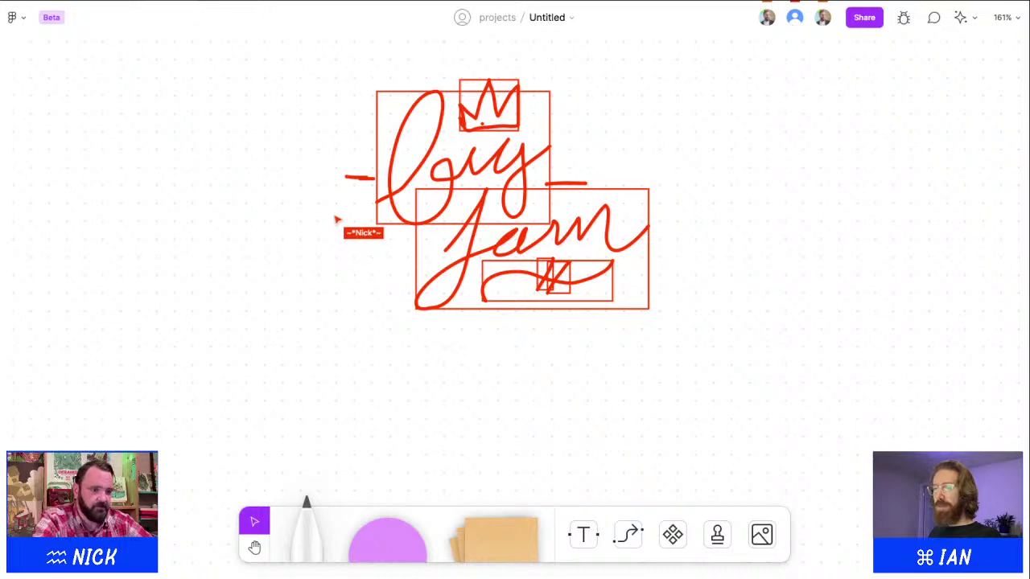
Step: Activate the Marker and try its red, yellow, dark grey and green ink colours
key("m")
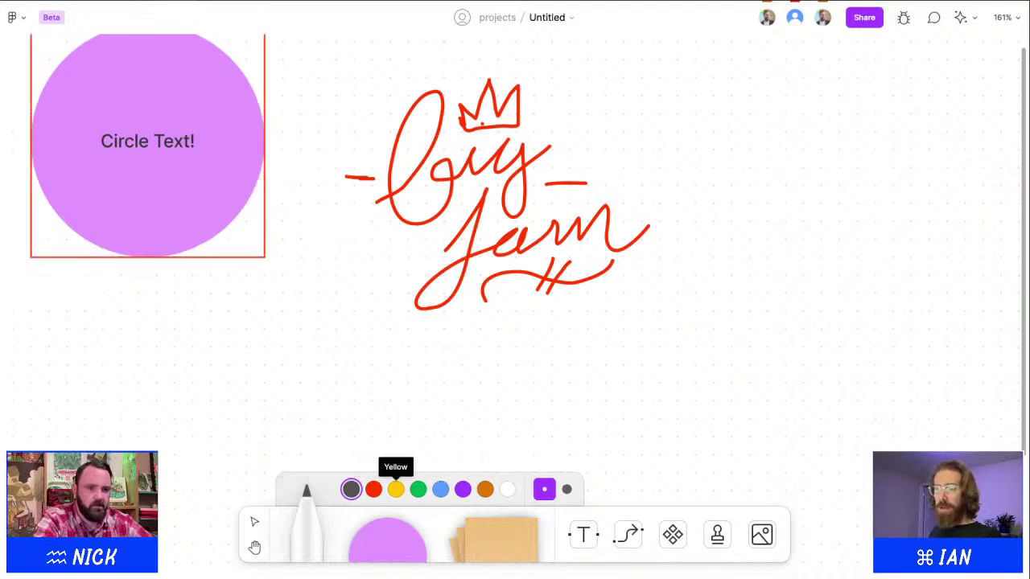
left_click(374, 489)
left_click(396, 489)
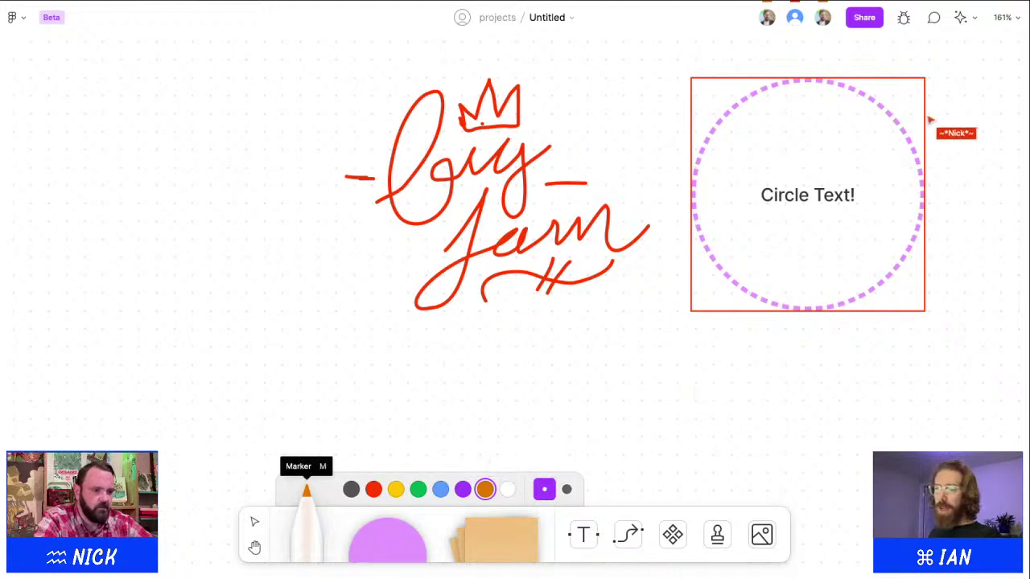
left_click(373, 490)
left_click(350, 489)
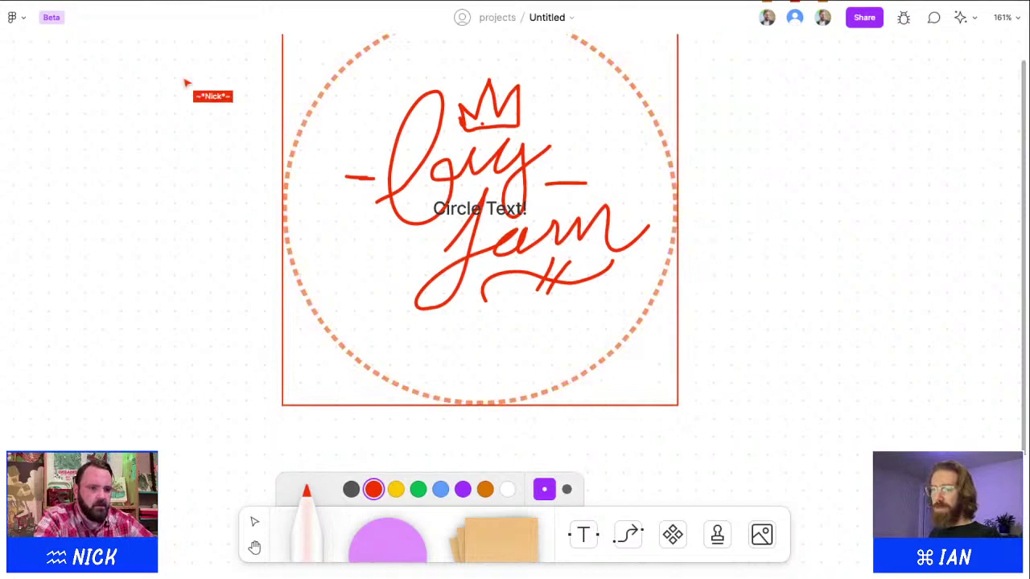
left_click(418, 489)
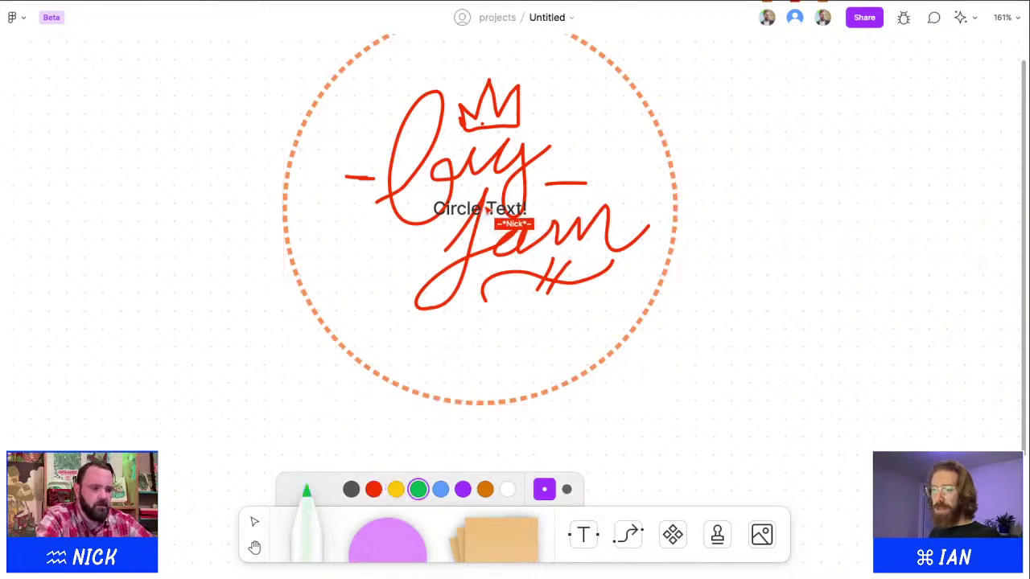
left_click(418, 489)
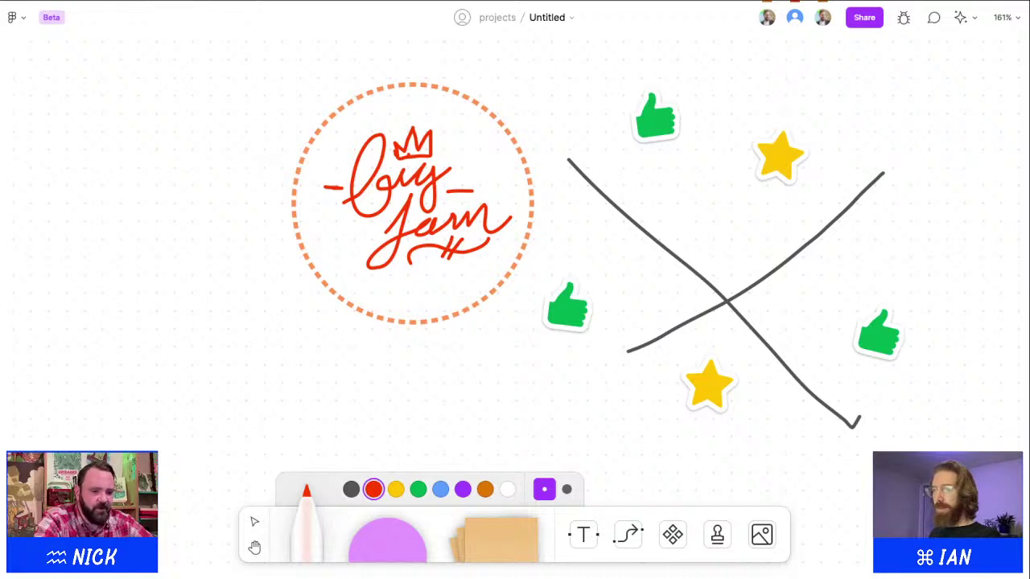
key("v")
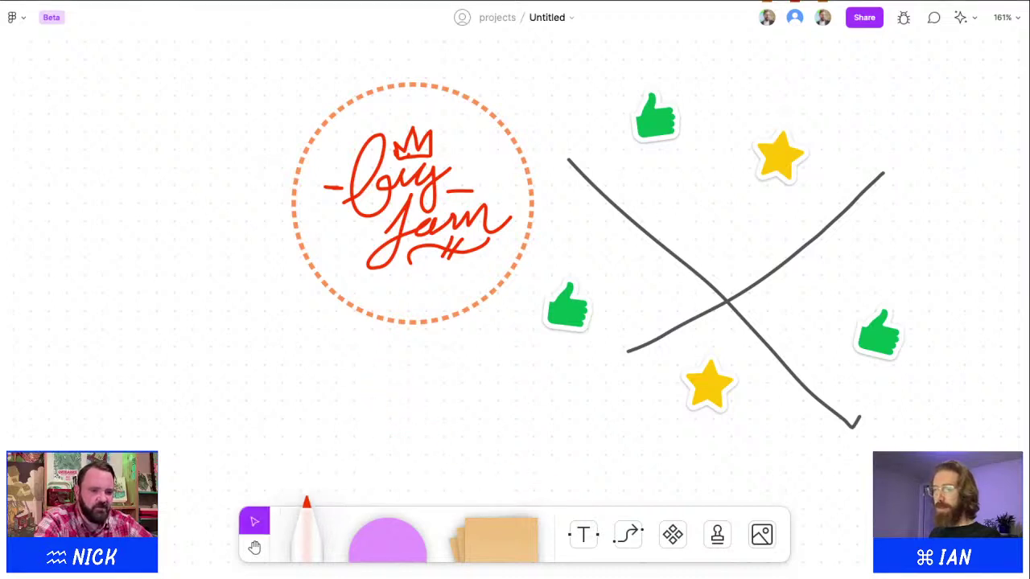
key("h")
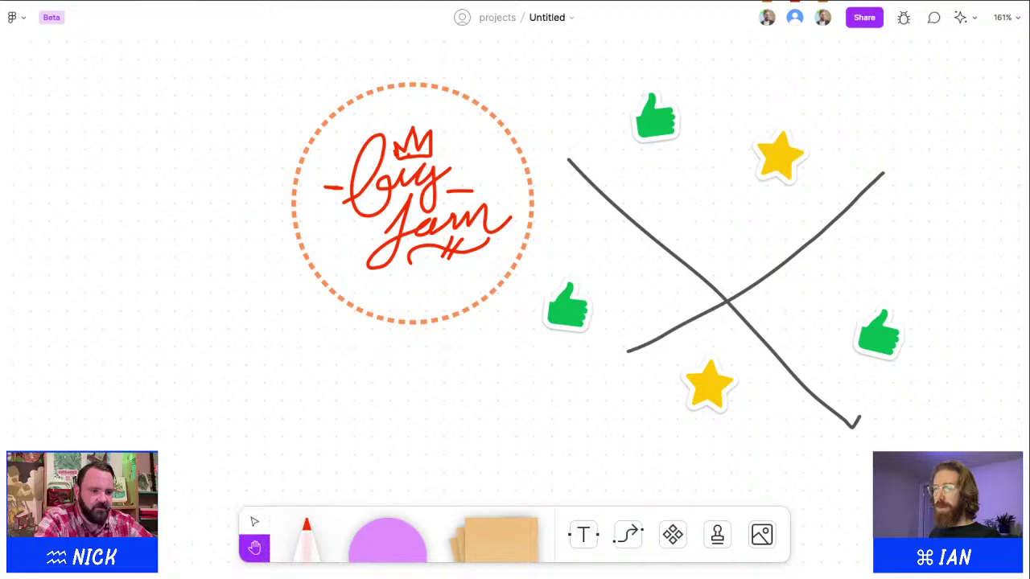
mouse_move(309, 354)
left_mouse_down()
mouse_move(195, 402)
mouse_move(383, 400)
left_mouse_up()
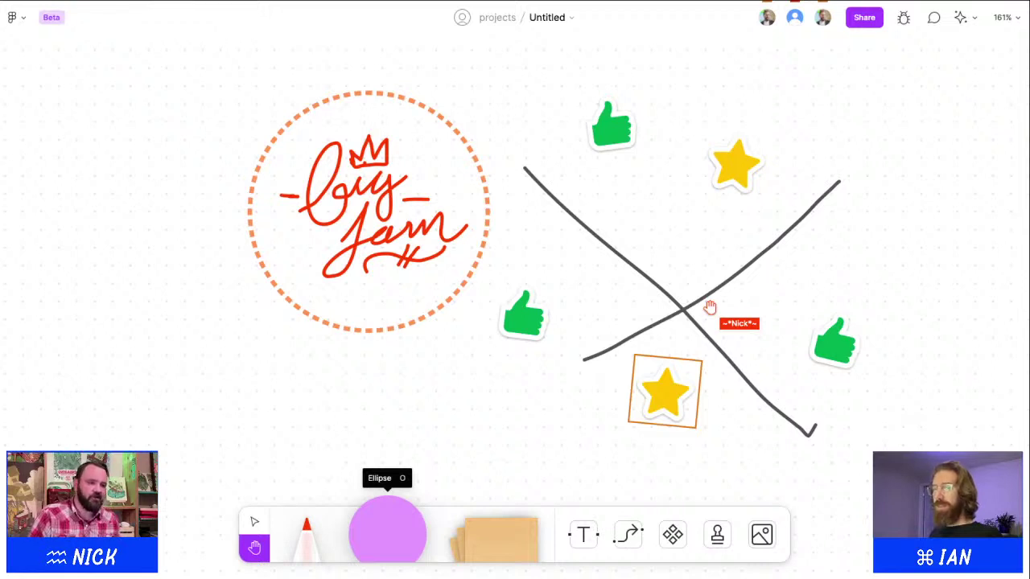
Step: Place a right-leaning parallelogram below and left of the Big Jam lettering and label it "italic square"
left_click(387, 531)
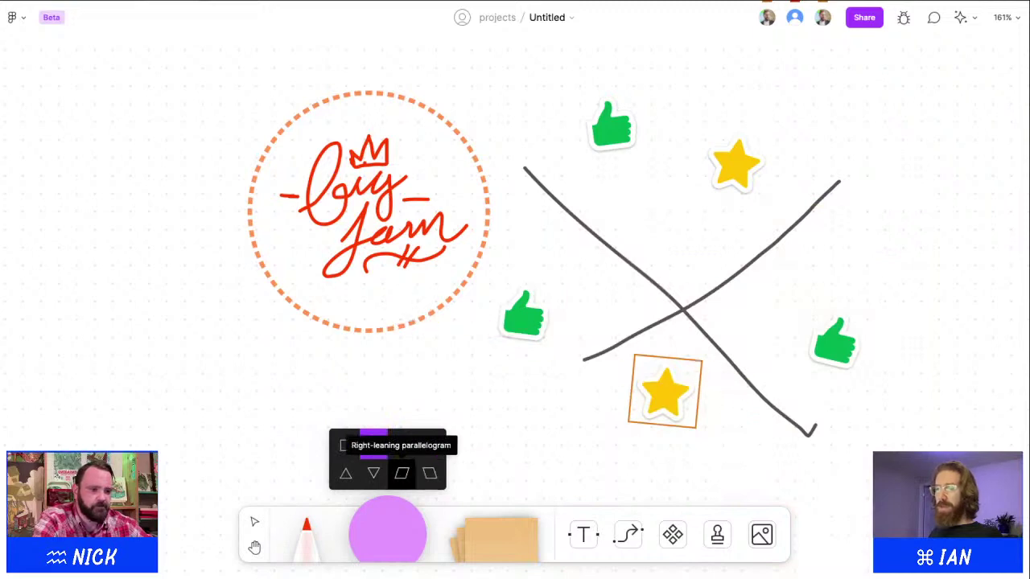
left_click(402, 473)
key("v")
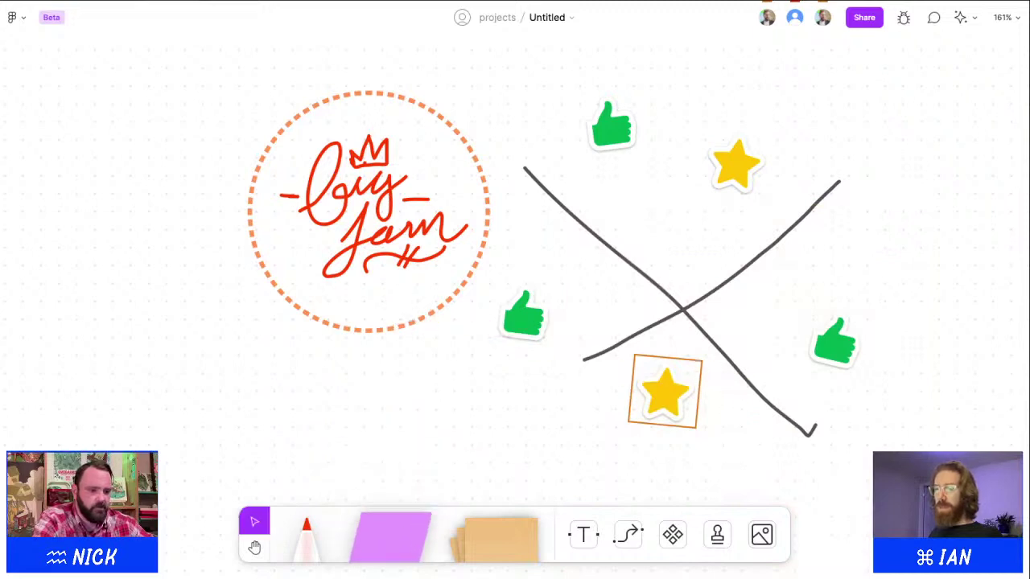
left_click_drag(177, 349, 303, 452)
left_click_drag(390, 535, 241, 400)
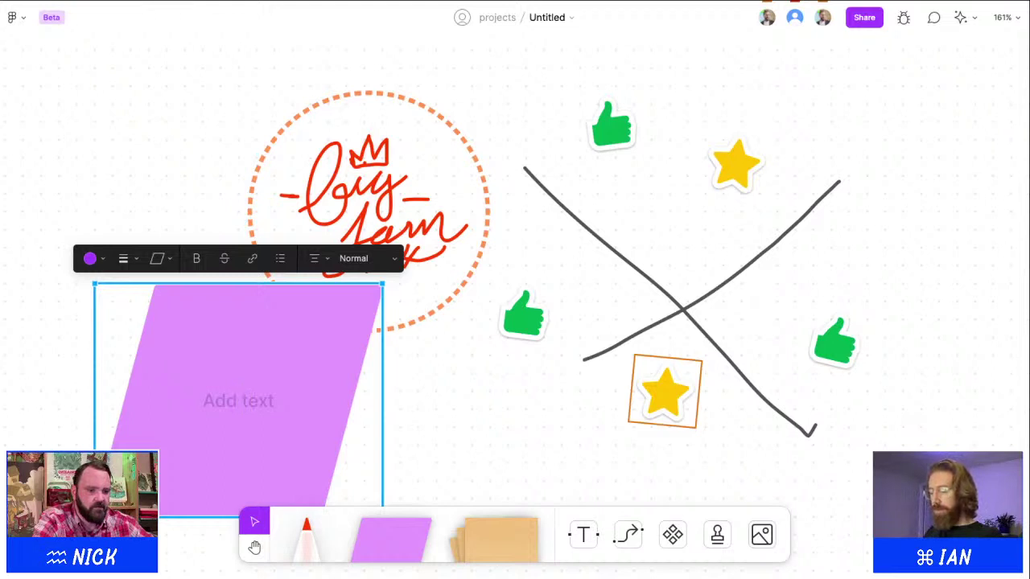
type("italic")
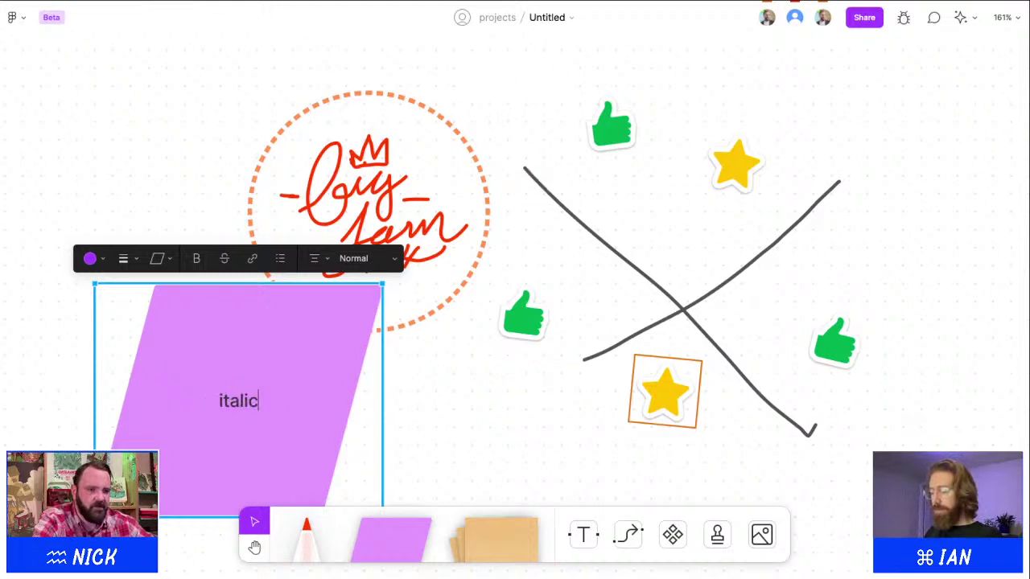
type(" square")
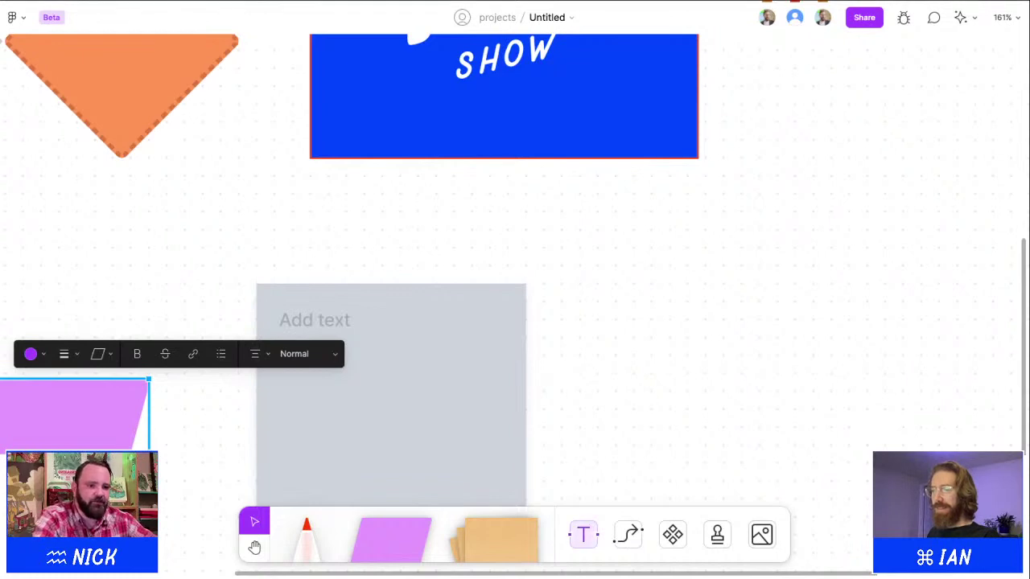
Step: Add a text object reading "FUN AND DELIGHTFUL" to the right of the empty grey sticky note
key("t")
left_click(617, 369)
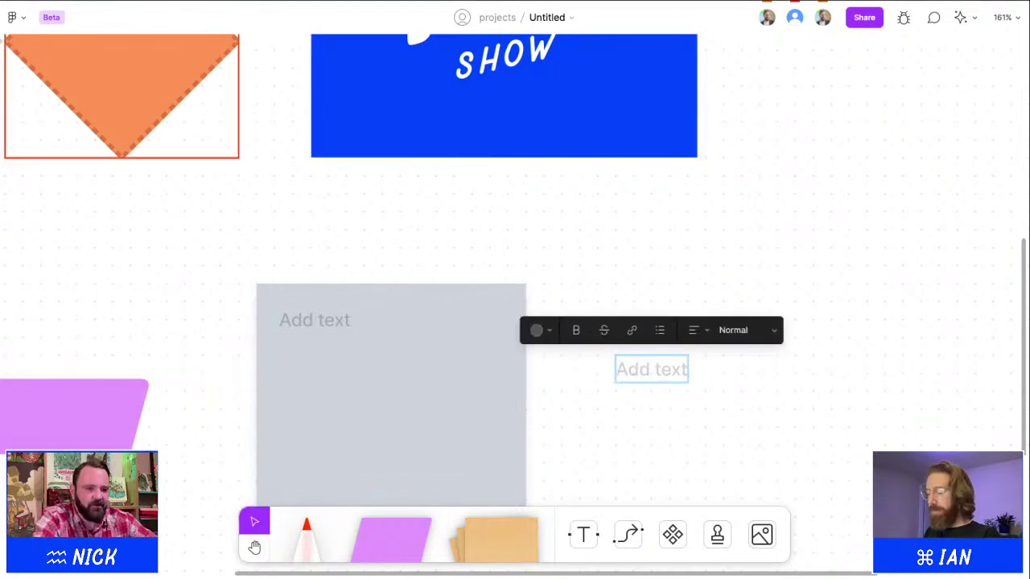
type("FUN AND D")
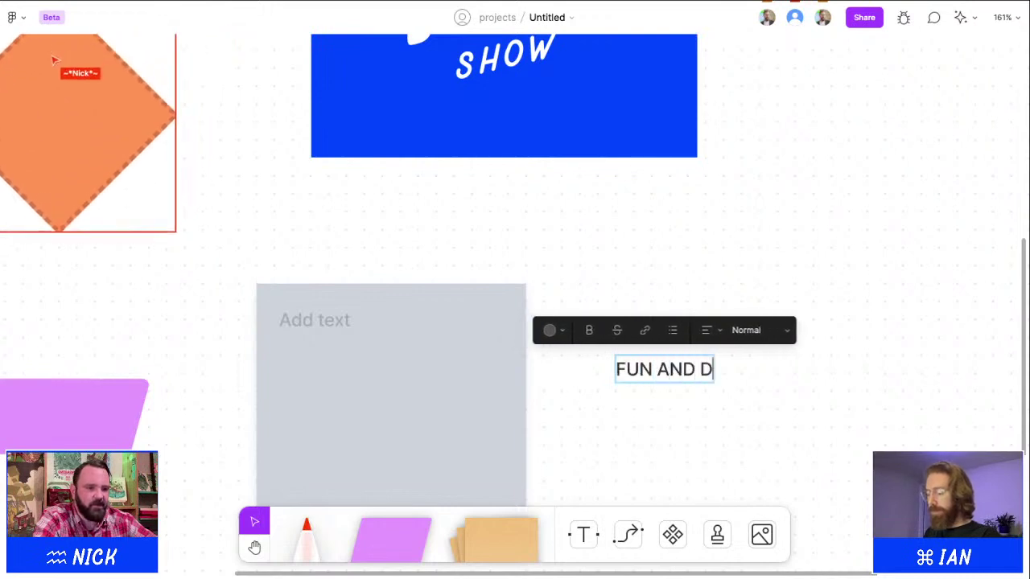
type("ELIGHTFUL")
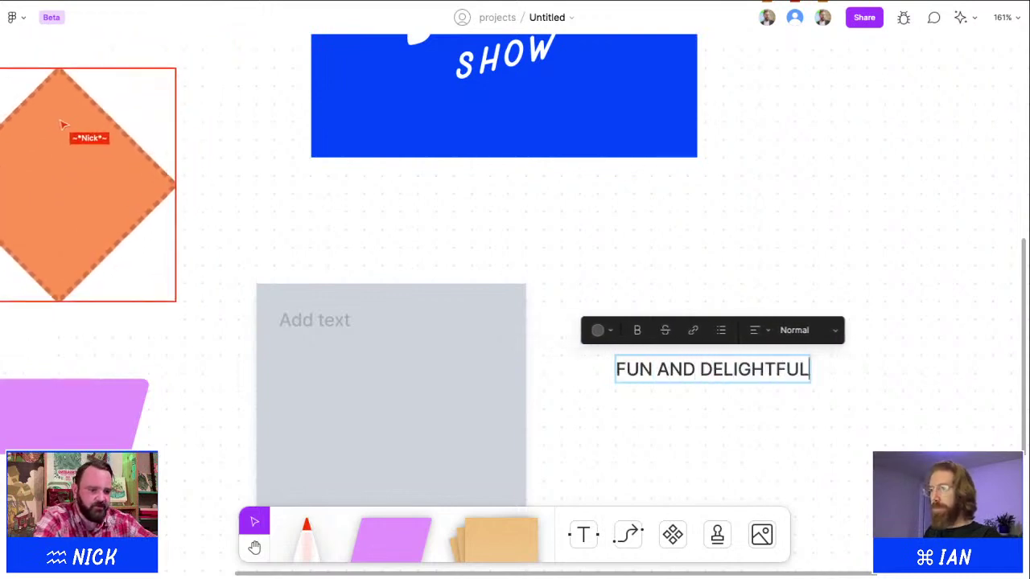
Step: Try larger font sizes, including Heading, on the whole "FUN AND DELIGHTFUL" text and return it to Normal
key("ctrl+a")
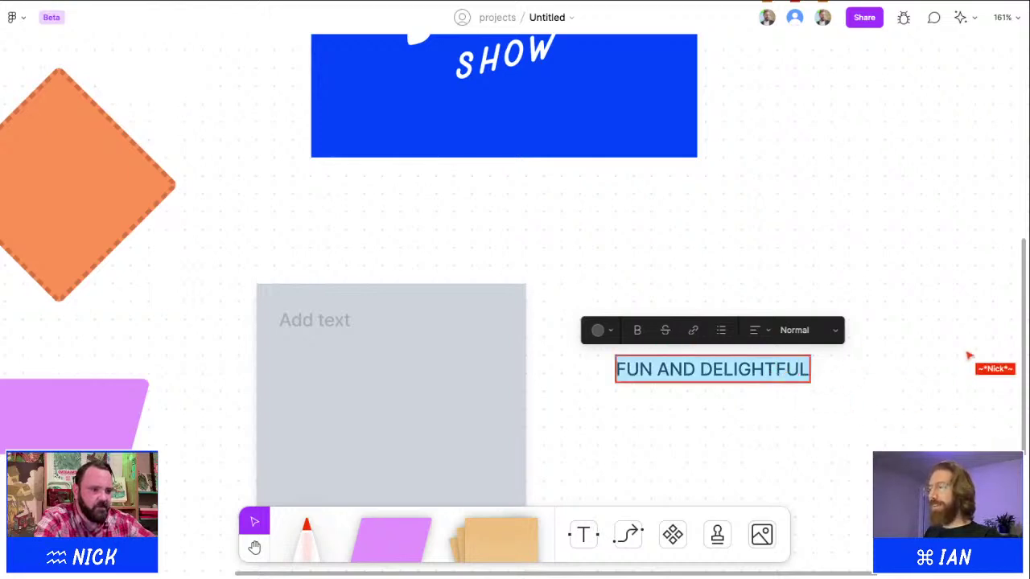
key("ctrl+alt+1")
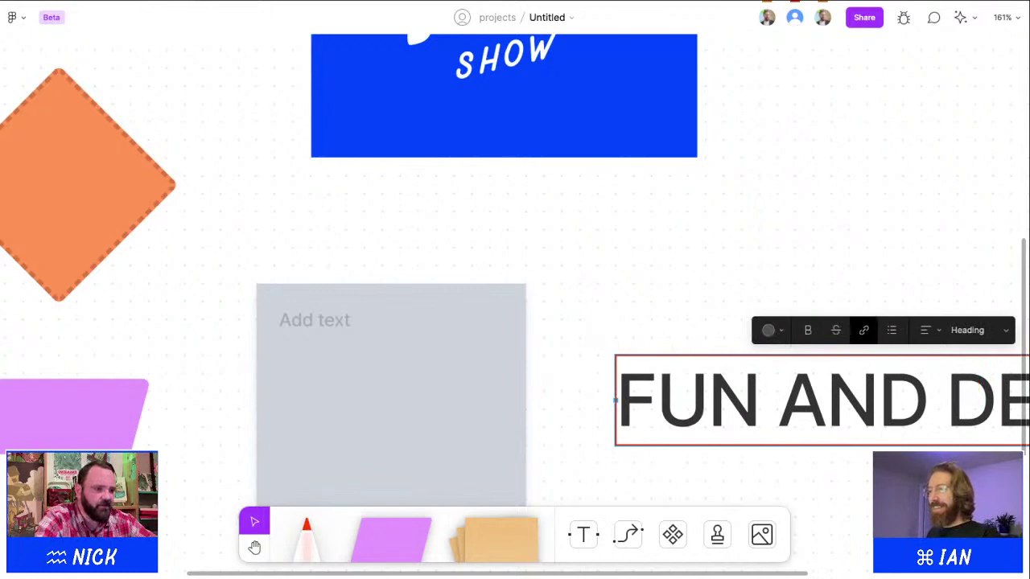
key("ctrl+alt+2")
key("ctrl+alt+0")
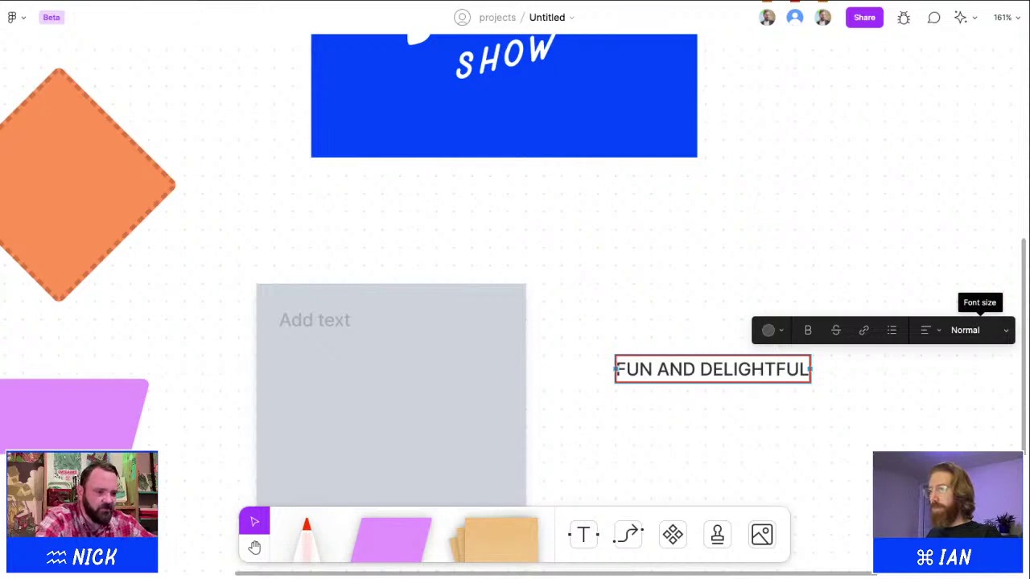
Step: Try the bulleted list and alignment options on the "FUN AND DELIGHTFUL" text
left_click(891, 330)
left_click(892, 330)
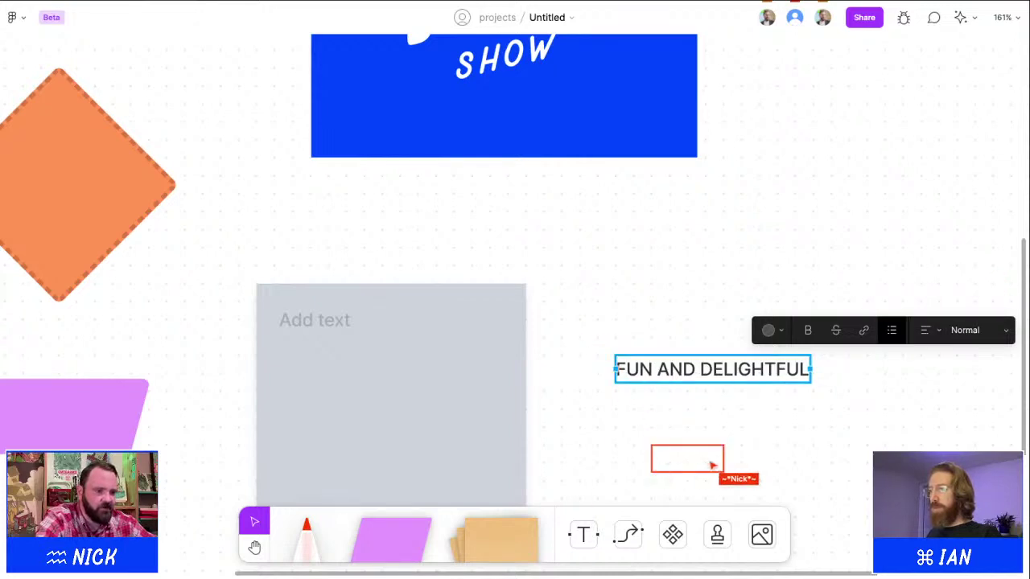
left_click(925, 330)
left_click(925, 330)
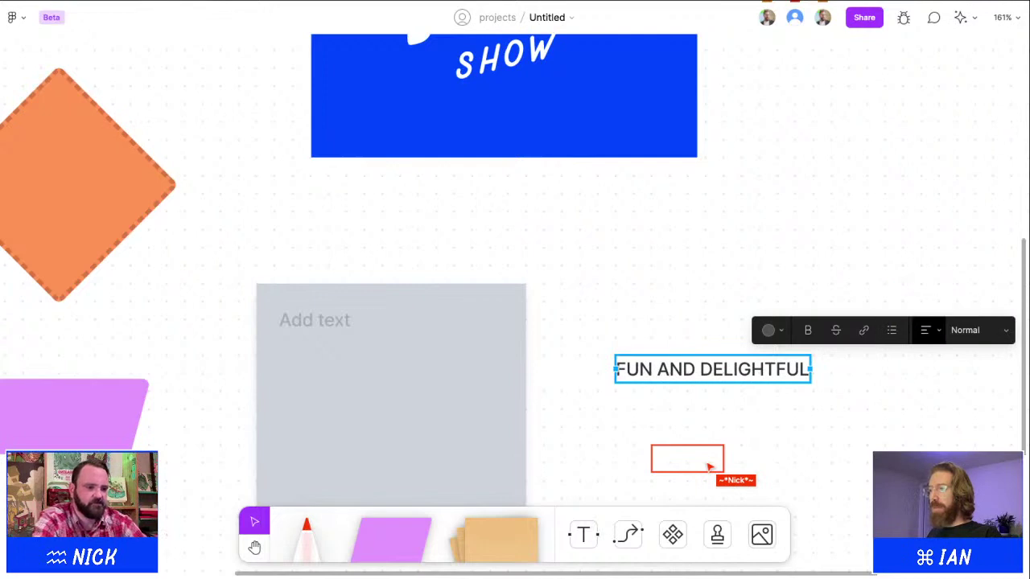
left_click(892, 330)
left_click(891, 329)
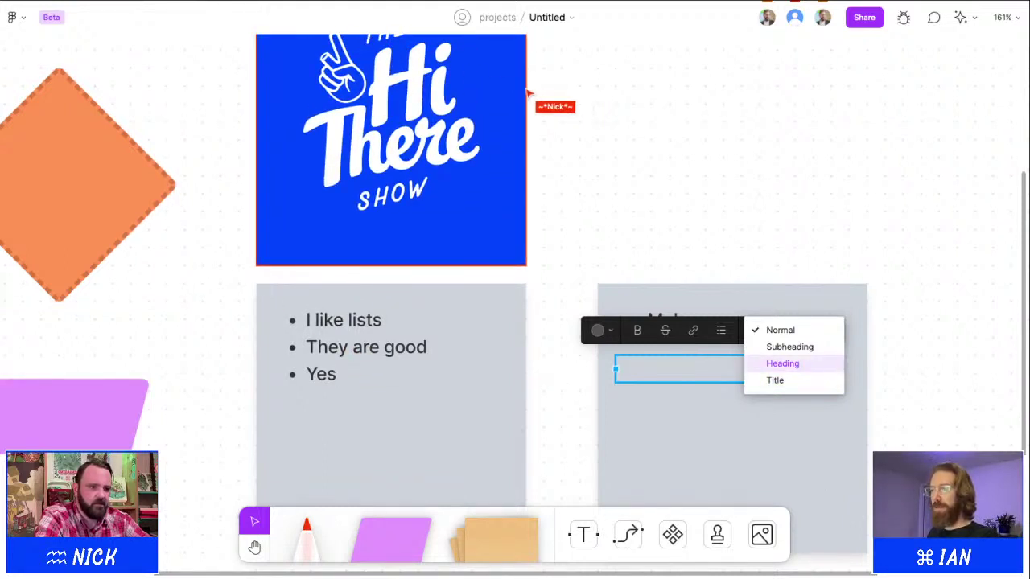
Step: Change the colour of the "Meh" sticky note to orange
key("Escape")
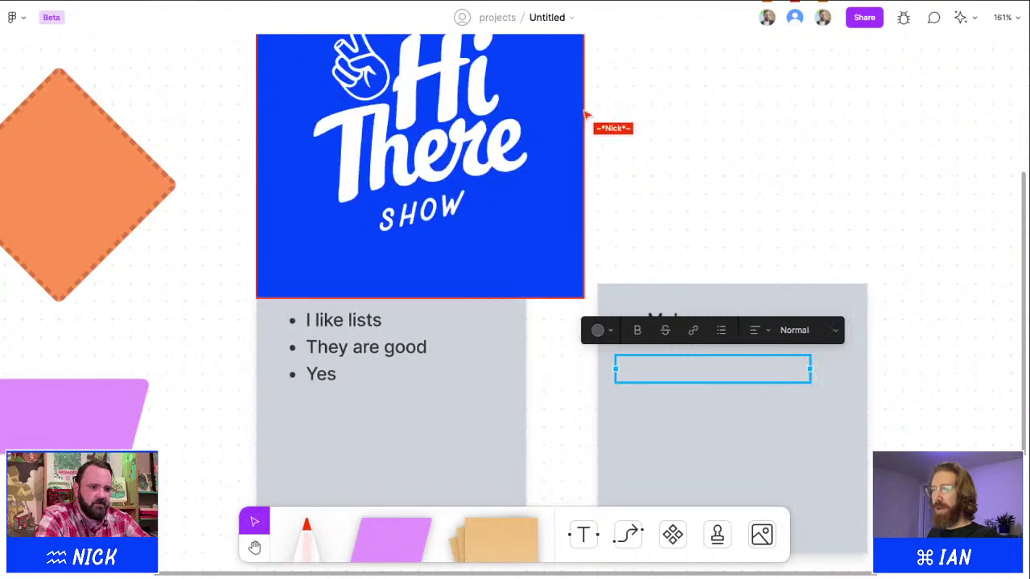
left_click(585, 295)
left_click(684, 418)
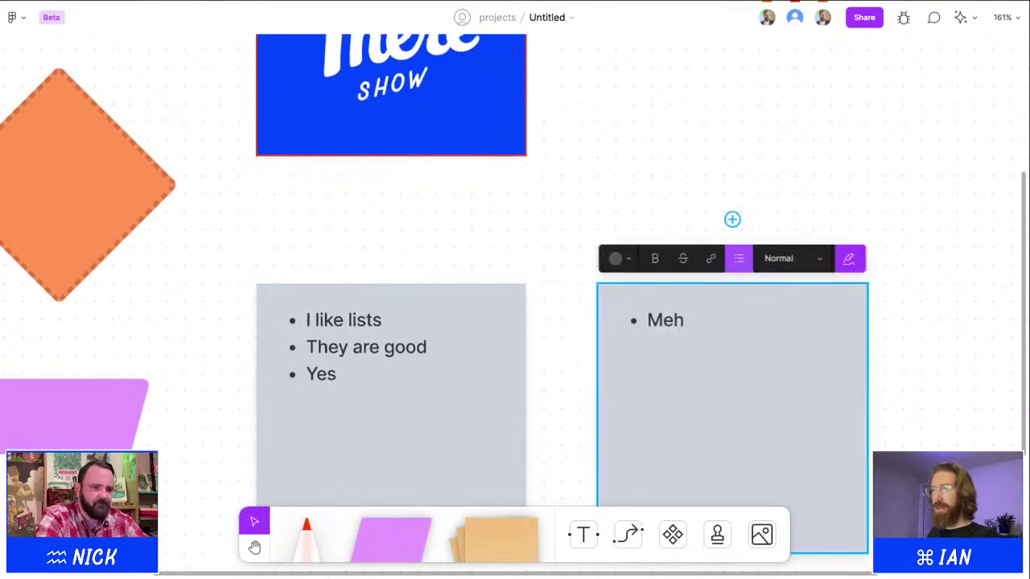
left_click(663, 320)
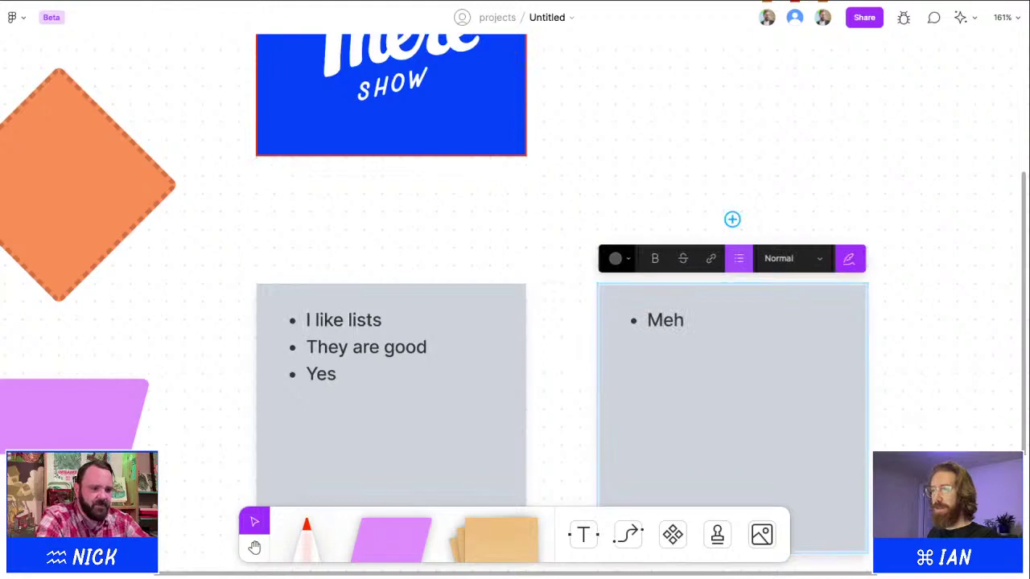
key("Escape")
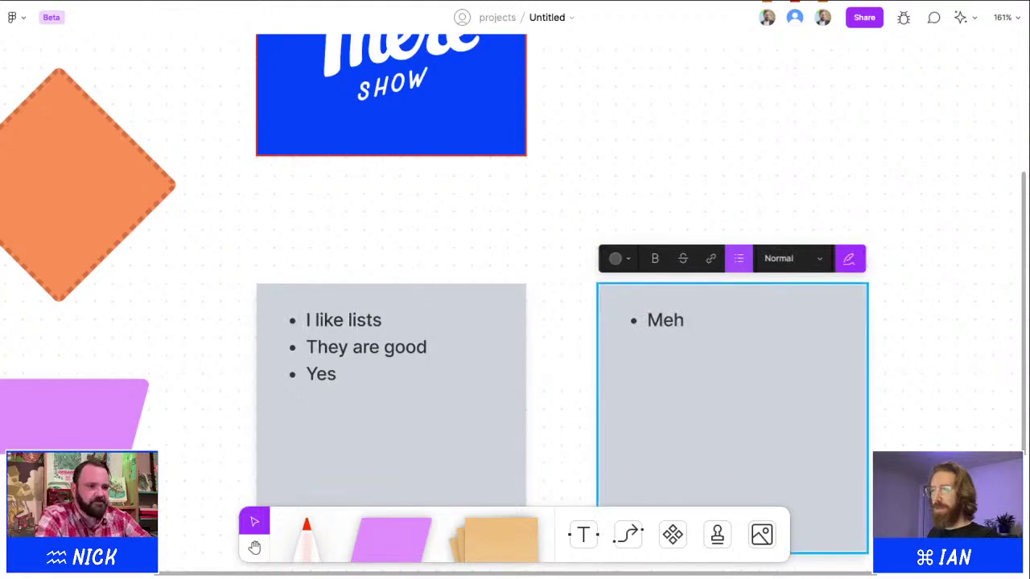
left_click(616, 258)
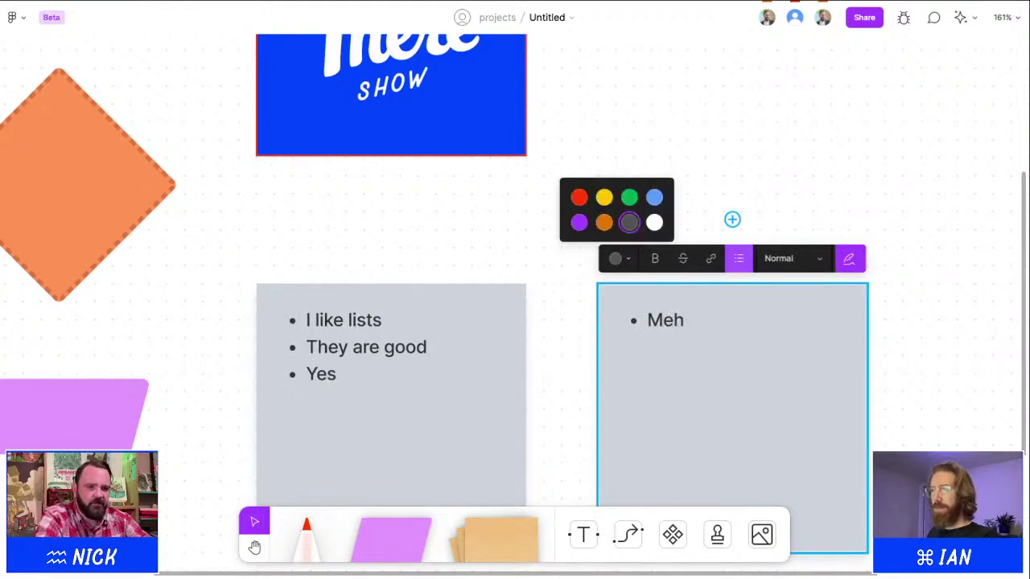
left_click(602, 196)
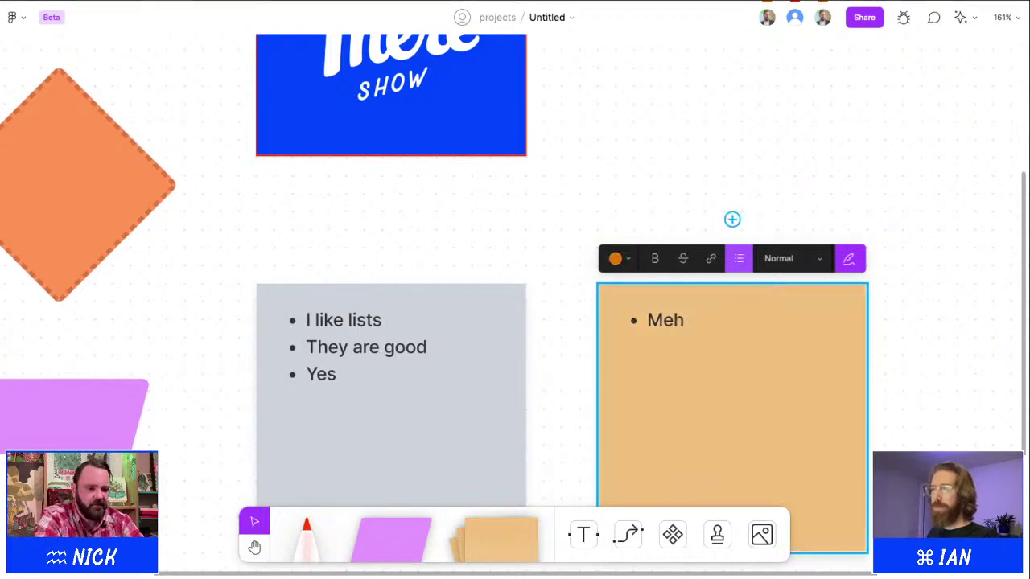
key("Escape")
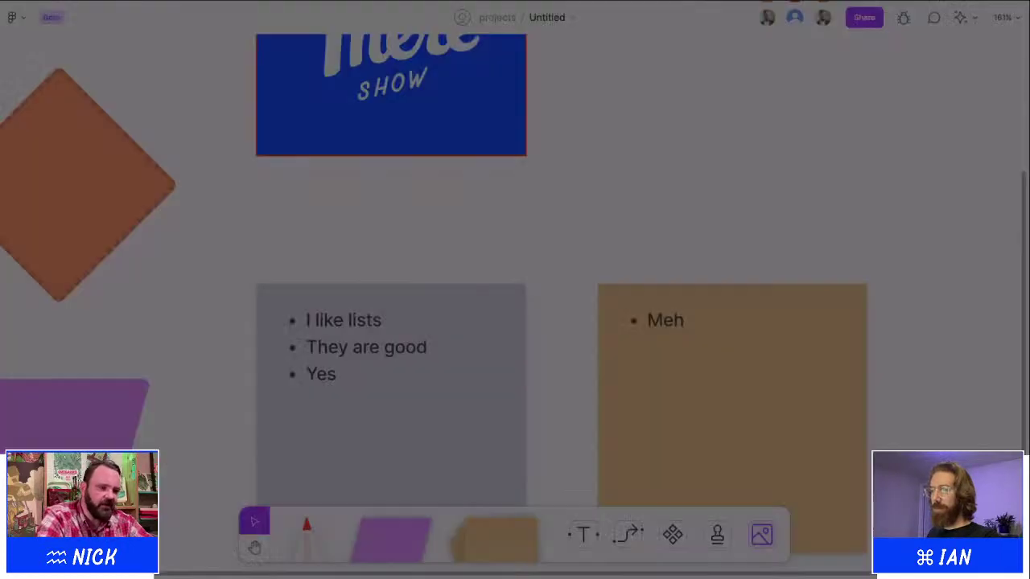
left_click(761, 534)
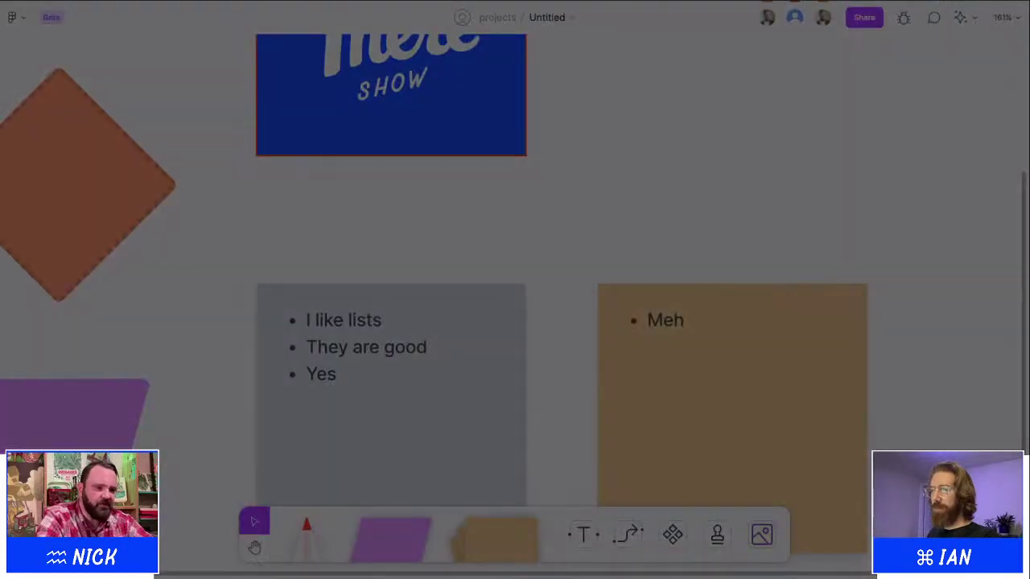
key("Escape")
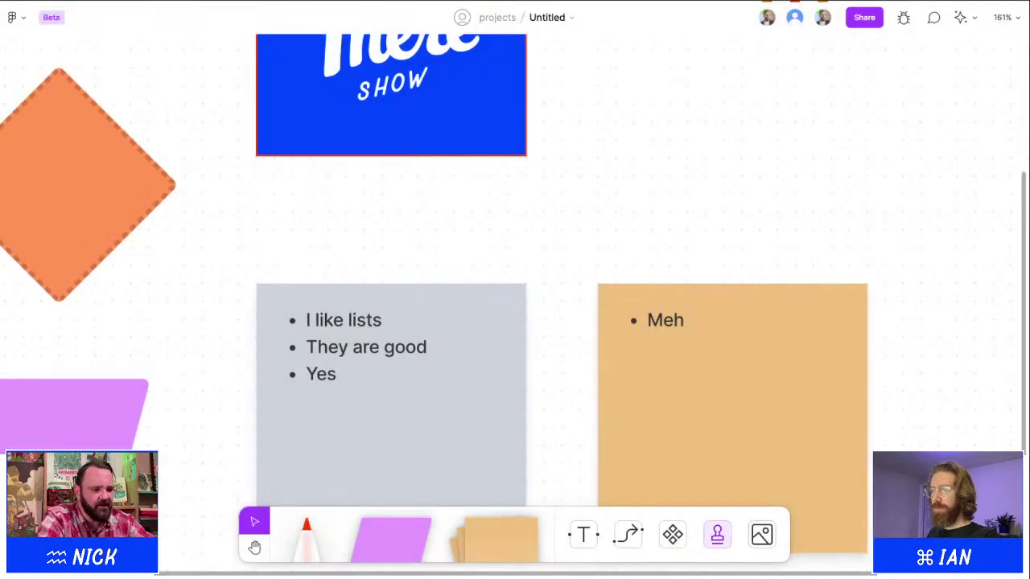
Step: Stamp the lower corner of the orange "Meh" sticky note with the profile picture stamp
key("e")
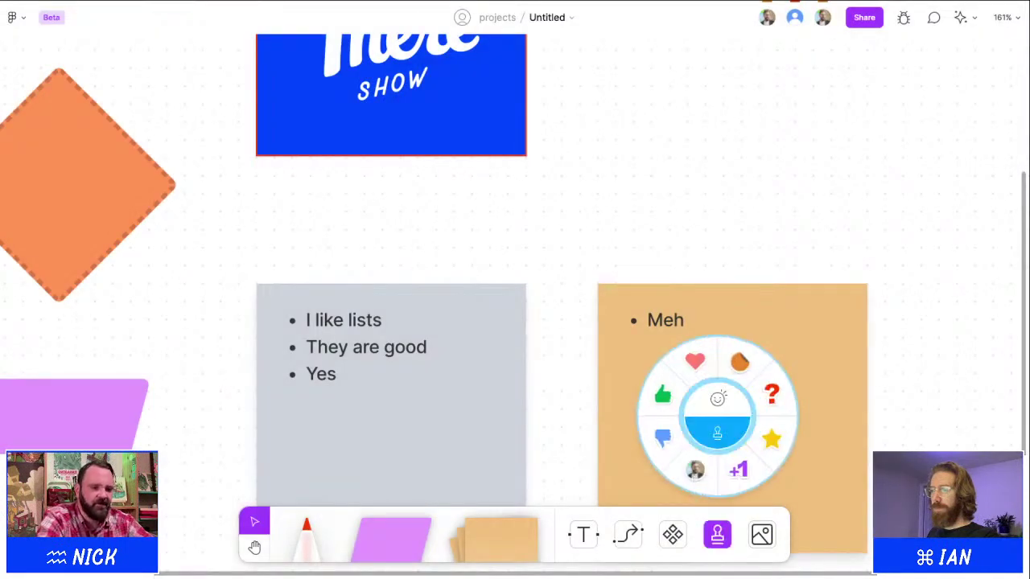
key("e")
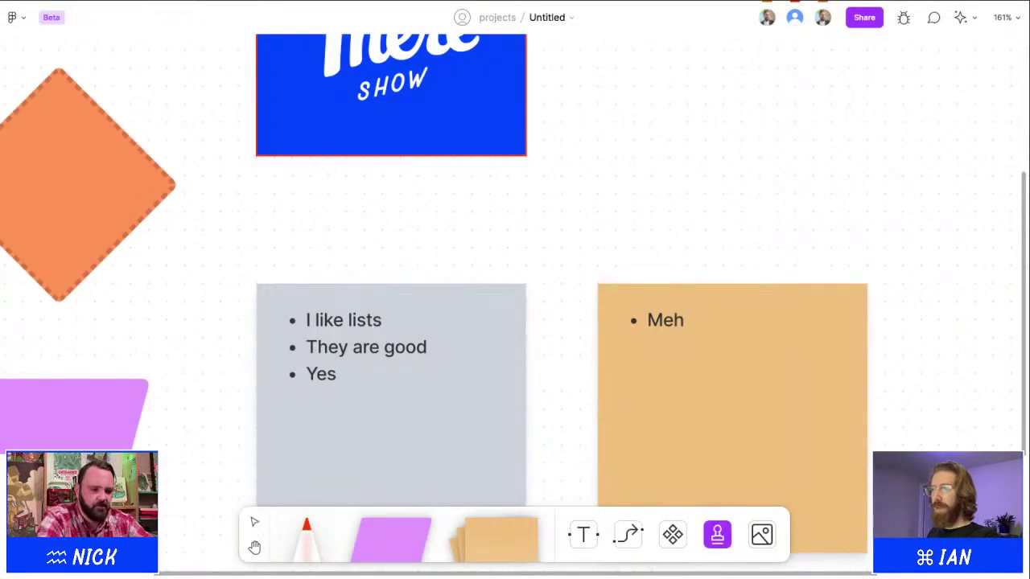
left_click(686, 192)
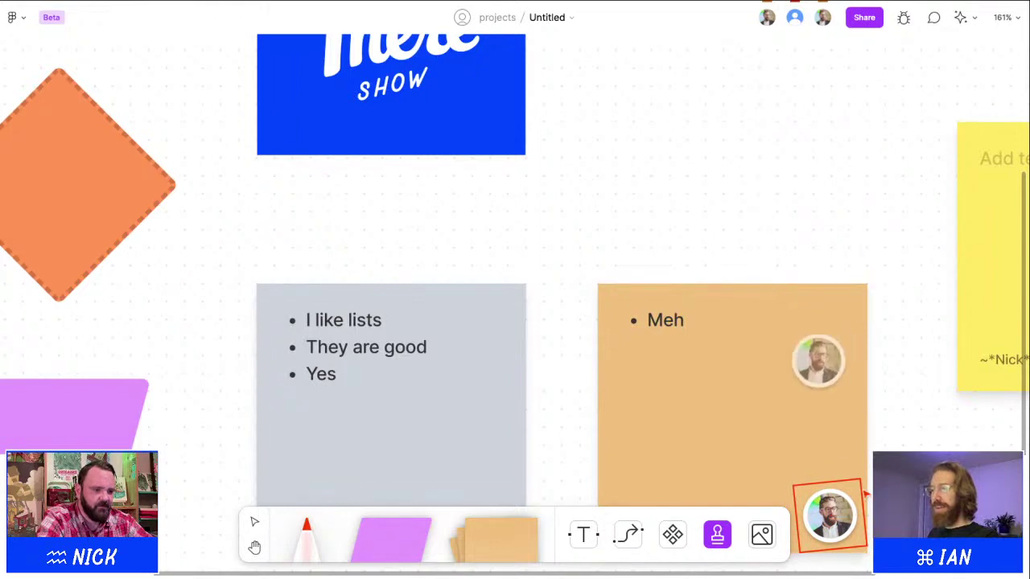
Step: Place a red question mark stamp beside the profile picture stamp on the "Meh" sticky note and inspect the stamps up close
key("e")
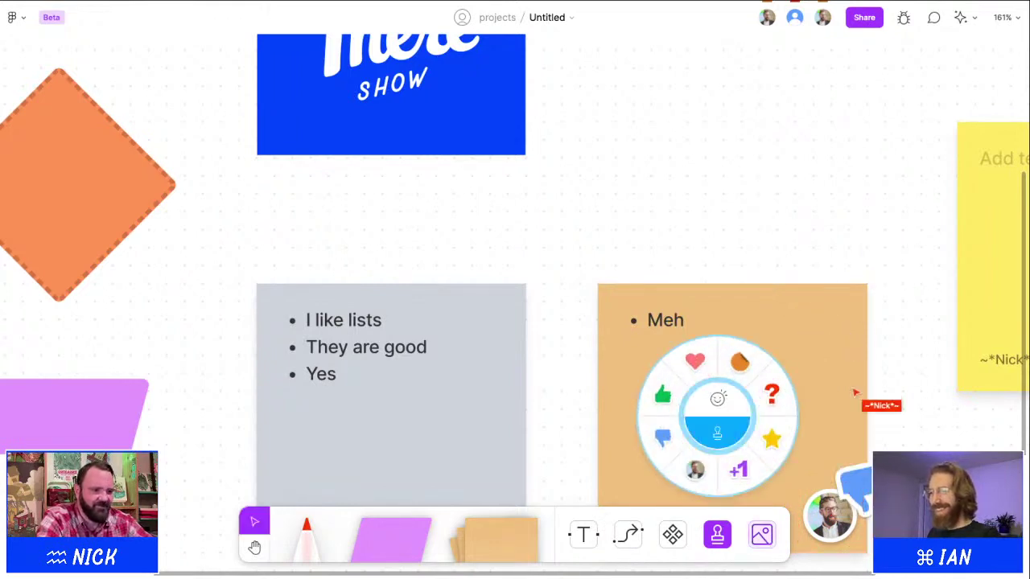
left_click(772, 395)
left_click(811, 496)
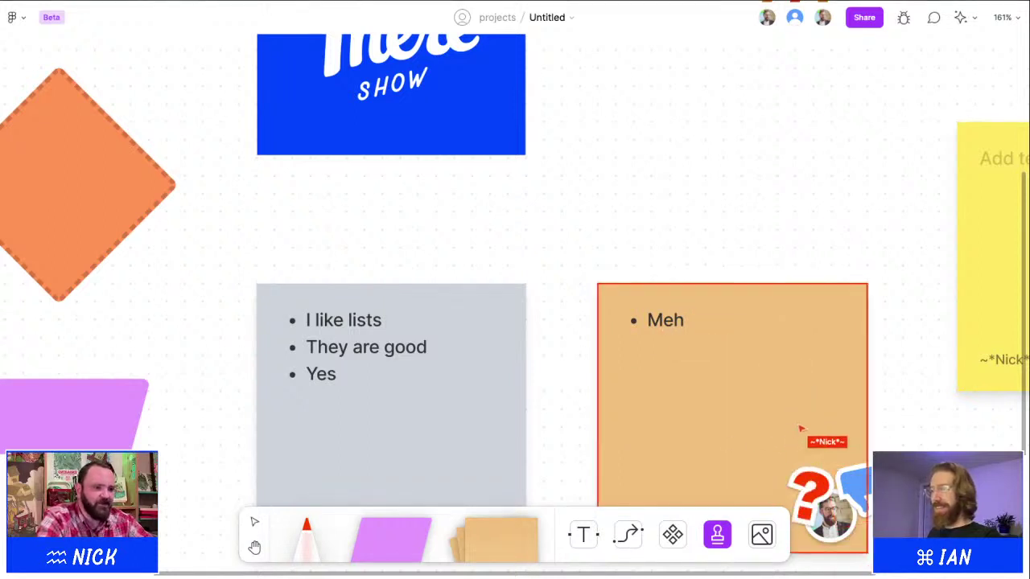
scroll(711, 394, "down", 3)
scroll(711, 395, "up", 3)
scroll(709, 373, "up", 5)
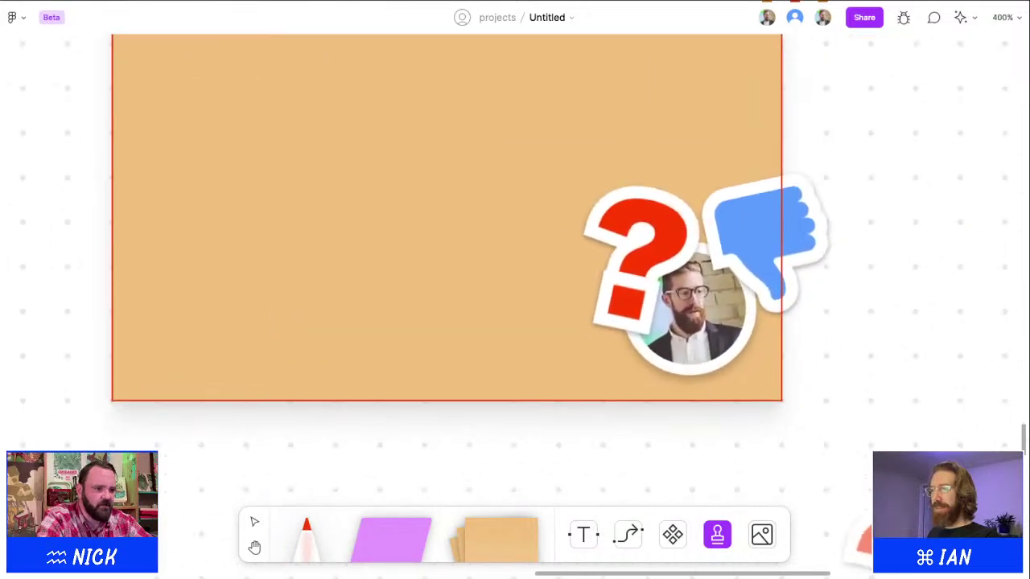
scroll(731, 360, "down", 5)
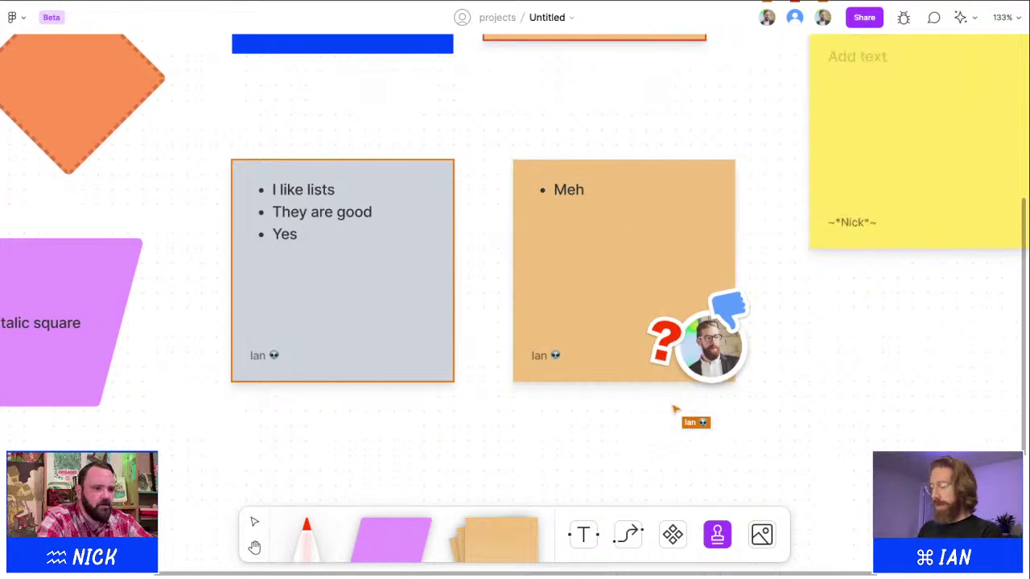
Step: Write the cursor chat message "i'm not so sure about this" below the "Meh" sticky note, followed by a long row of dots
type("i'm not so s")
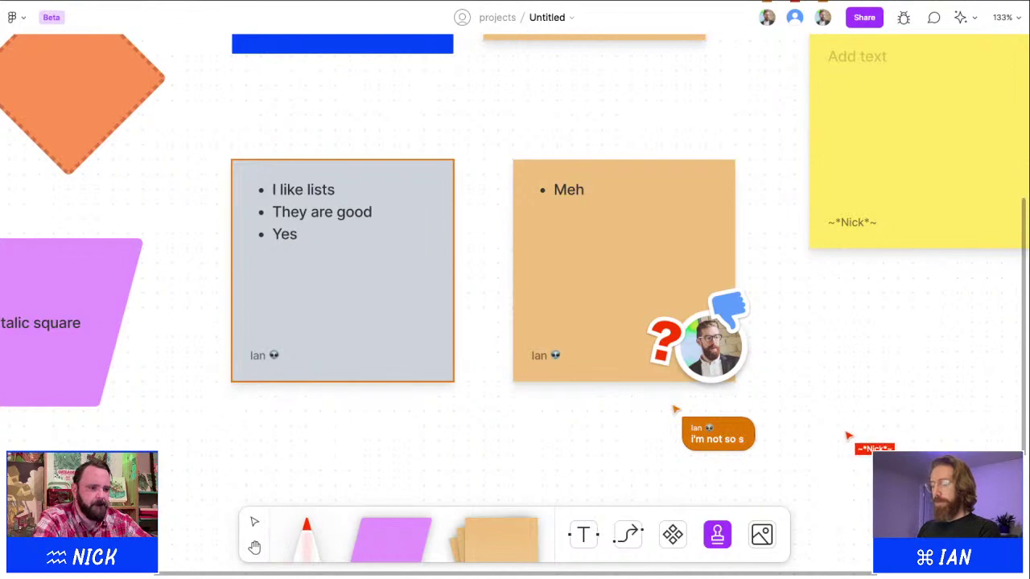
type("ure about this")
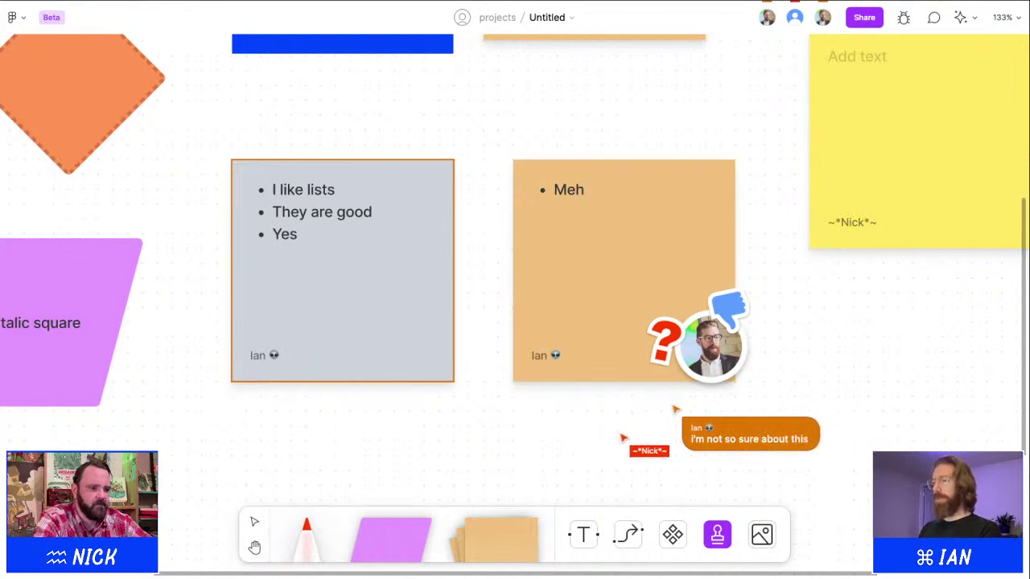
type(".....................")
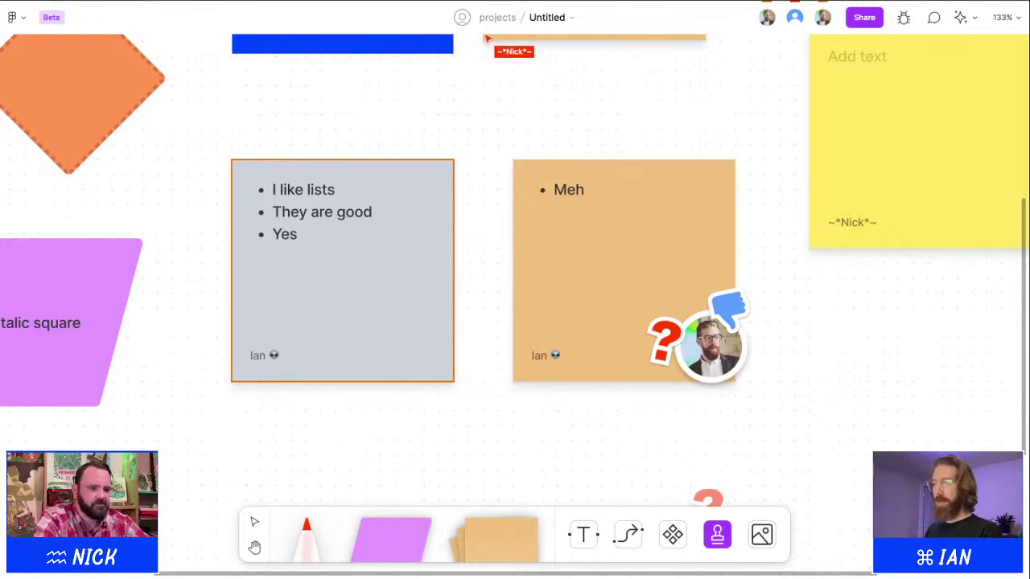
Step: Start a cursor chat from the emote wheel and write "Who are you"
key("e")
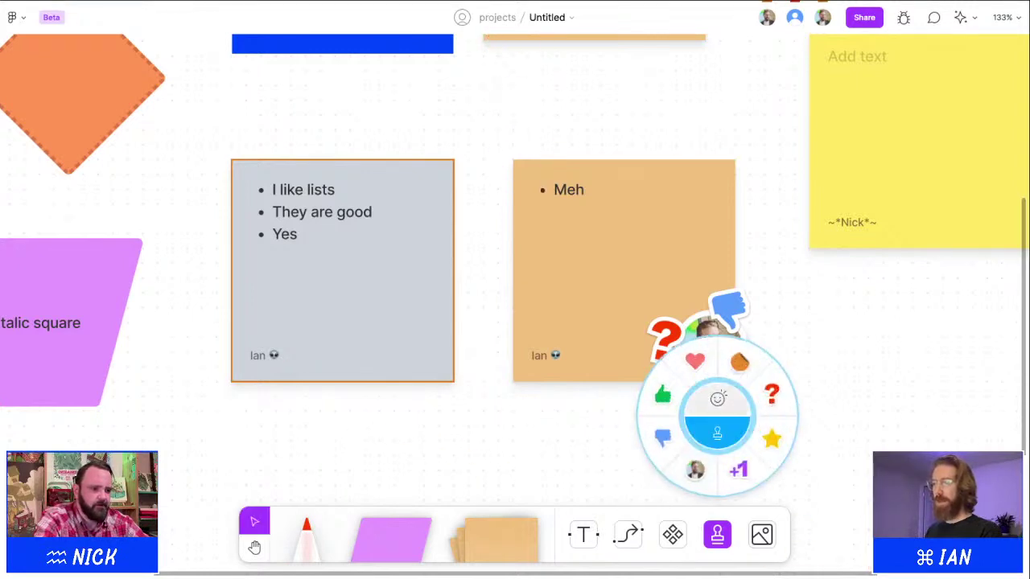
mouse_move(718, 399)
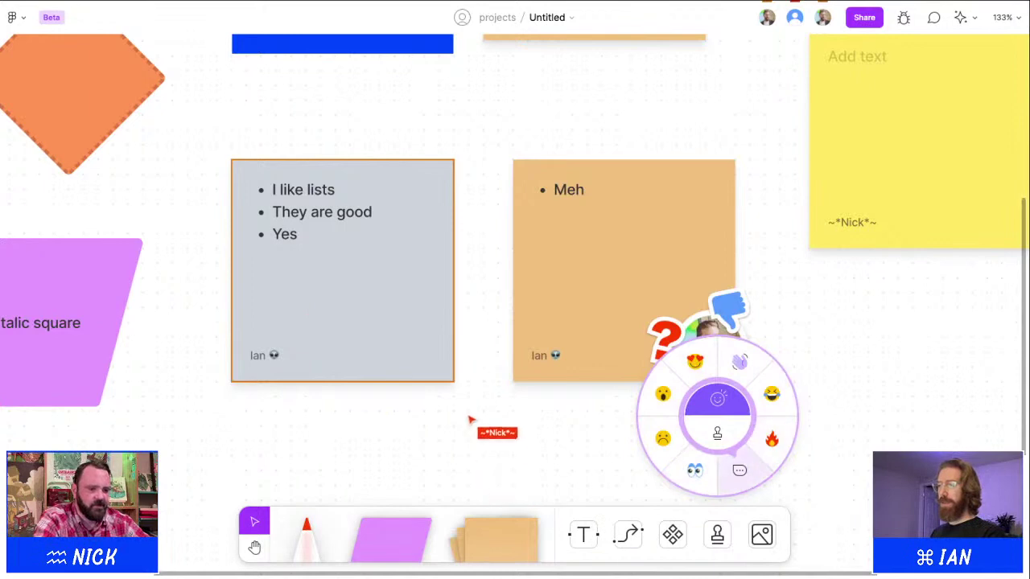
left_click(739, 469)
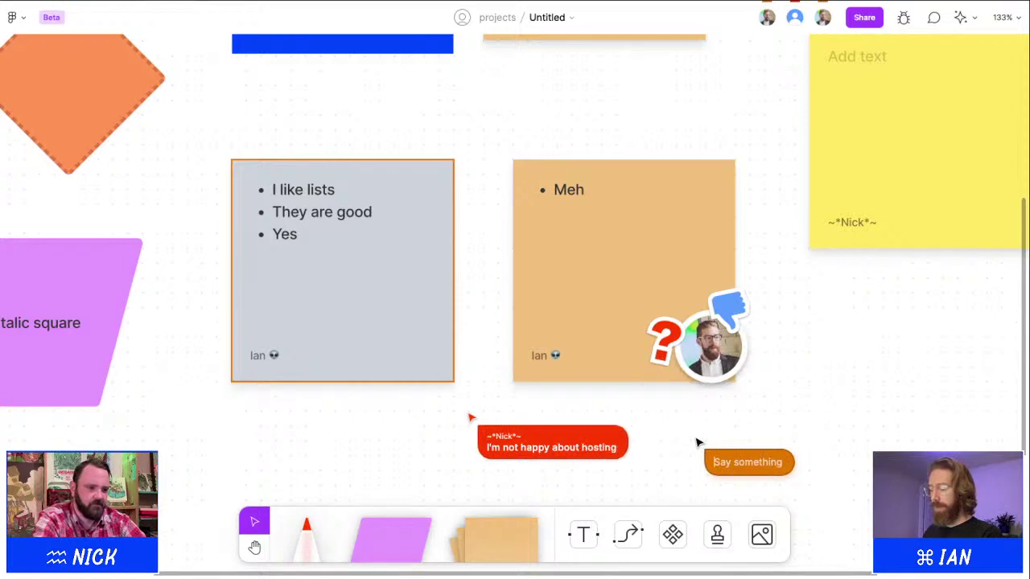
type("Who a")
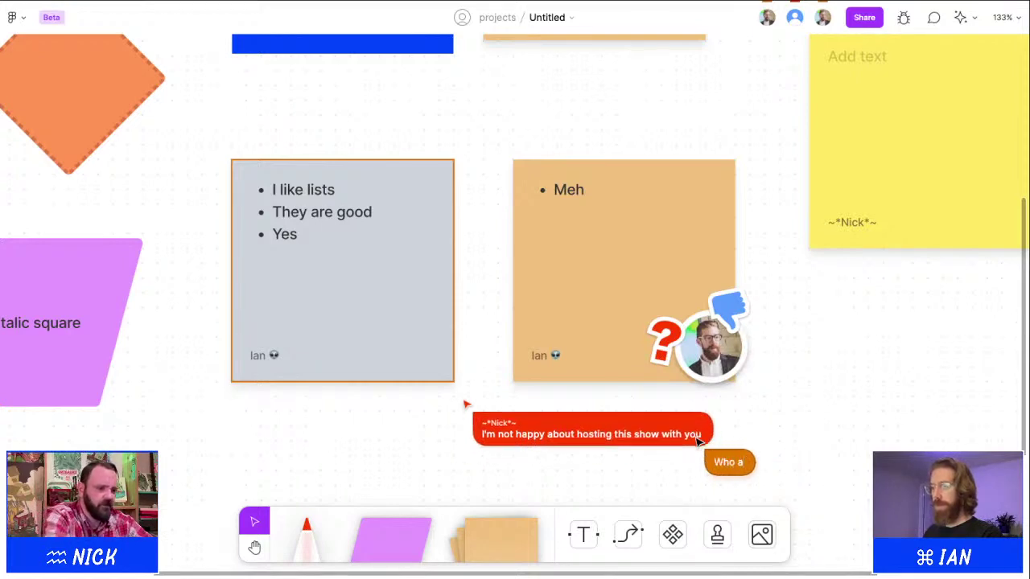
type("re")
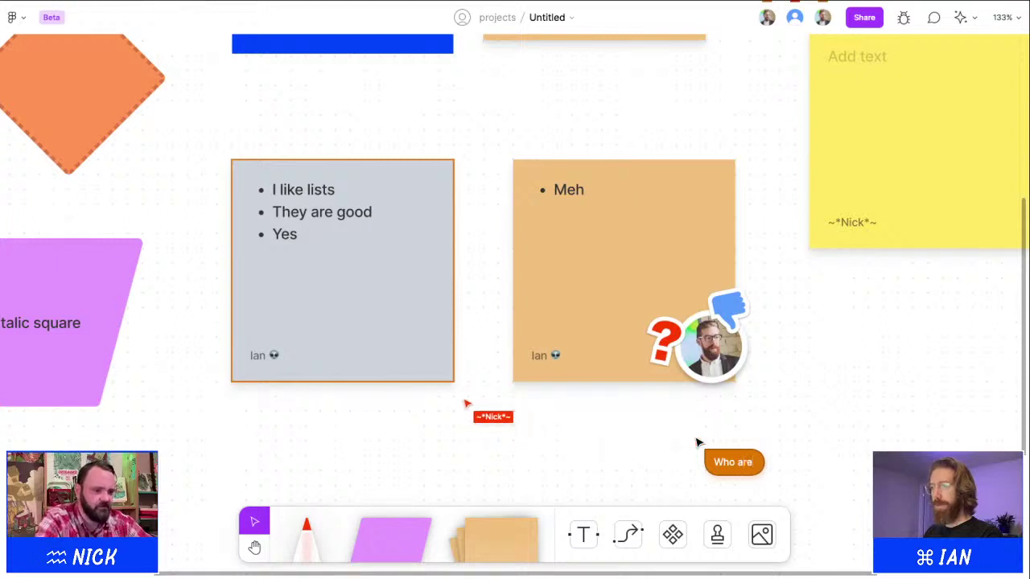
type(" you")
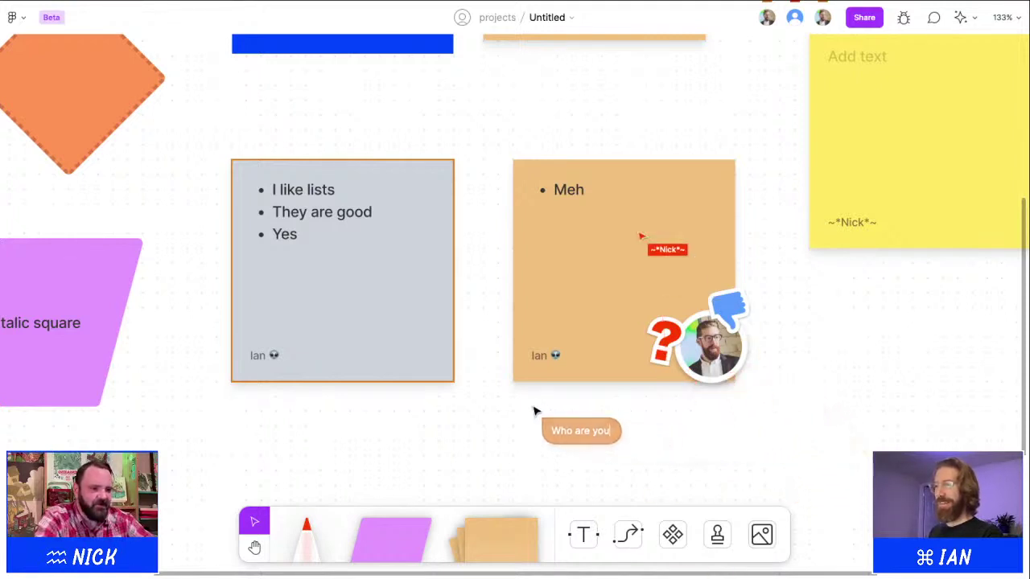
Step: Show the emote wheel again and write the cursor chat message "What is figma and where am i?"
key("e")
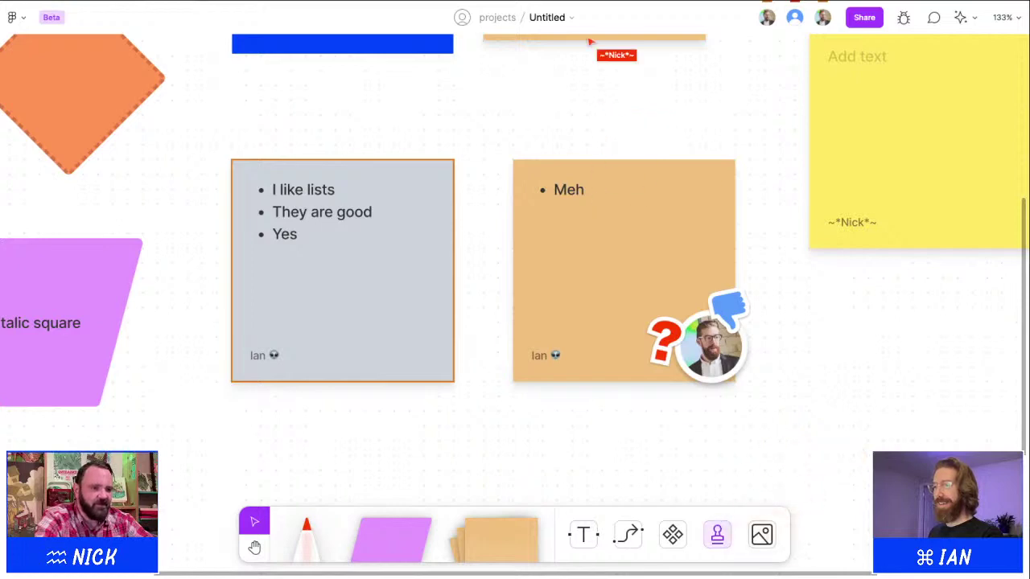
left_click(717, 398)
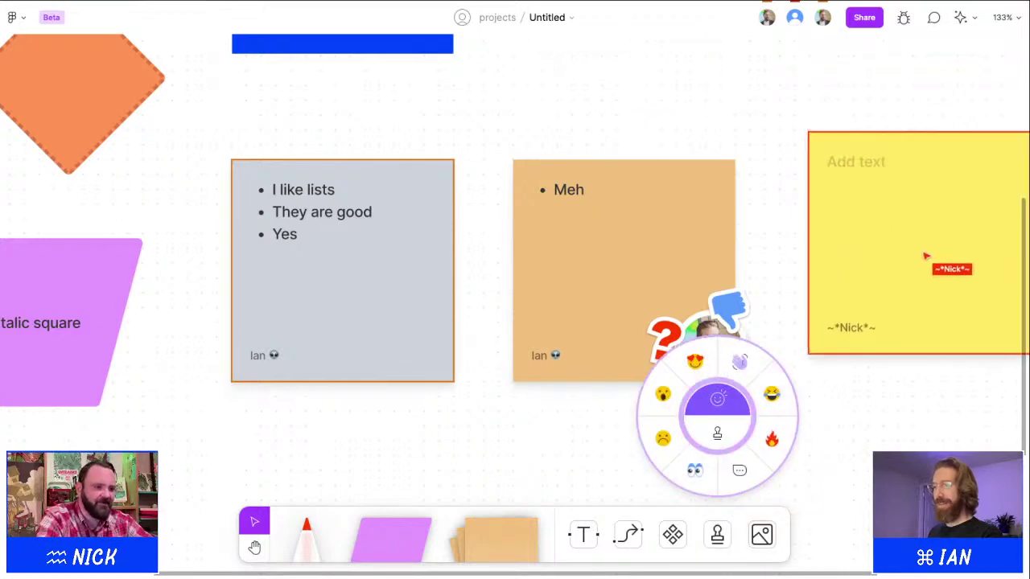
key("slash")
type("Wht")
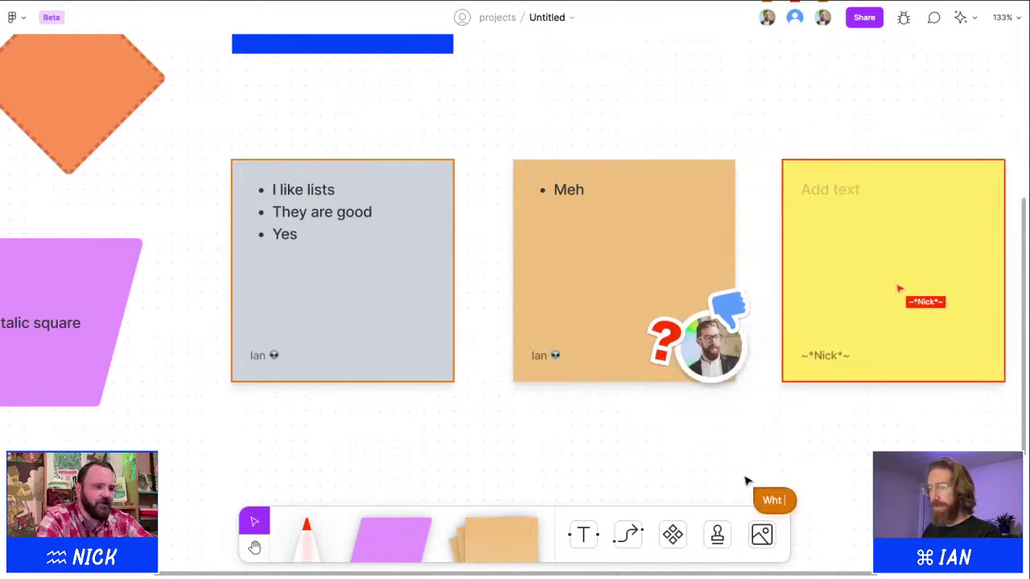
key("BackSpace")
key("BackSpace")
type("hat is figma a")
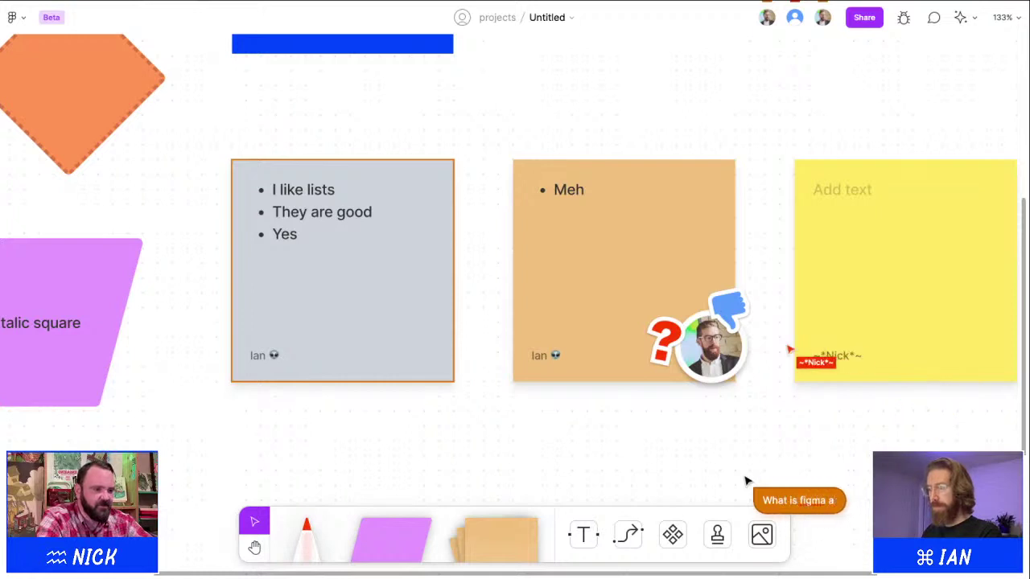
type("nd where am i?")
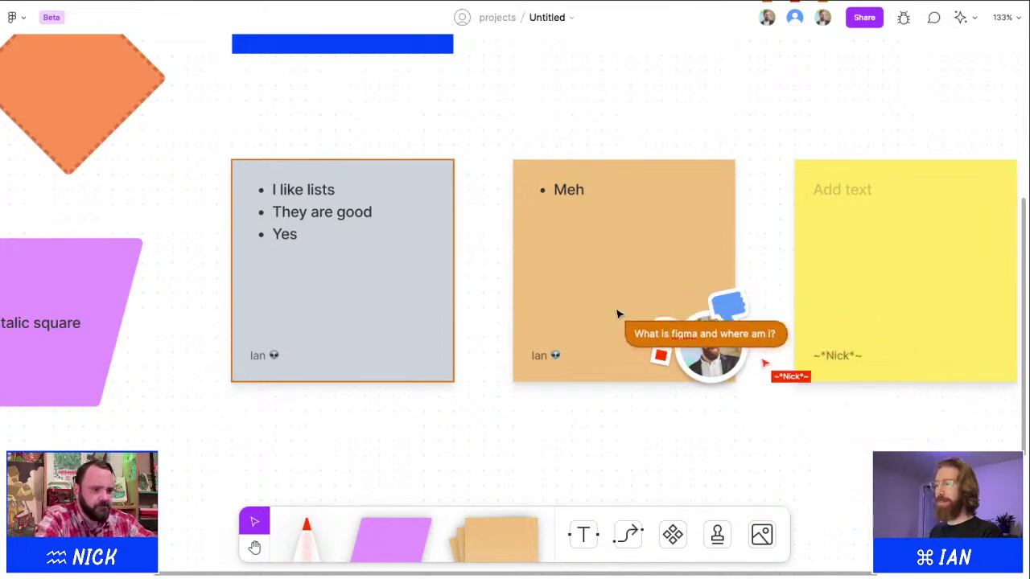
scroll(451, 254, "down", 1)
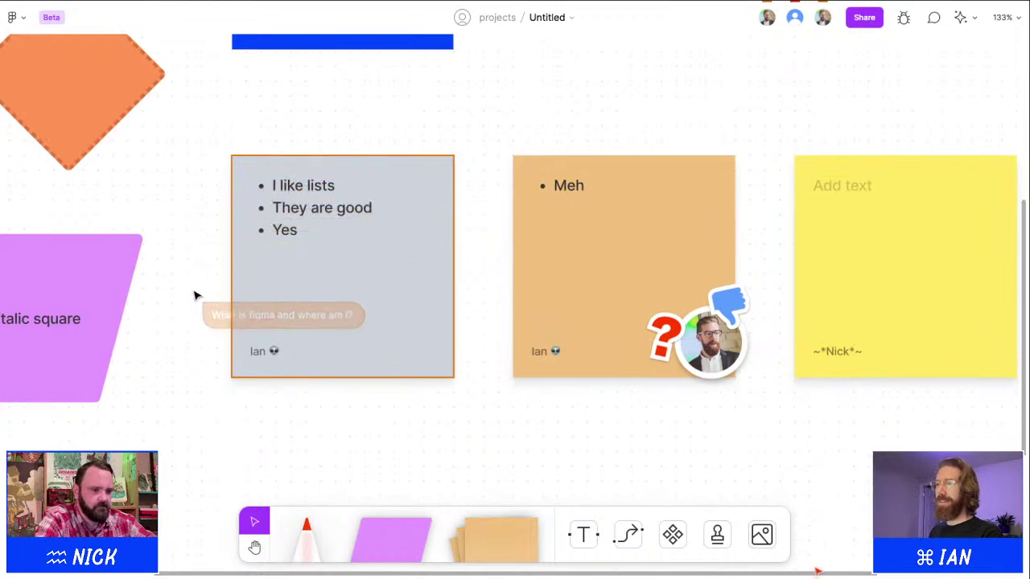
scroll(372, 342, "down", 1)
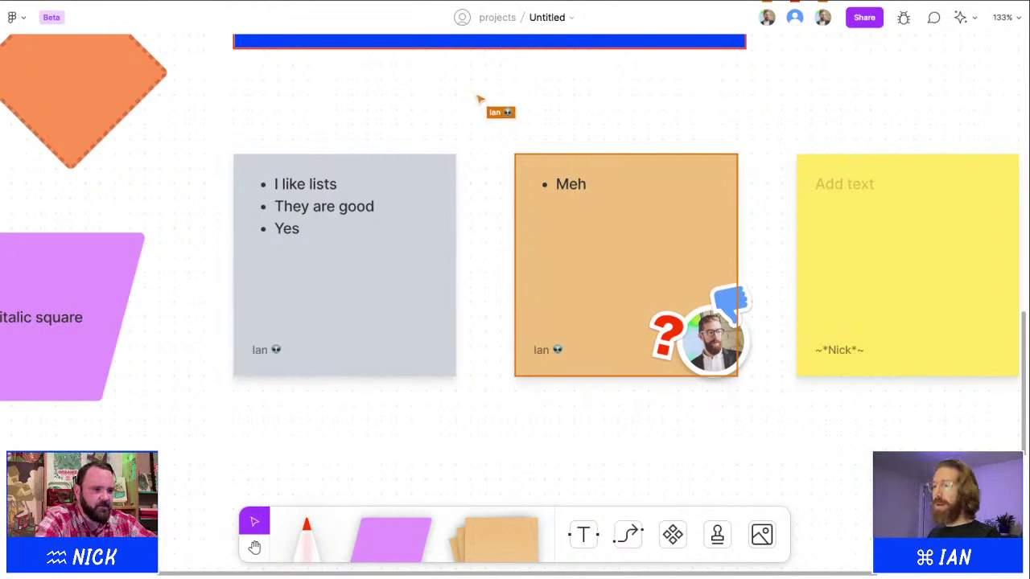
Step: Open the sticker and component library and look through the Squishy squashies set
key("shift+1")
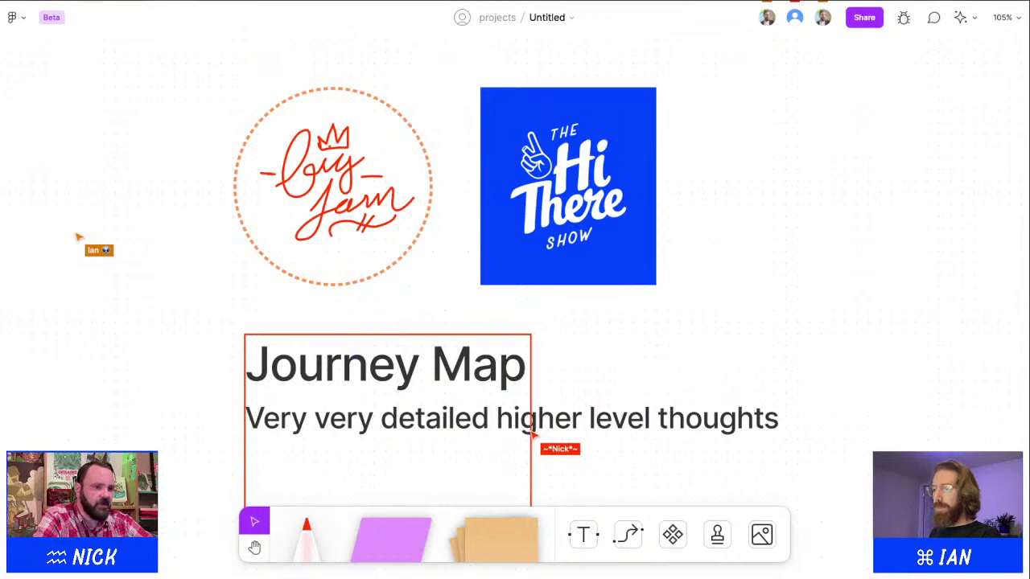
key("shift+i")
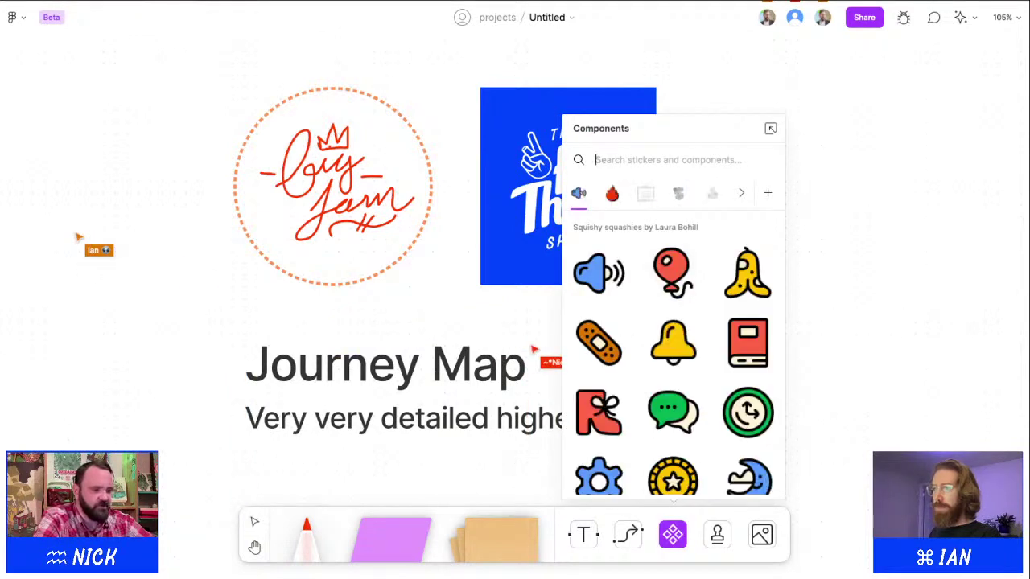
scroll(673, 370, "down", 3)
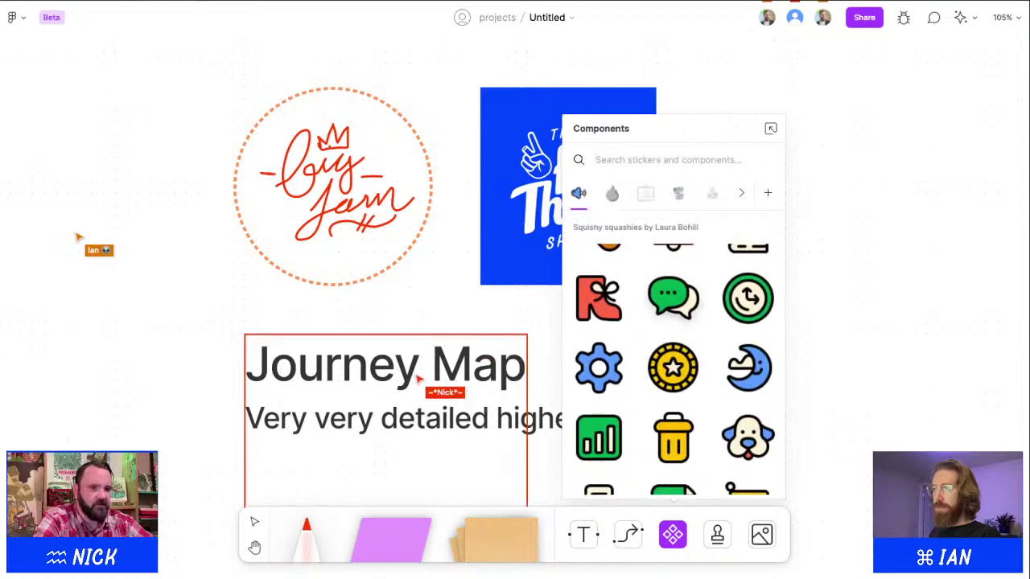
scroll(674, 370, "down", 10)
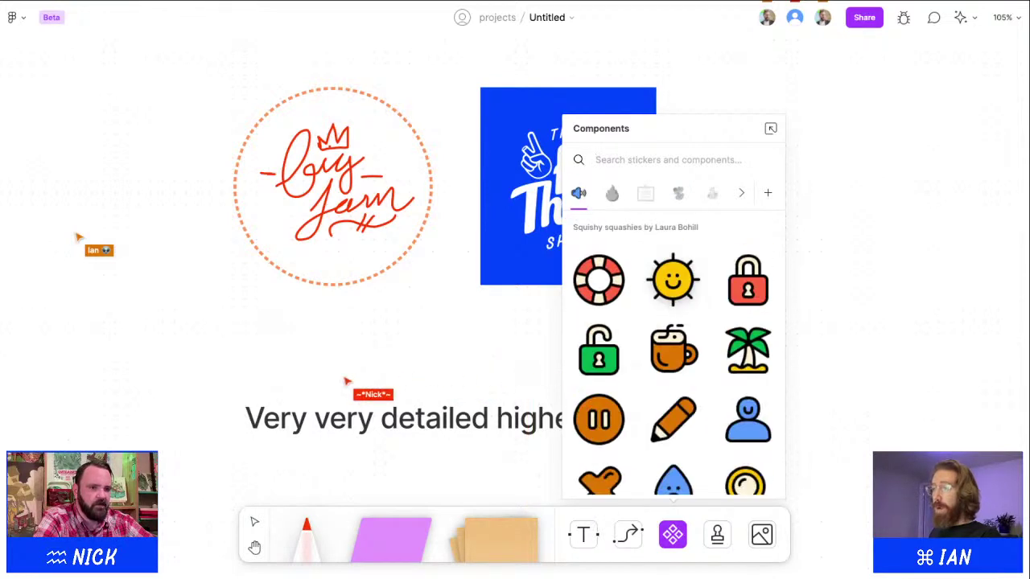
scroll(674, 370, "down", 2)
scroll(673, 370, "up", 12)
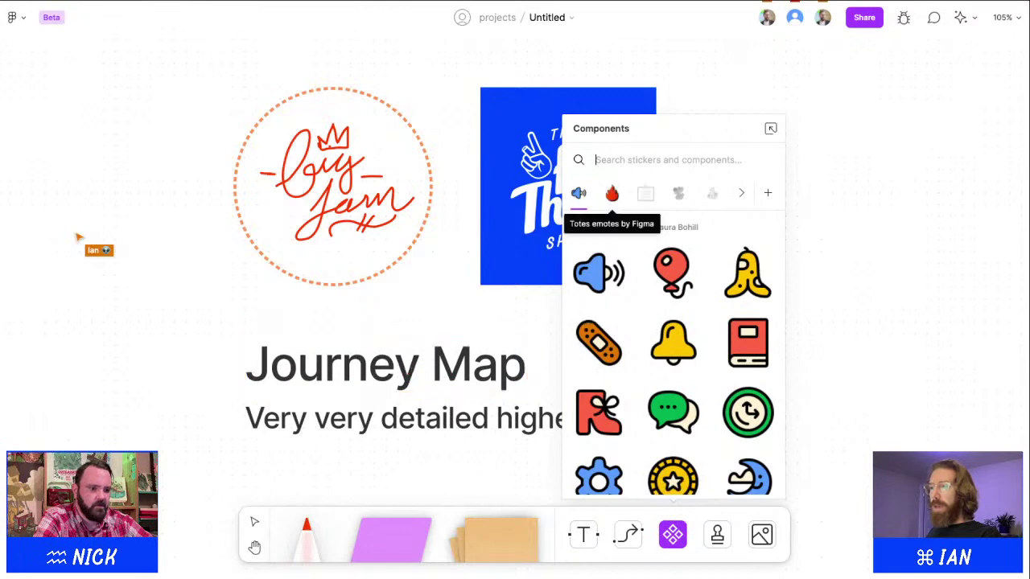
Step: Browse the other sticker sets, including Totes emotes, Agenda kit, Monster manual, Cat cafe and Foodies
left_click(612, 193)
left_click(645, 193)
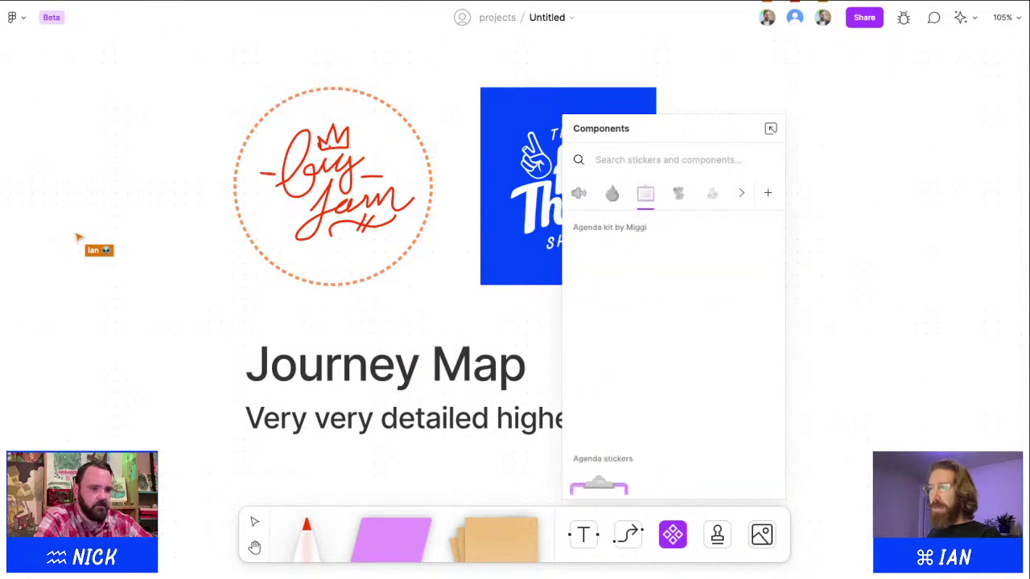
left_click(678, 193)
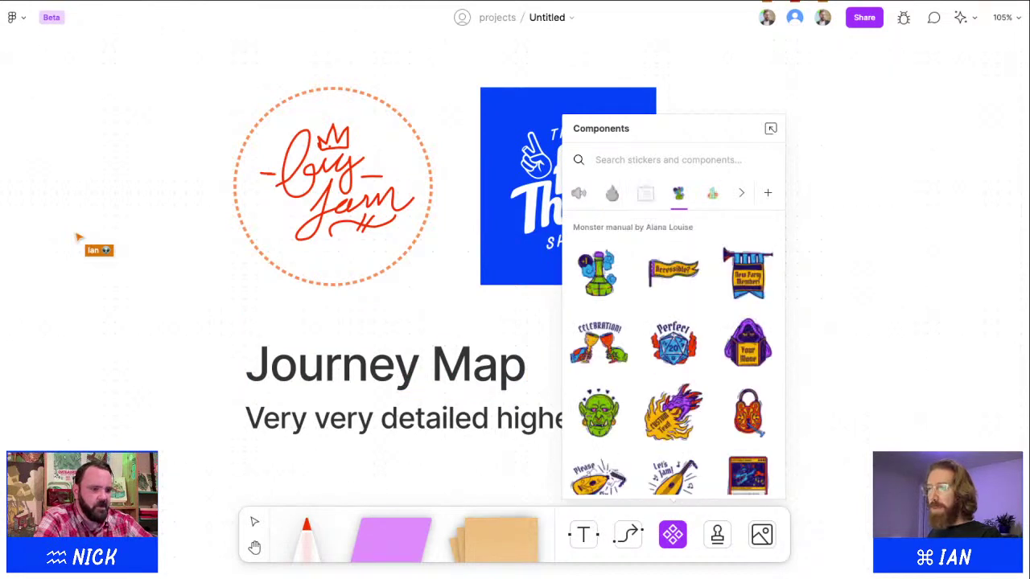
left_click(712, 193)
left_click(741, 193)
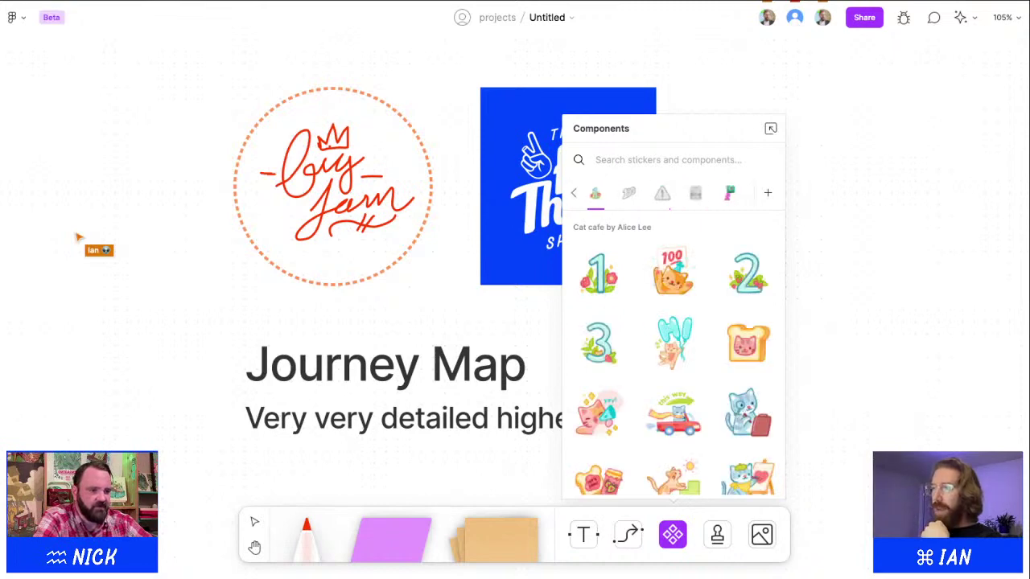
left_click(729, 193)
left_click(695, 193)
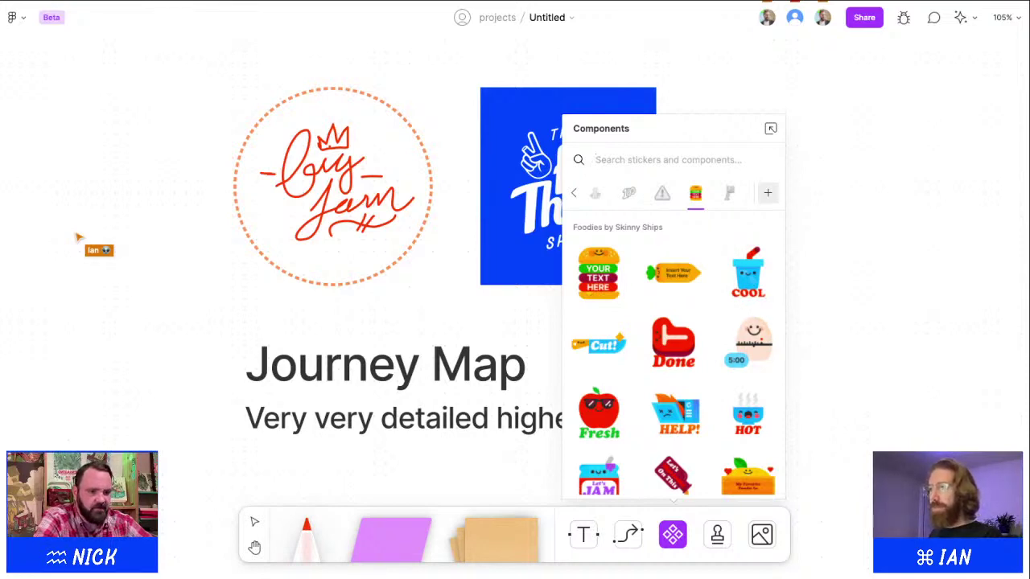
Step: Open the library manager, look through the default component libraries, and close it along with the component browser
left_click(768, 192)
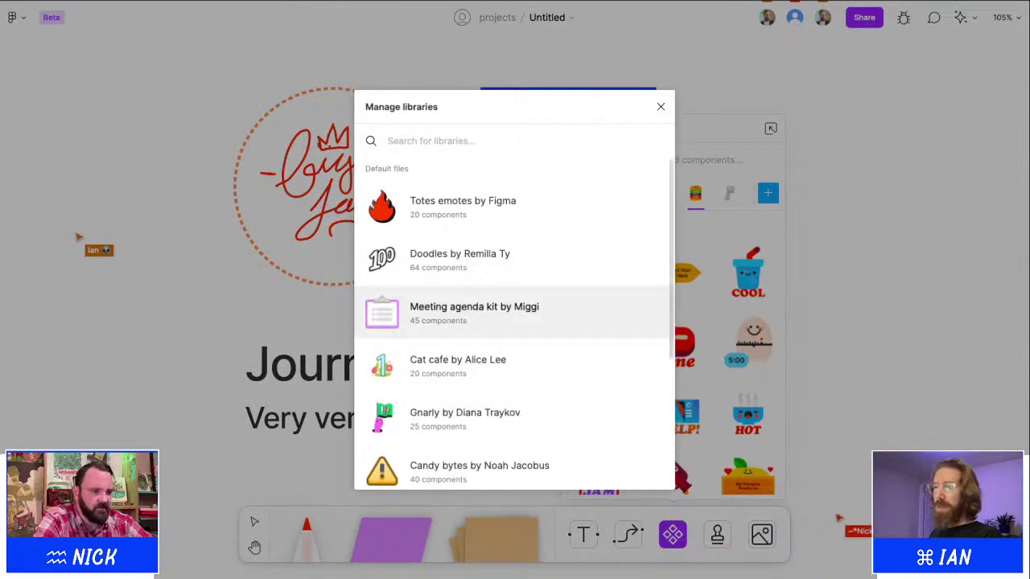
scroll(515, 312, "down", 3)
scroll(515, 313, "up", 3)
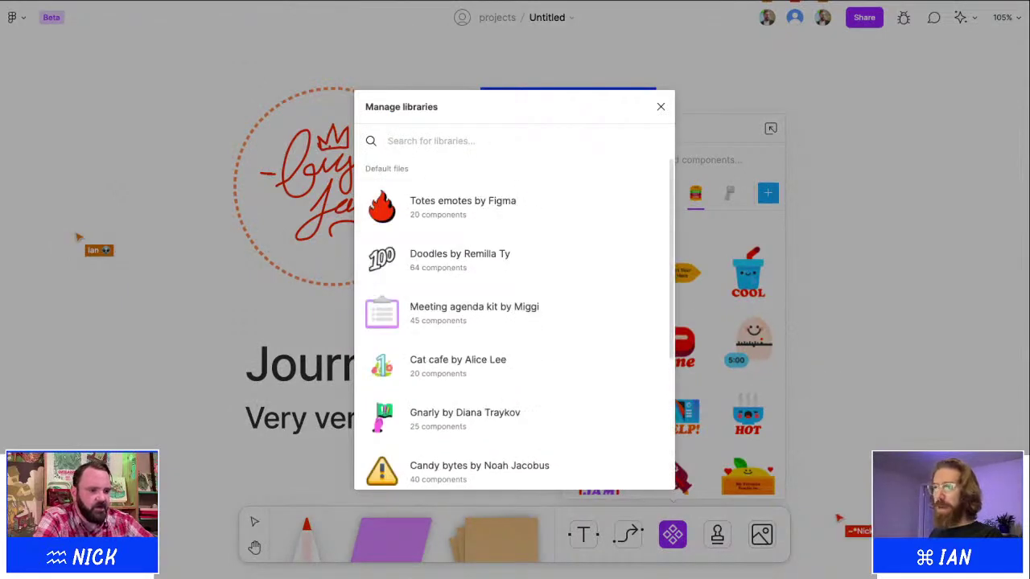
key("Escape")
key("Escape")
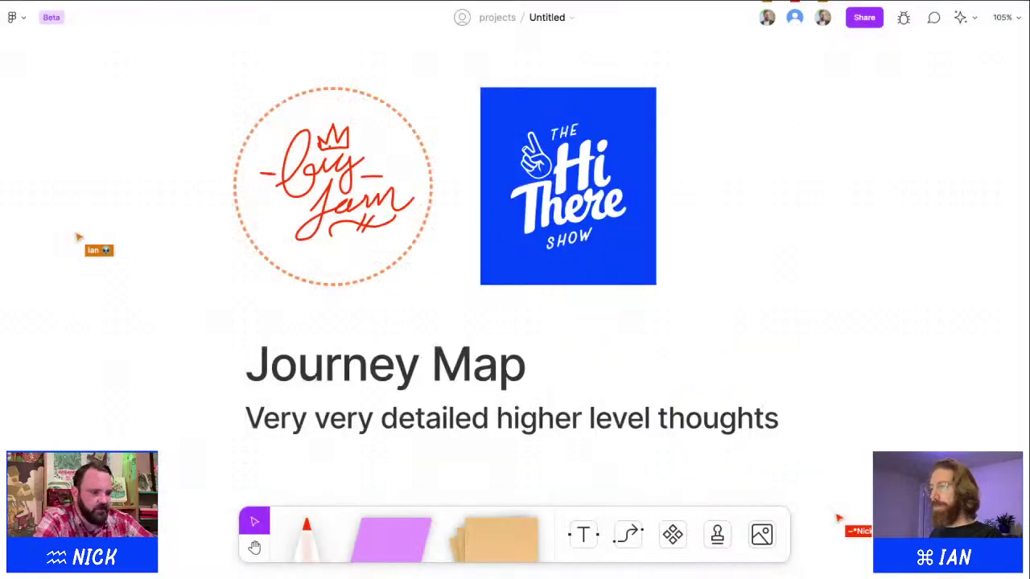
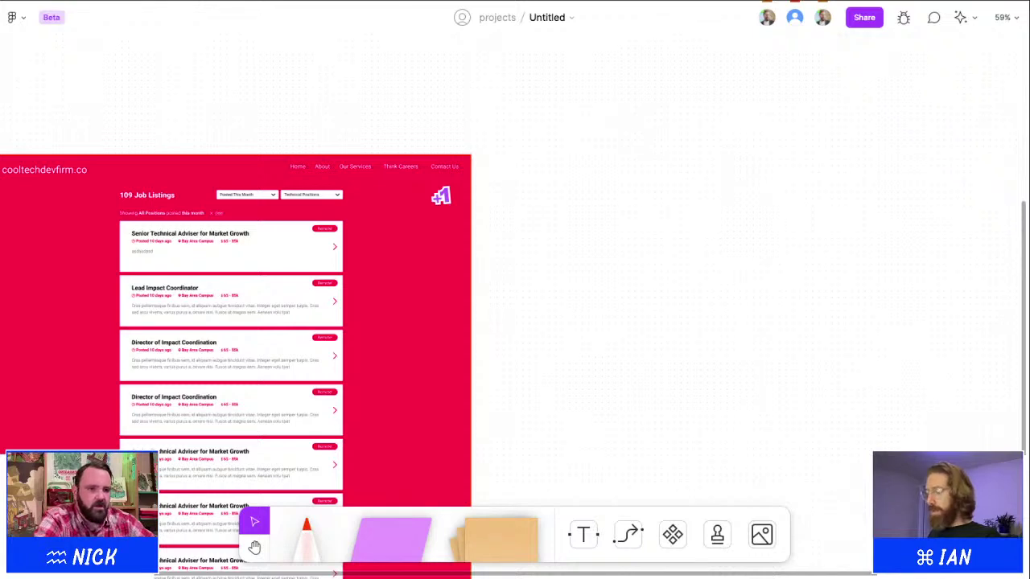
scroll(441, 196, "down", 2)
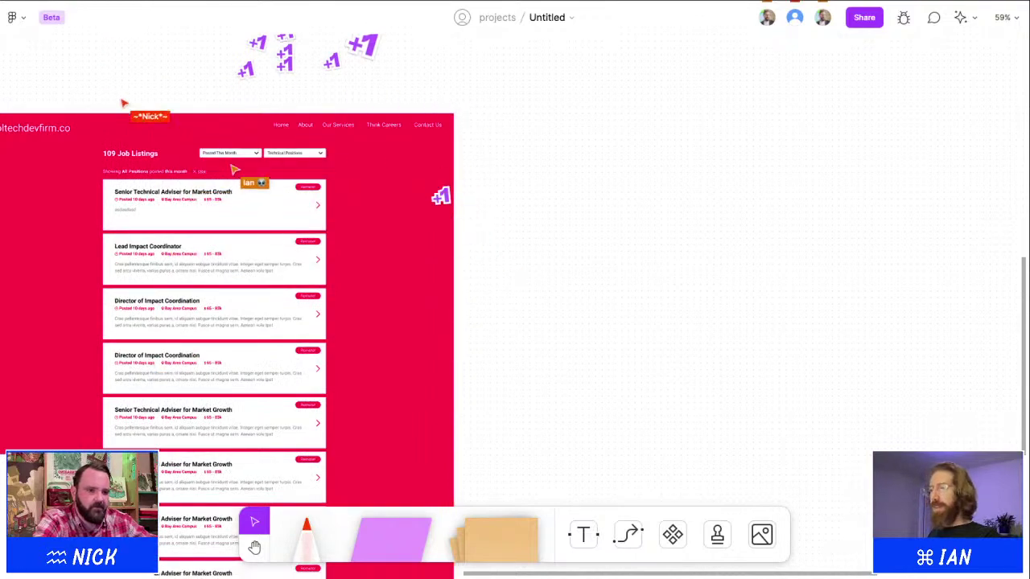
scroll(515, 289, "left", 4)
scroll(924, 402, "down", 5)
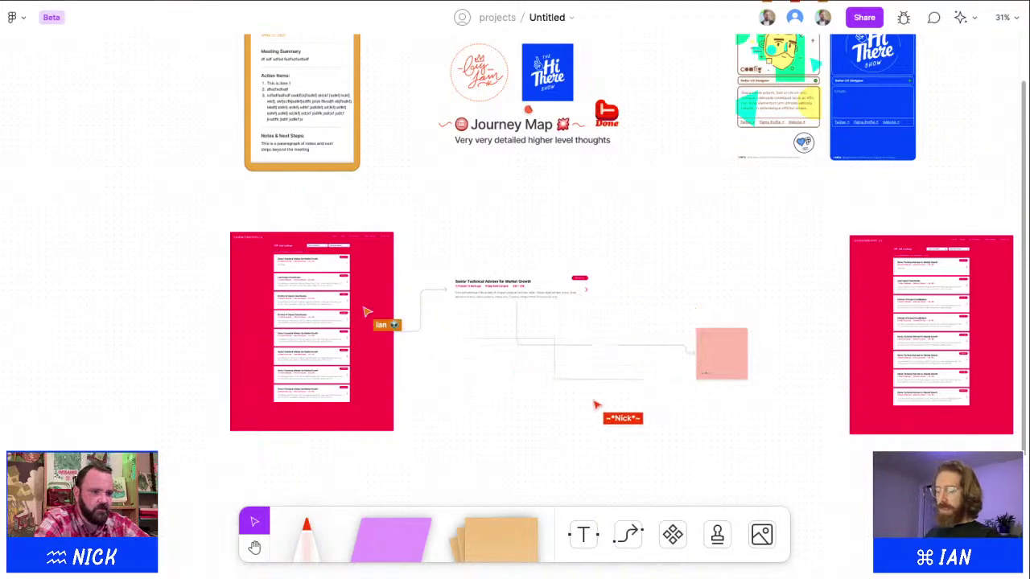
scroll(563, 332, "up", 5)
scroll(563, 334, "down", 3)
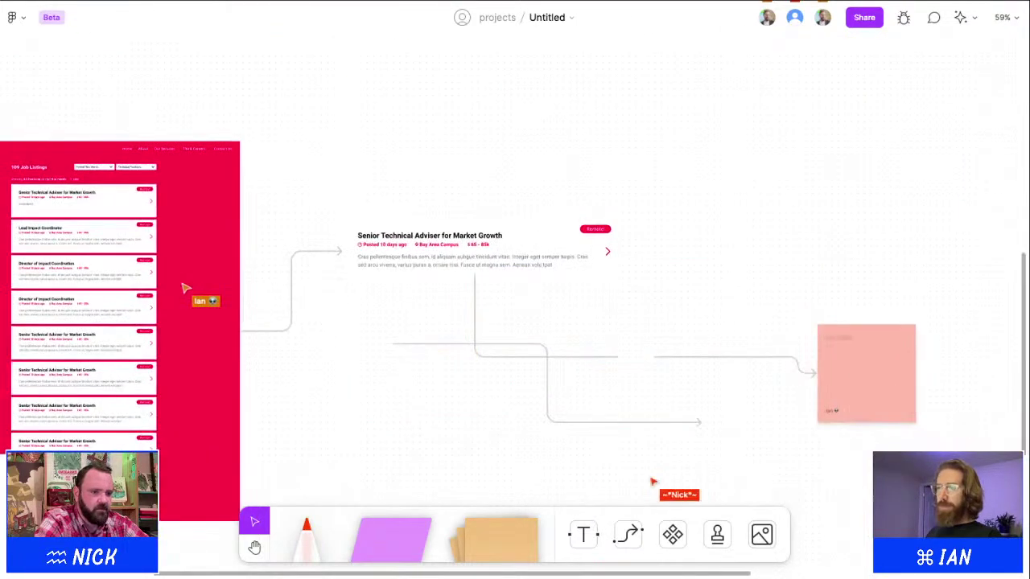
left_click(547, 383)
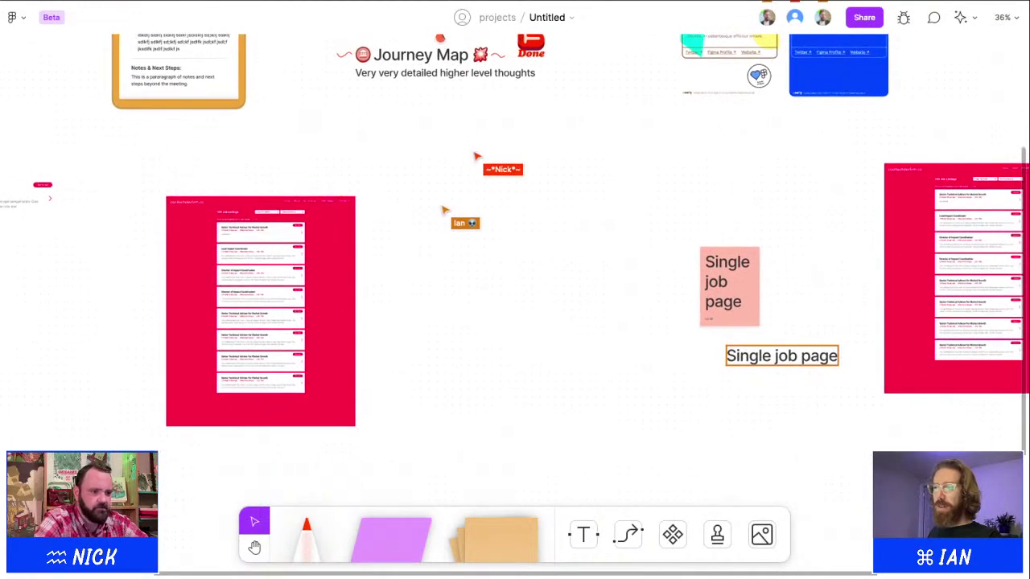
scroll(530, 249, "up", 2)
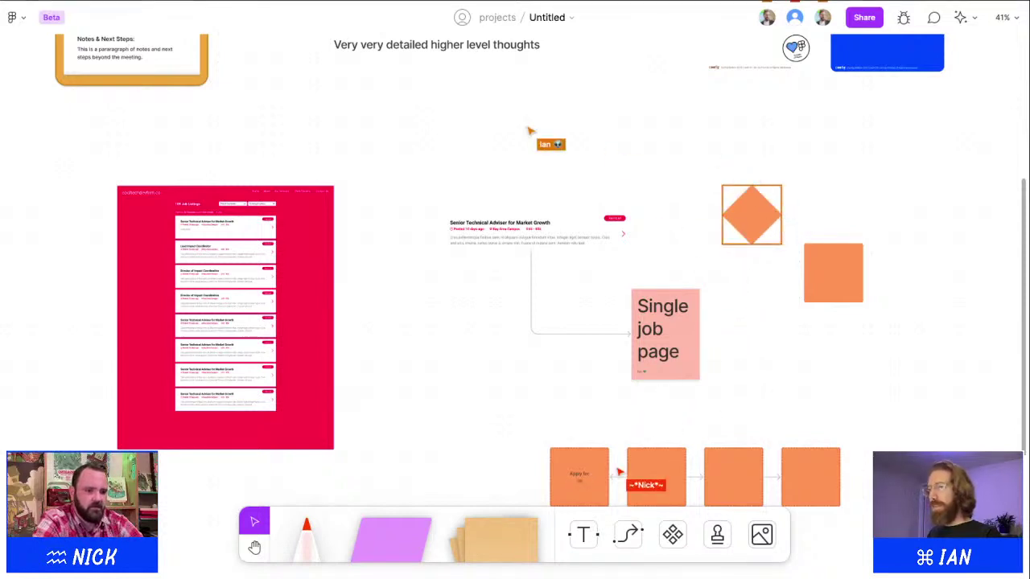
scroll(716, 230, "up", 5)
left_click(806, 191)
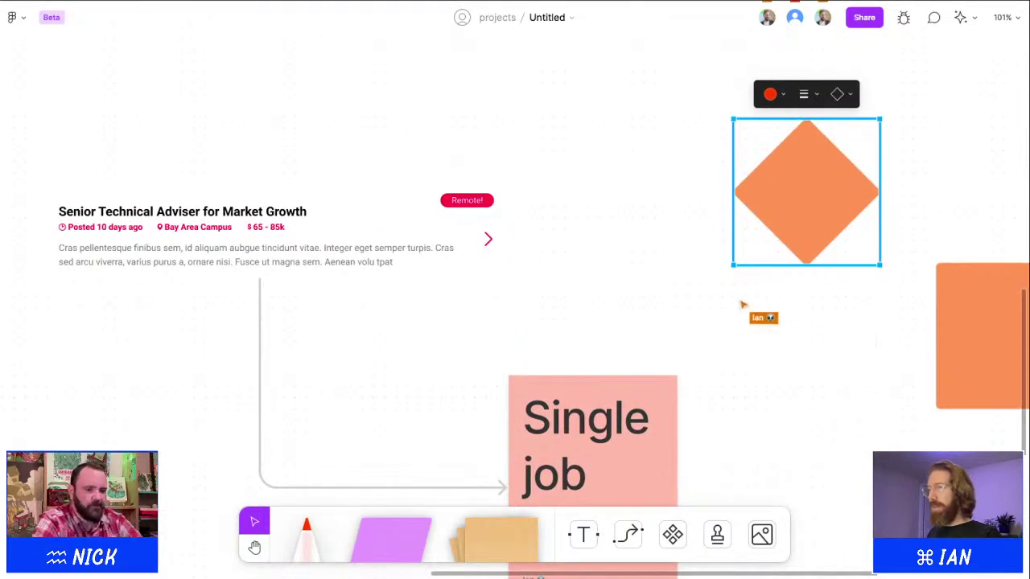
key("Return")
left_click(658, 93)
key("Escape")
key("Escape")
Step: Try yellow and orange fills on the square next to the diamond, and return its fill to red
scroll(515, 289, "right", 4)
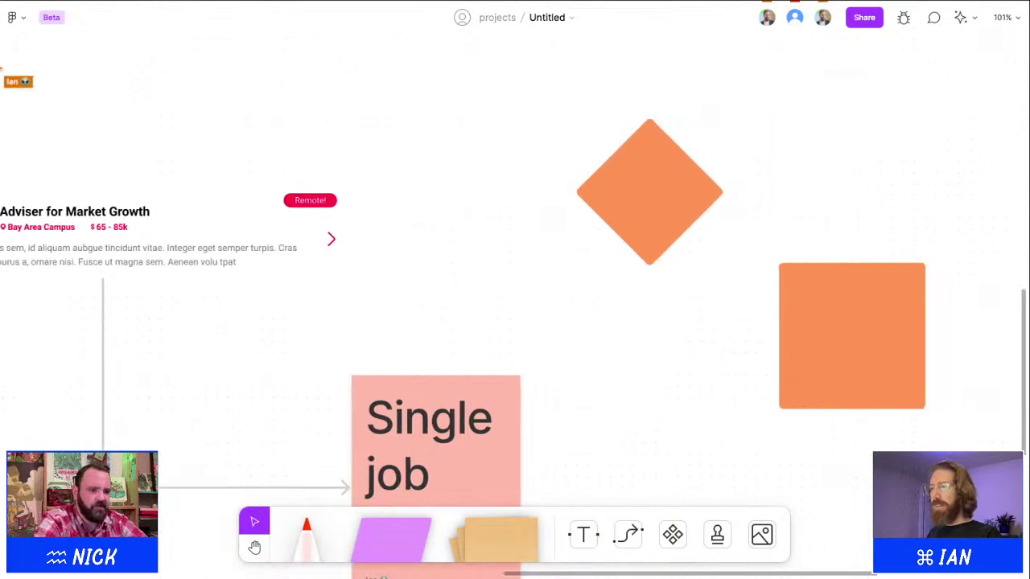
scroll(826, 330, "up", 5)
left_click(827, 331)
key("Return")
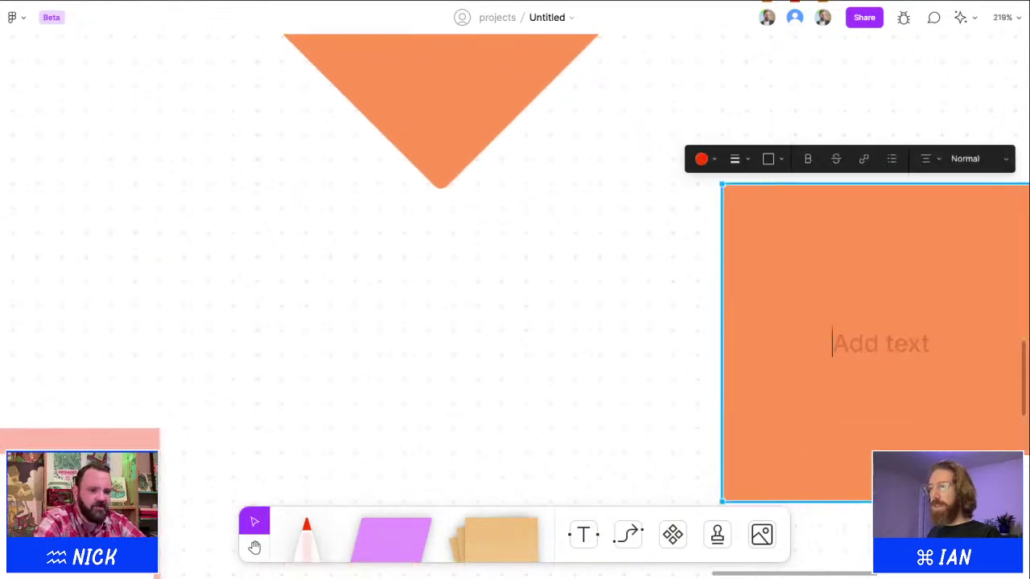
left_click(703, 158)
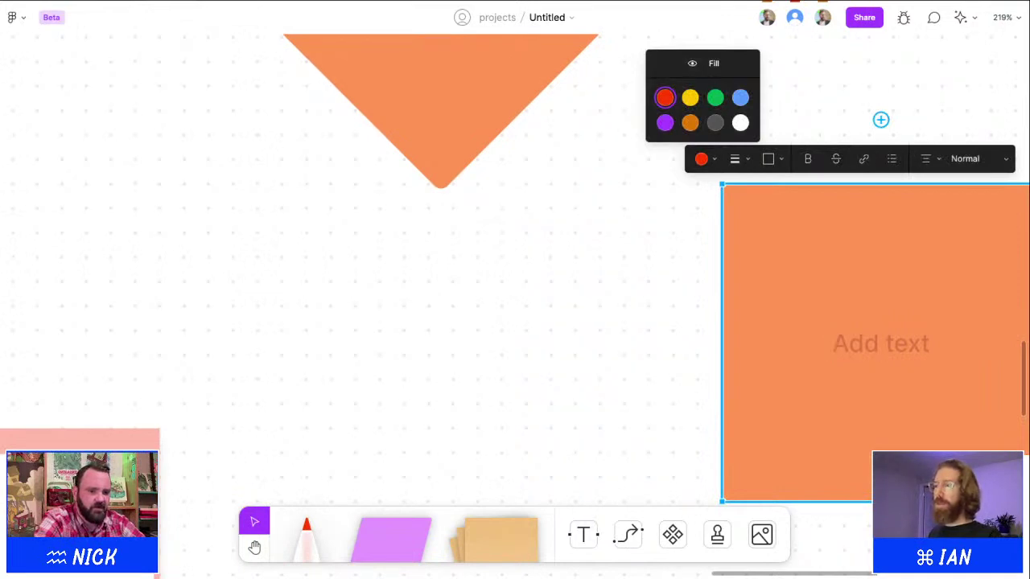
left_click(690, 97)
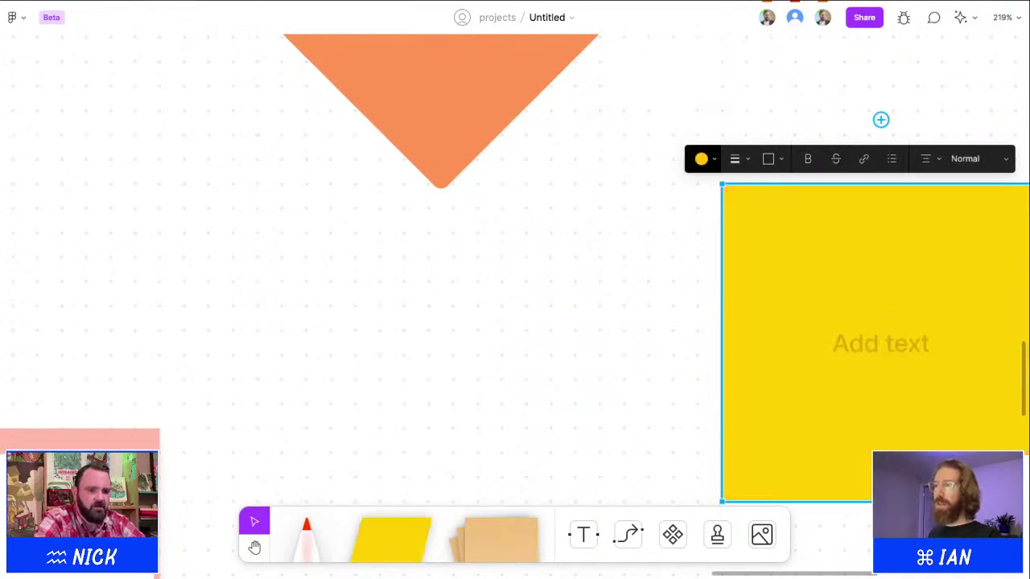
left_click(701, 158)
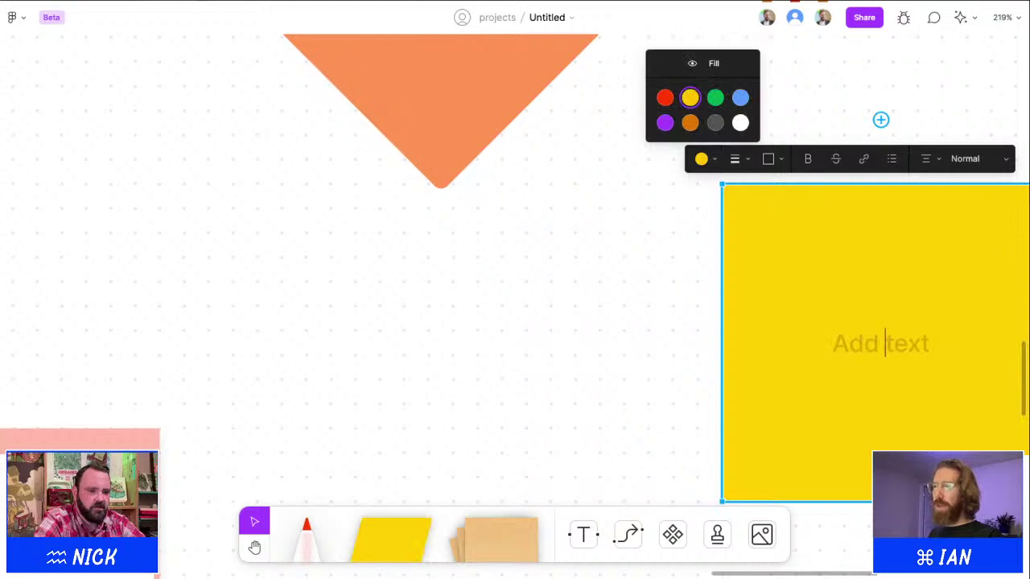
left_click(691, 122)
left_click(701, 158)
left_click(665, 97)
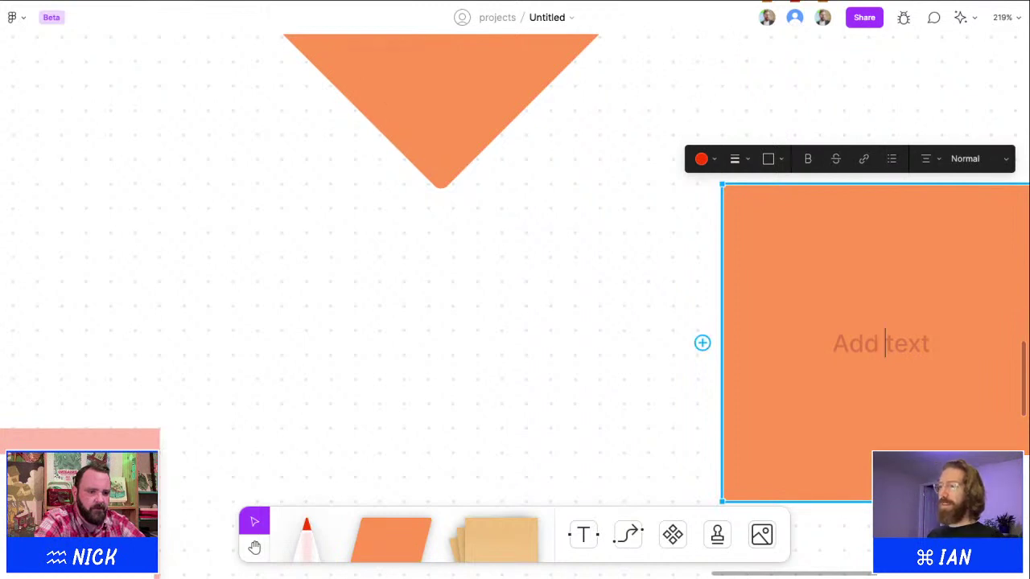
Step: Change the fill of the square next to the diamond to orange
scroll(686, 217, "up", 5)
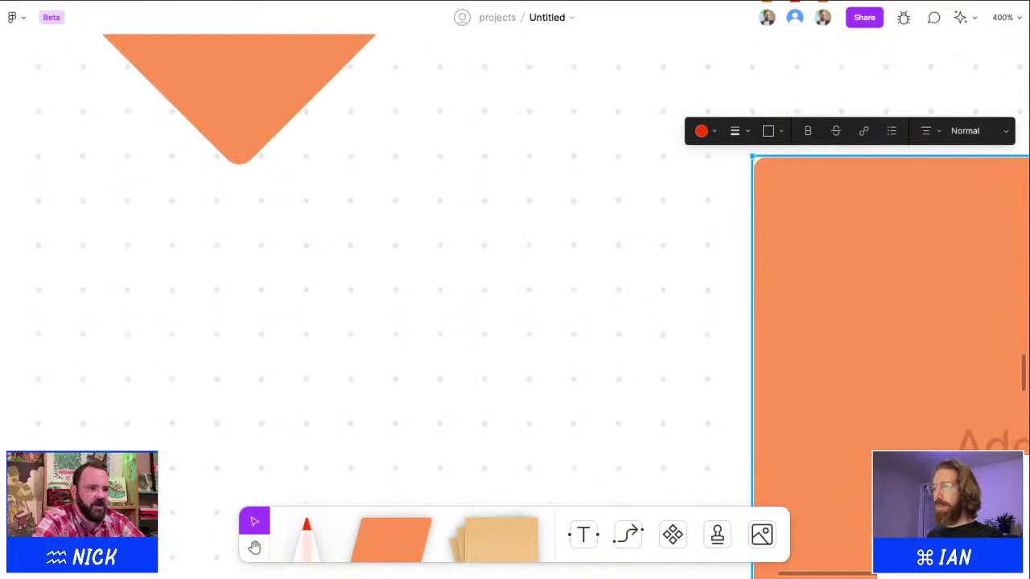
scroll(739, 195, "down", 3)
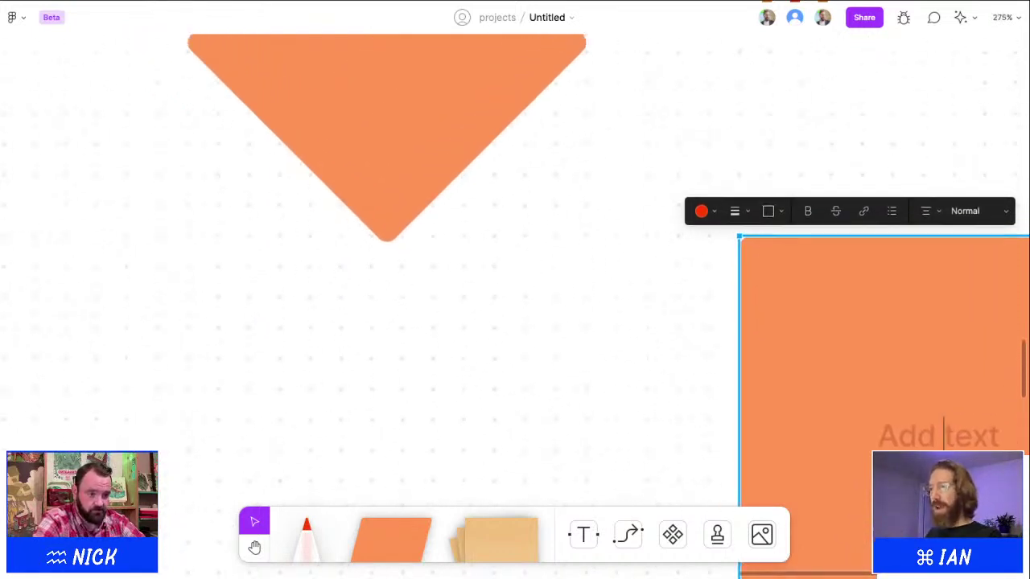
left_click(702, 211)
left_click(689, 175)
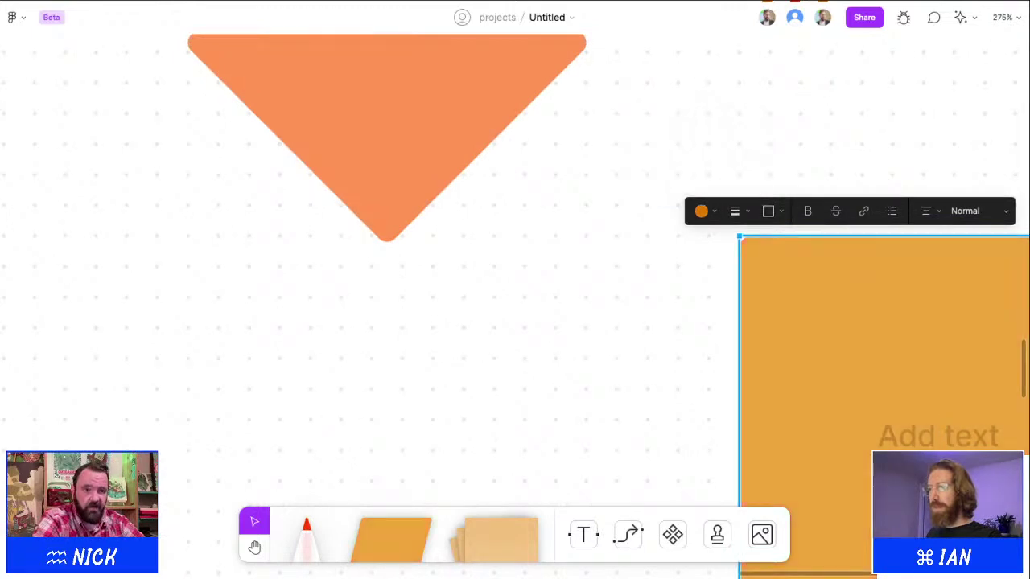
scroll(514, 289, "right", 3)
scroll(515, 290, "down", 4)
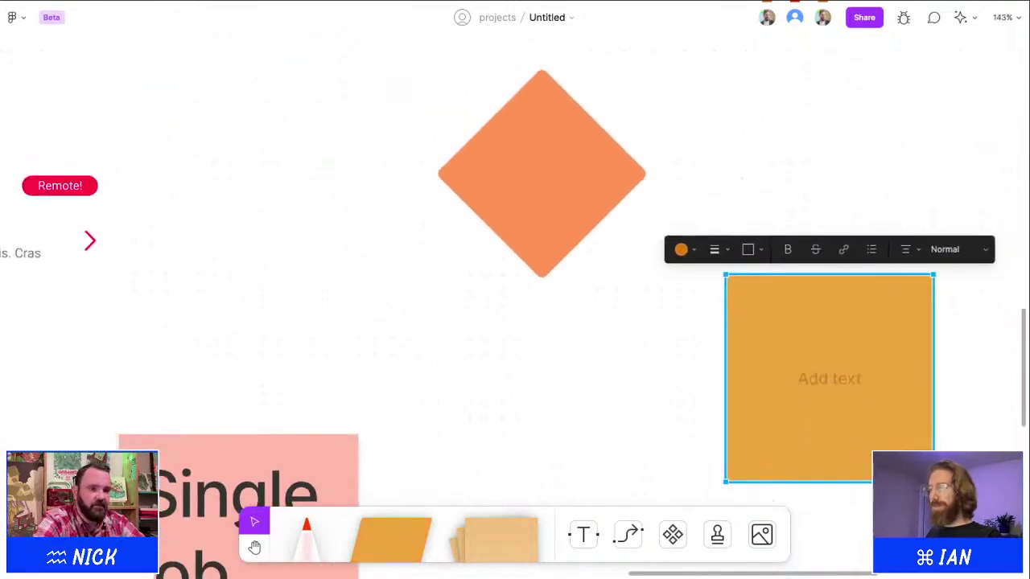
scroll(756, 397, "down", 5)
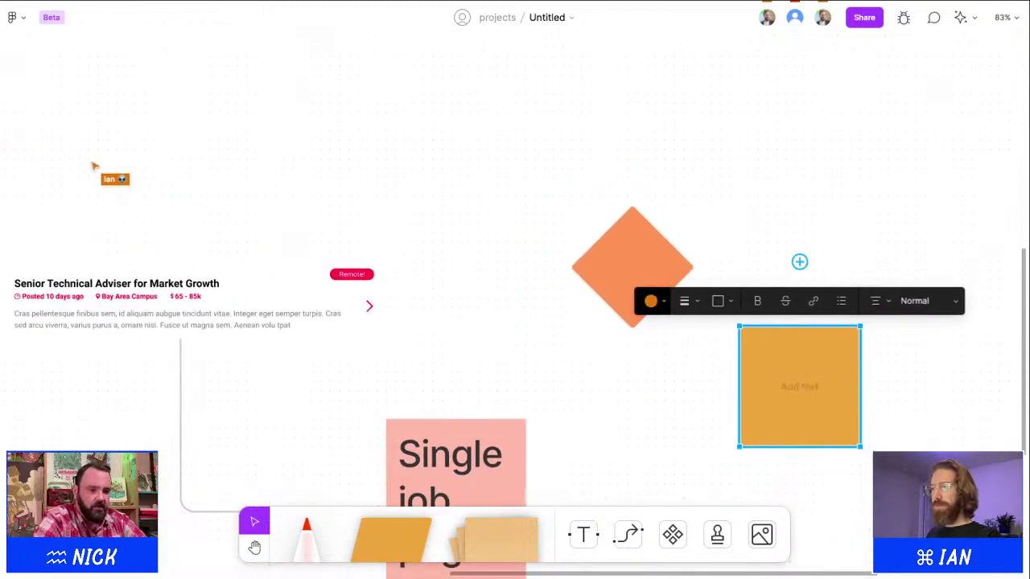
left_click(651, 301)
left_click(639, 265)
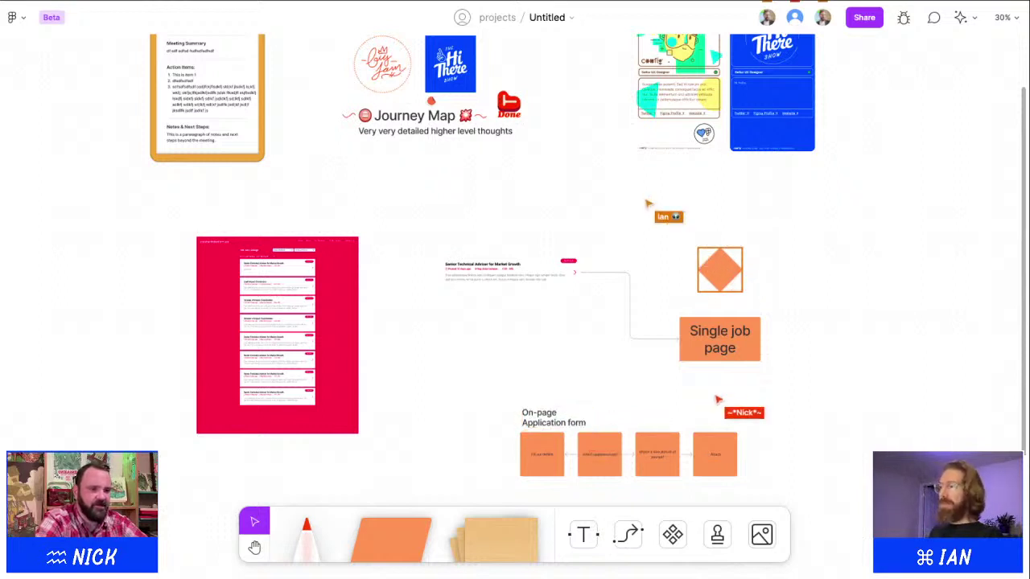
Step: Select the On-page Application form heading with its row of squares and shift the group below the Single job page box
left_click_drag(507, 387, 890, 466)
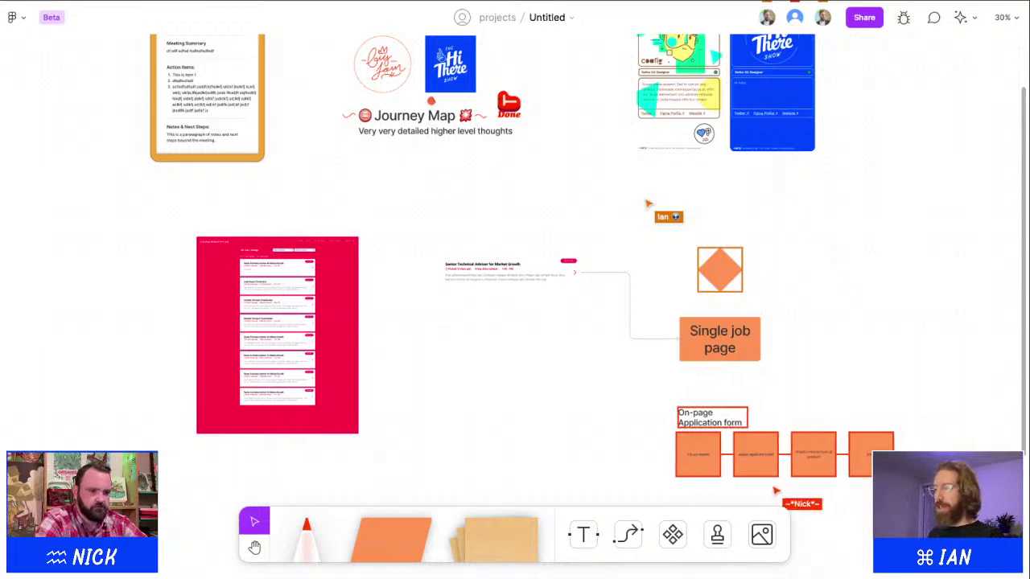
left_click(835, 496)
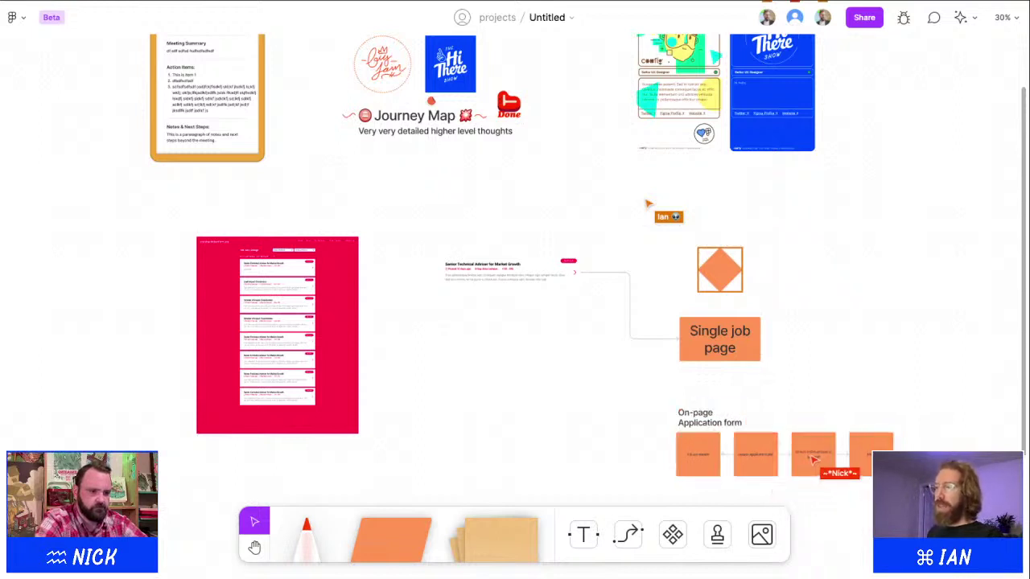
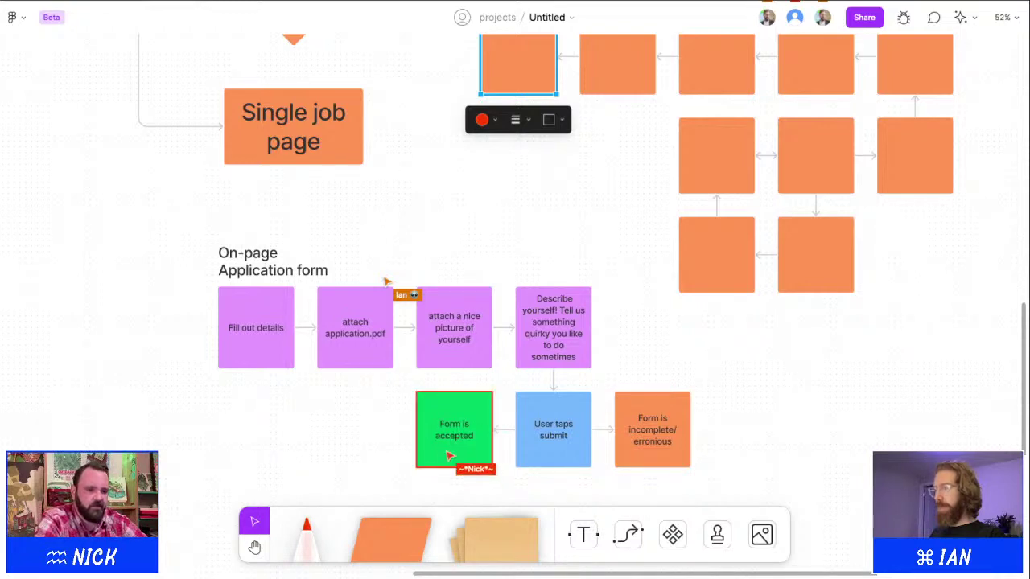
Step: Nudge the red job listings page mockup slightly up and to the right
scroll(515, 289, "down", 3)
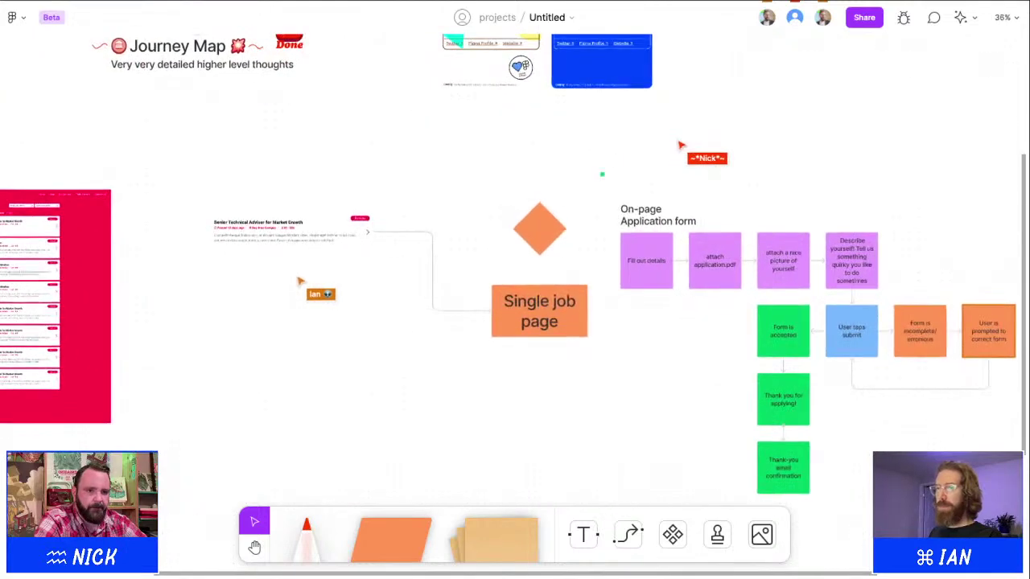
mouse_move(168, 307)
left_mouse_down()
mouse_move(194, 286)
mouse_move(186, 297)
left_mouse_up()
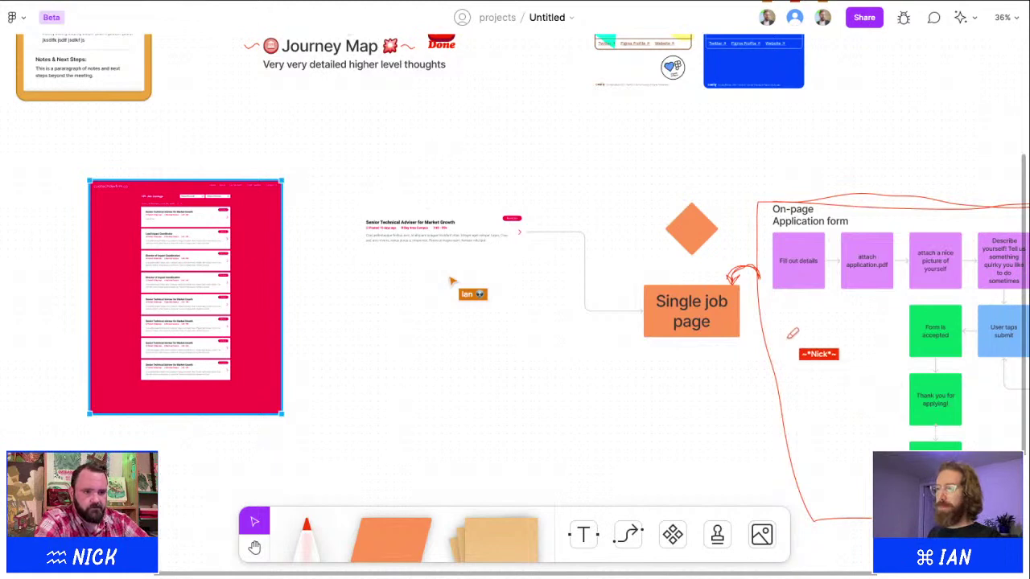
Step: Draw a straight connector near the Single job page box and delete it
scroll(515, 281, "down", 1)
scroll(515, 282, "right", 1)
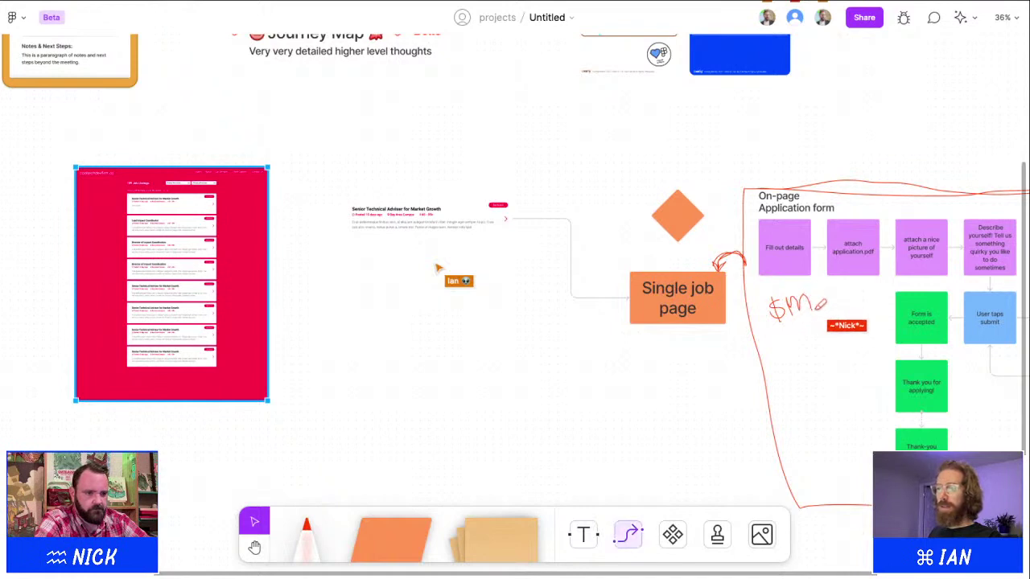
key("x")
key("l")
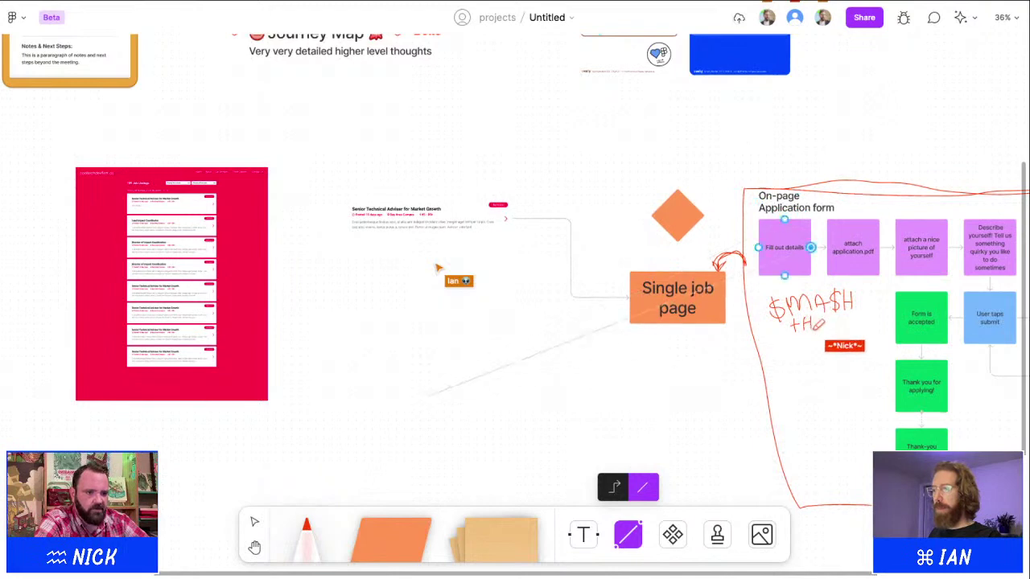
mouse_move(805, 336)
left_mouse_down()
mouse_move(797, 345)
mouse_move(818, 444)
left_mouse_up()
key("Delete")
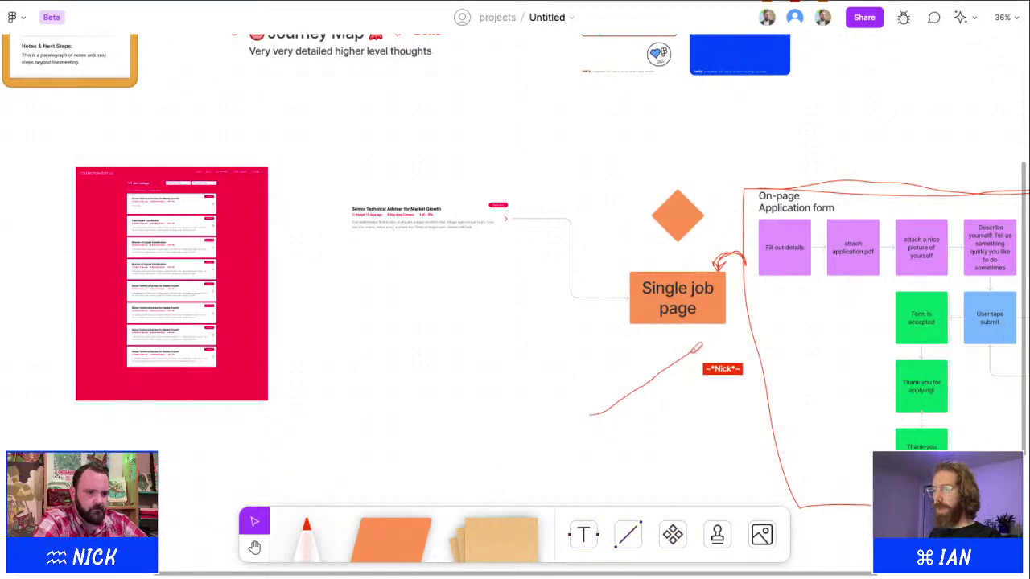
Step: Activate the connector tool and set it to the elbow style
key("l")
left_click(614, 487)
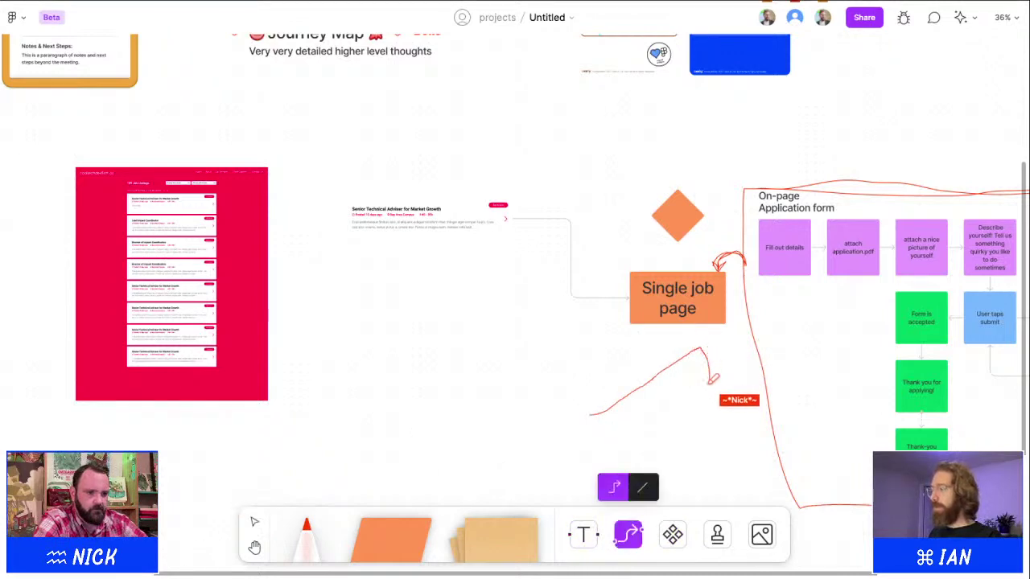
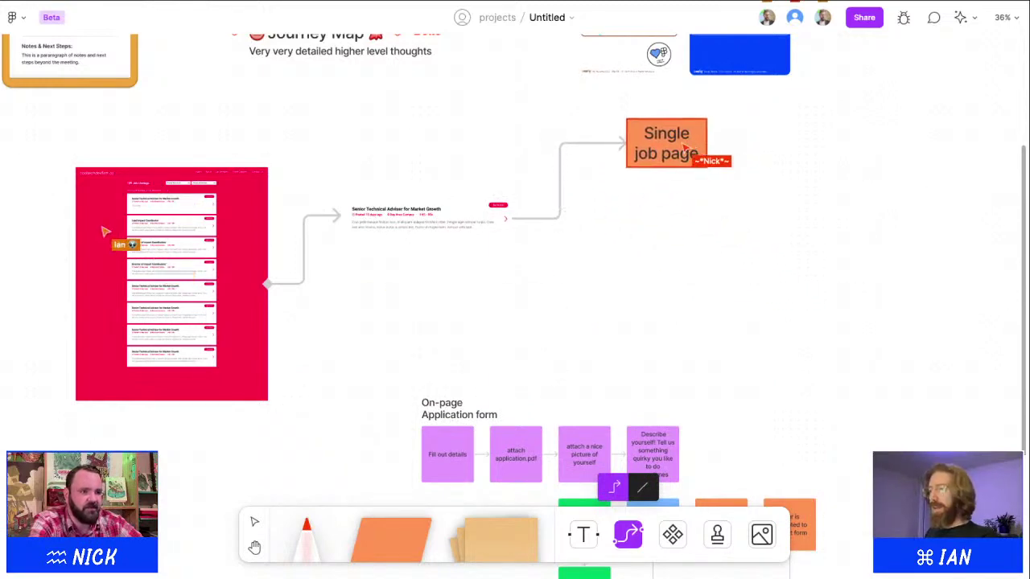
scroll(515, 306, "down", 1)
scroll(515, 306, "down", 5)
scroll(515, 306, "down", 3)
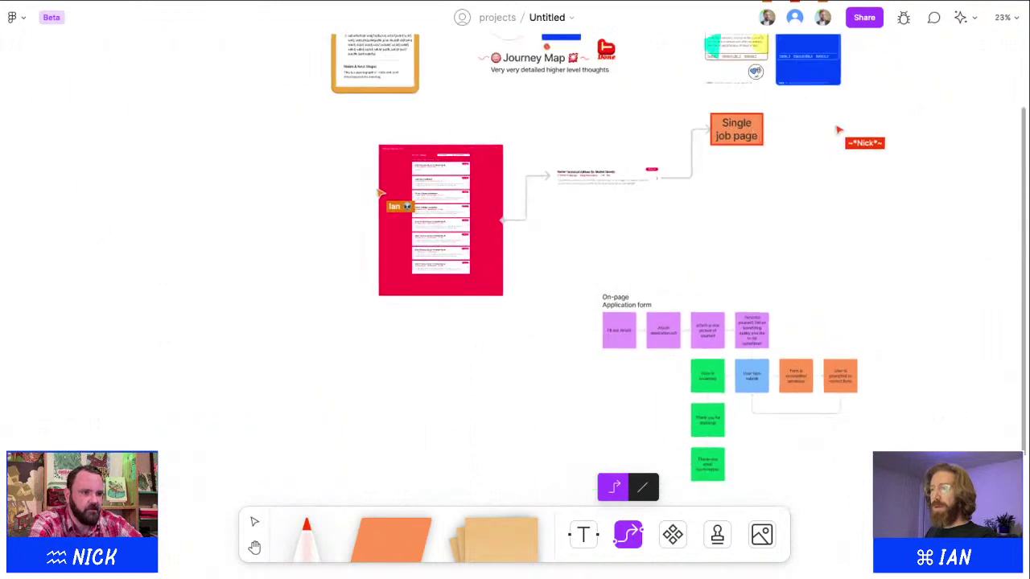
scroll(514, 306, "right", 2)
scroll(627, 313, "up", 3)
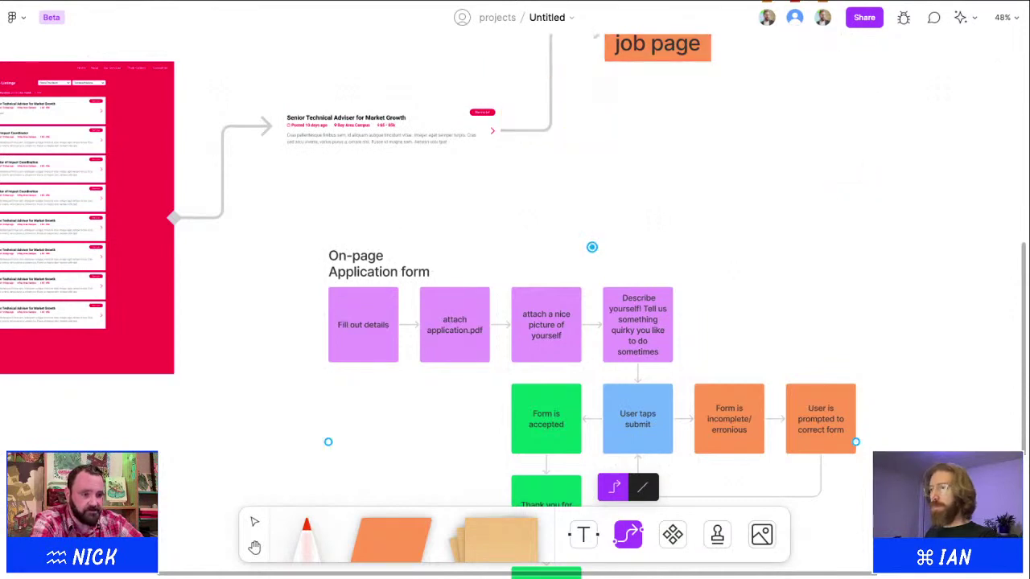
scroll(740, 281, "down", 3)
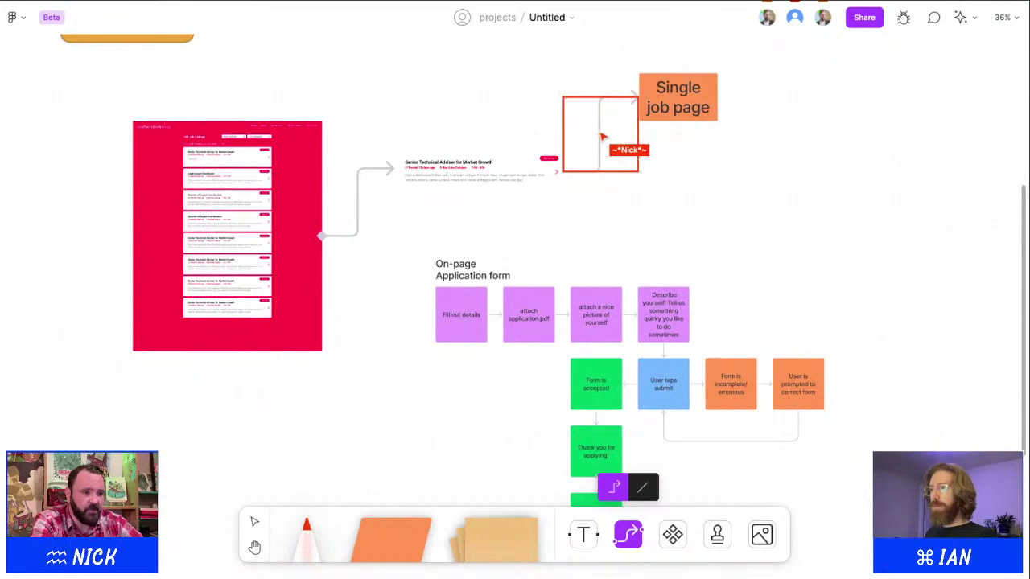
Step: Follow the other collaborator's view and examine the Single job page box with the connector leading into it
left_click(794, 17)
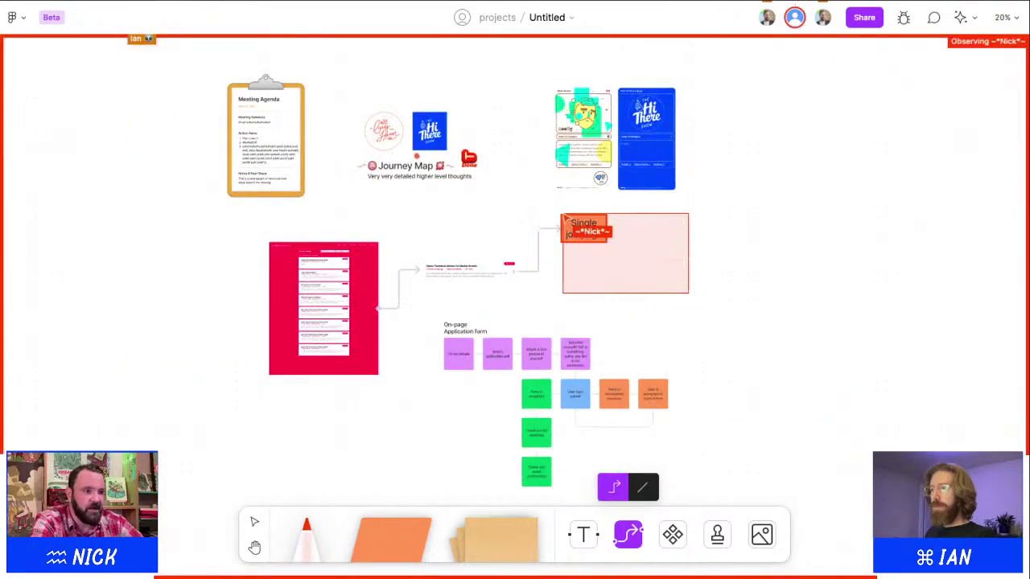
scroll(549, 247, "up", 10)
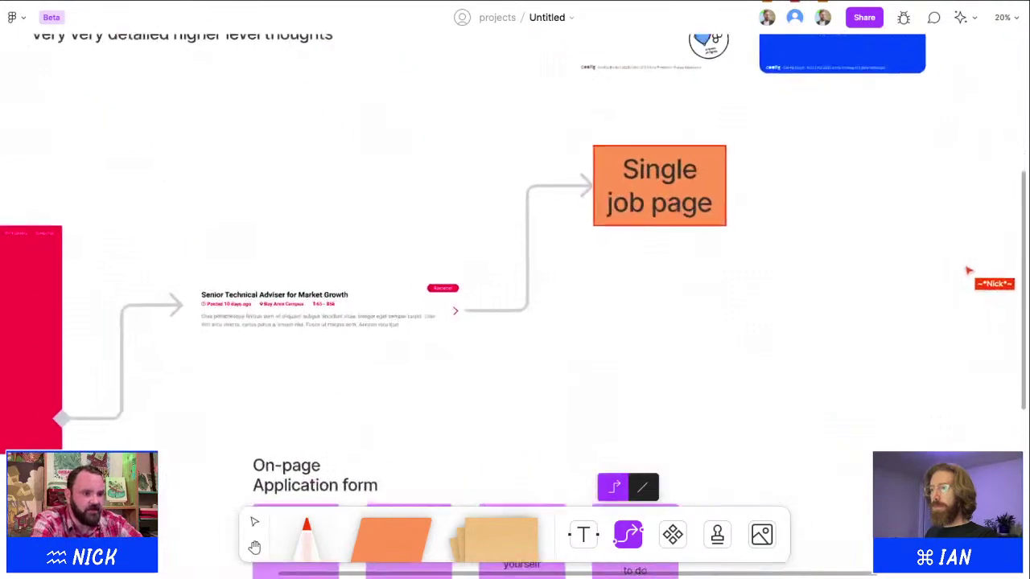
scroll(515, 305, "right", 5)
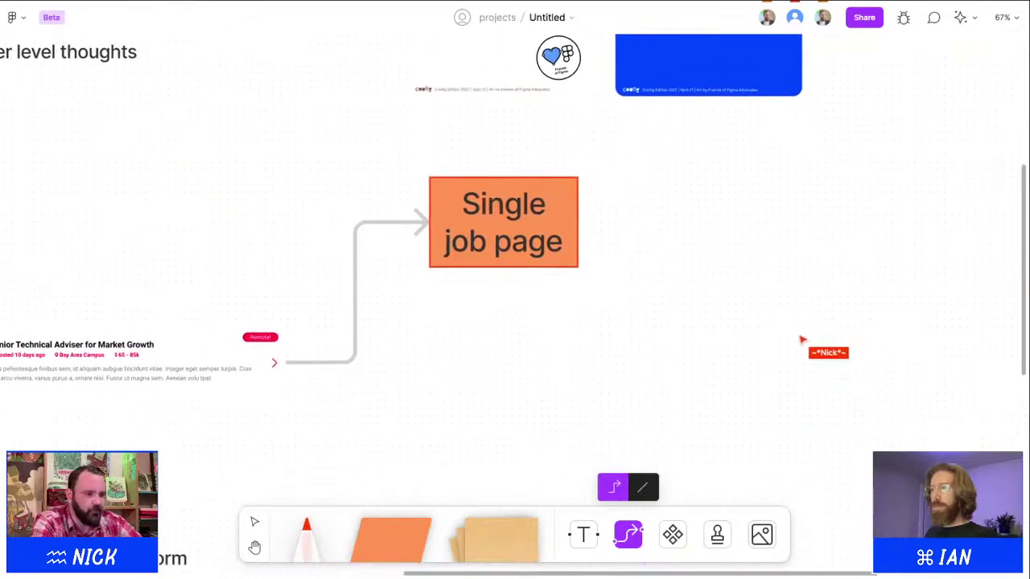
scroll(515, 290, "left", 1)
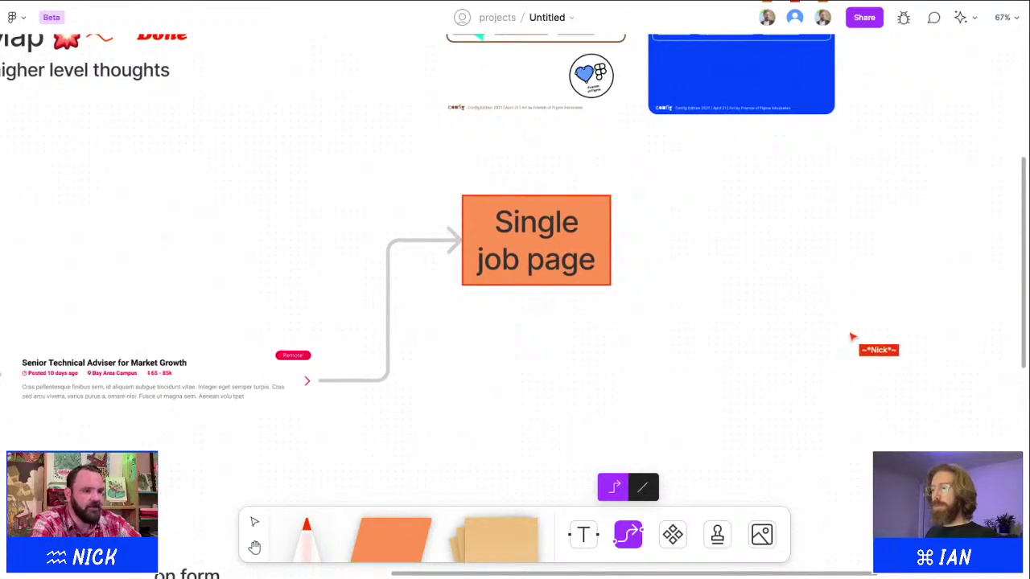
scroll(975, 563, "down", 3)
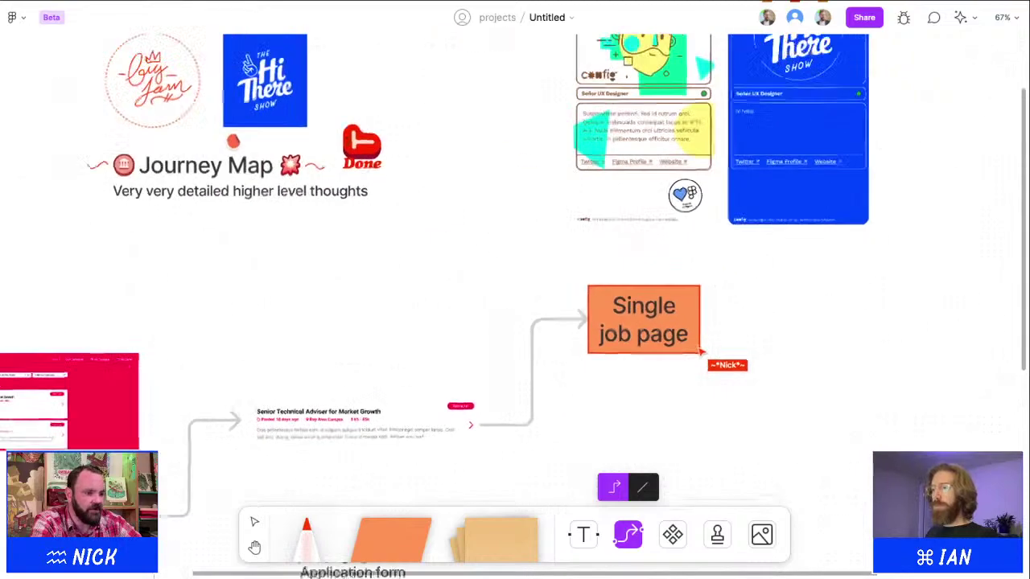
scroll(724, 402, "down", 1)
scroll(515, 290, "left", 1)
scroll(515, 290, "down", 1)
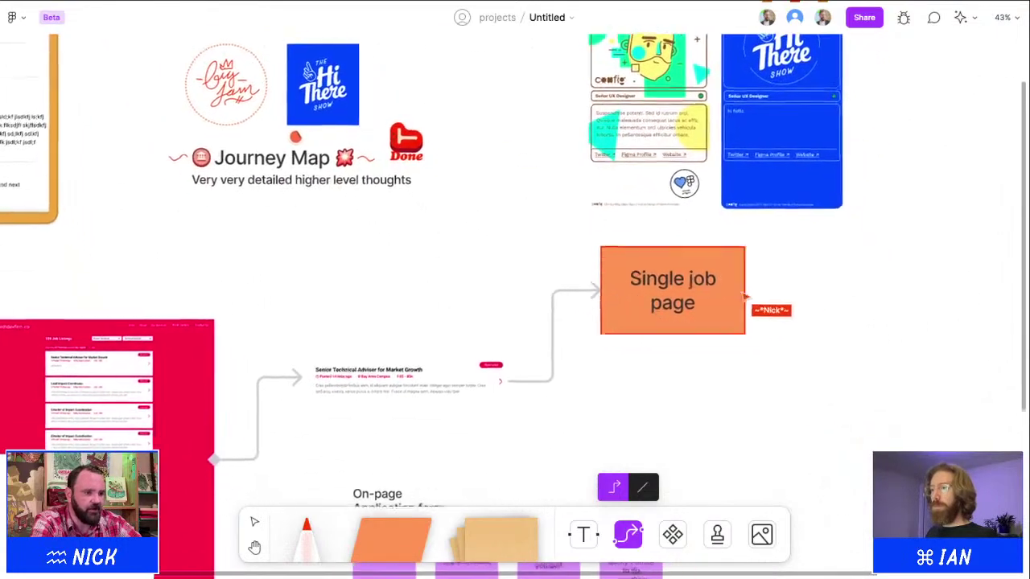
scroll(515, 290, "up", 1)
scroll(514, 290, "right", 3)
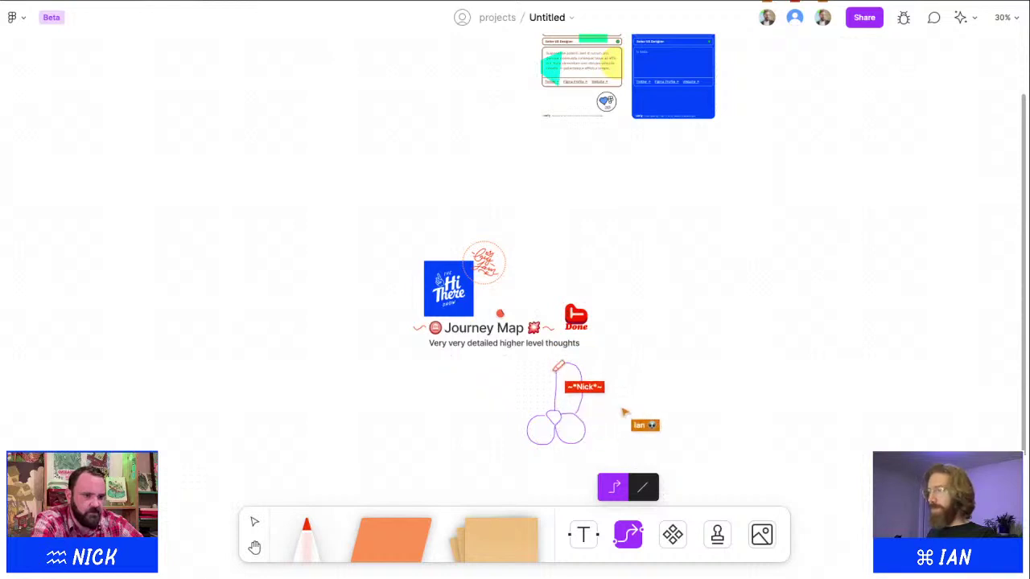
scroll(515, 322, "up", 5)
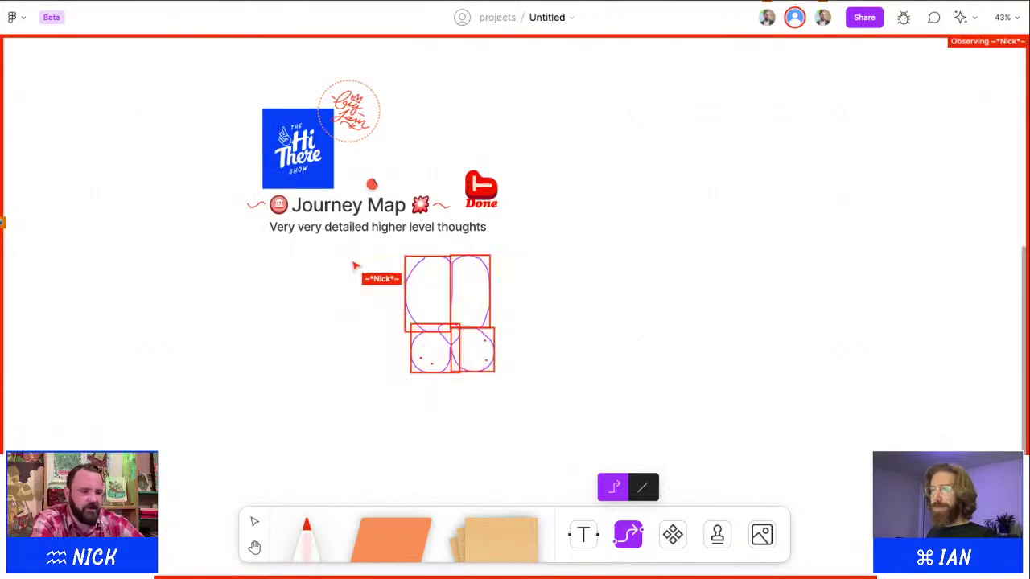
scroll(449, 362, "up", 5)
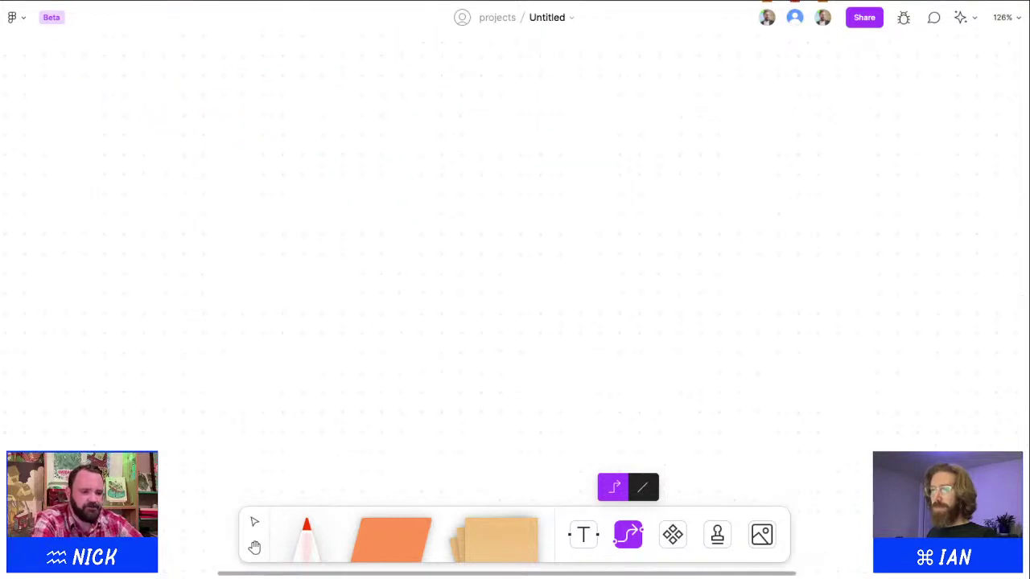
scroll(515, 241, "up", 5)
scroll(514, 241, "left", 2)
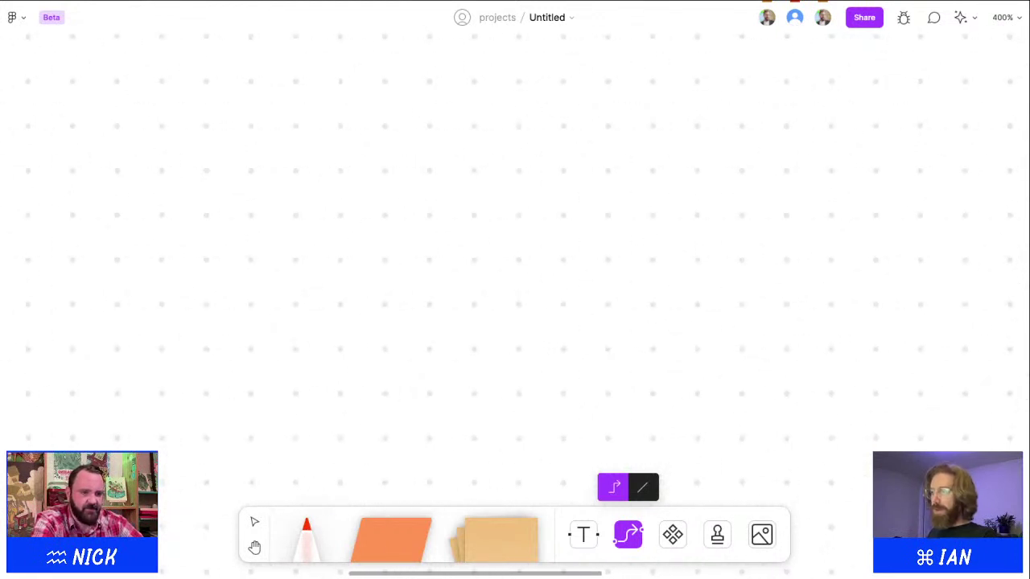
scroll(515, 242, "down", 2)
scroll(515, 241, "down", 10)
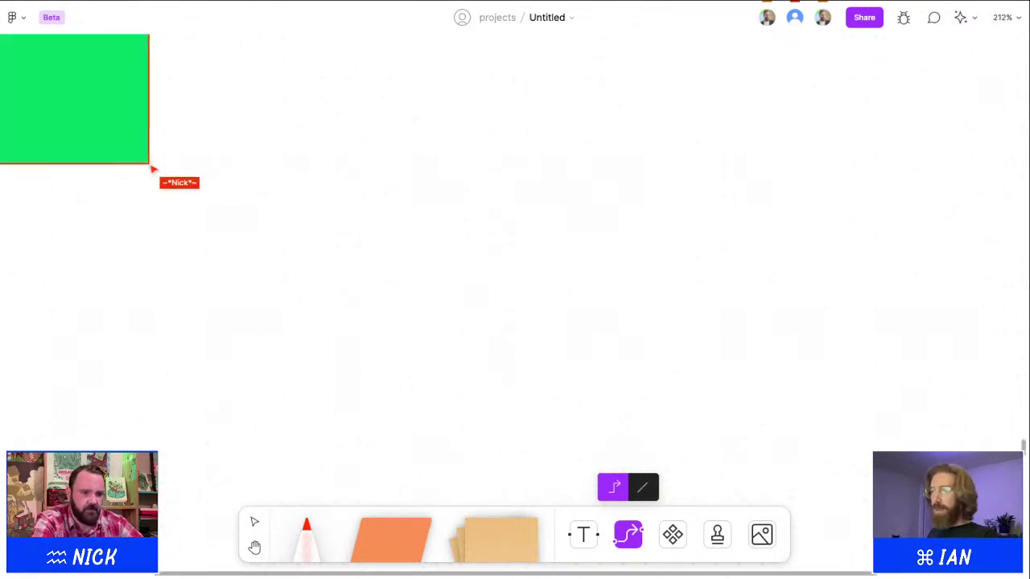
Step: Examine the Novelty Knife Store square and the connected orange squares beside the Journey Map heading
scroll(444, 256, "down", 8)
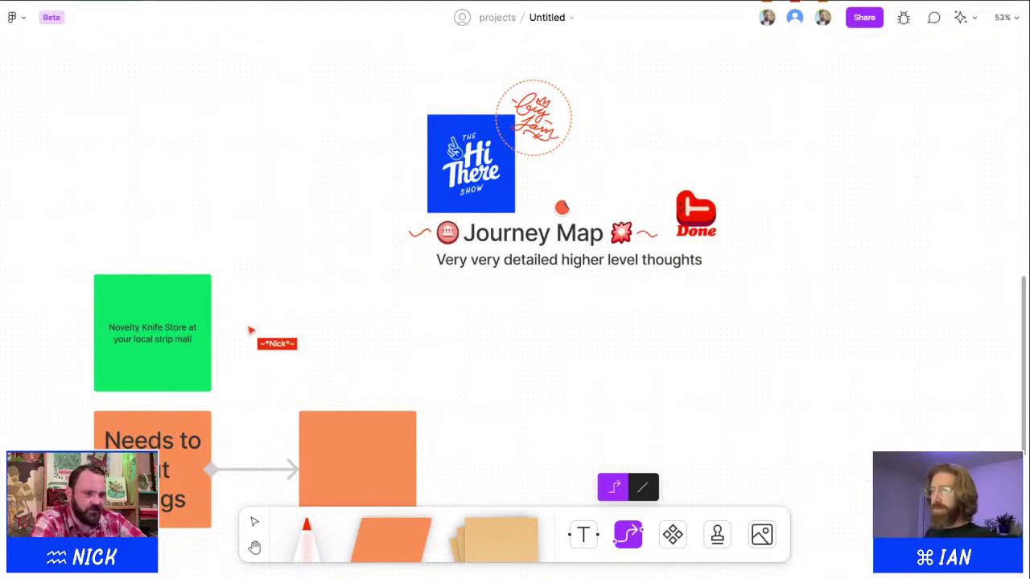
scroll(515, 289, "left", 2)
scroll(715, 342, "left", 2)
scroll(715, 342, "down", 1)
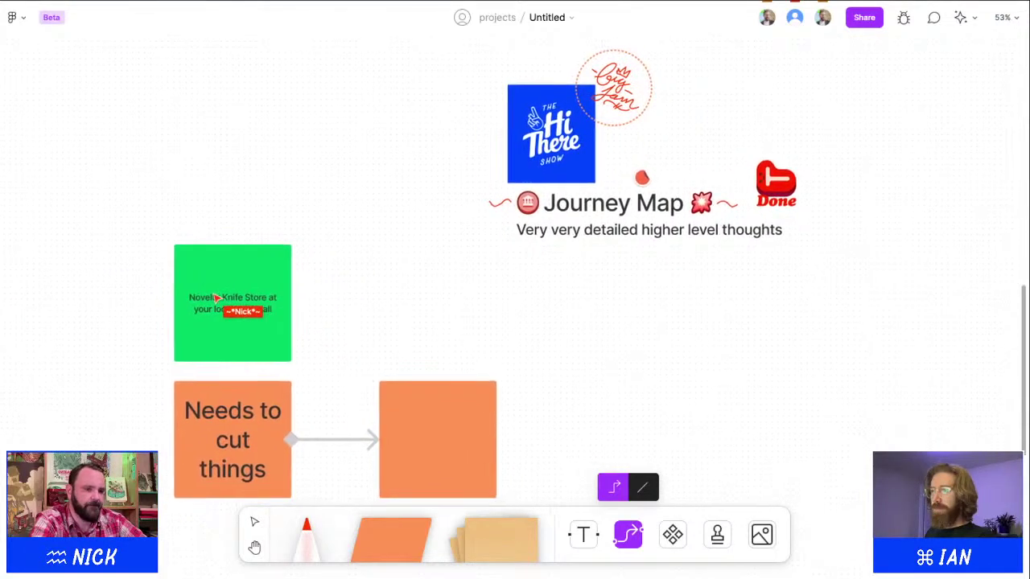
scroll(715, 342, "down", 4)
scroll(563, 322, "down", 1)
scroll(563, 322, "right", 1)
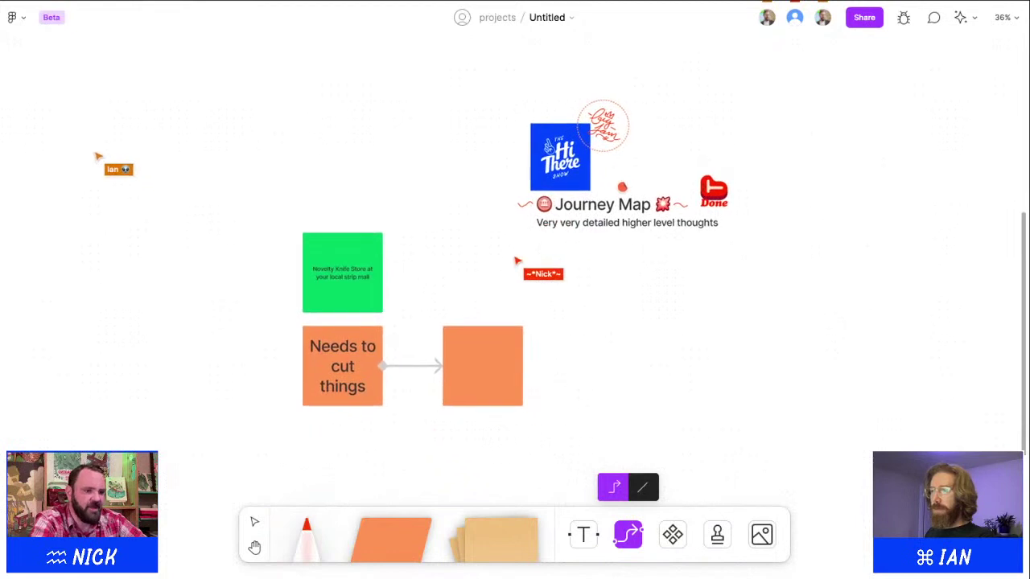
scroll(563, 322, "up", 4)
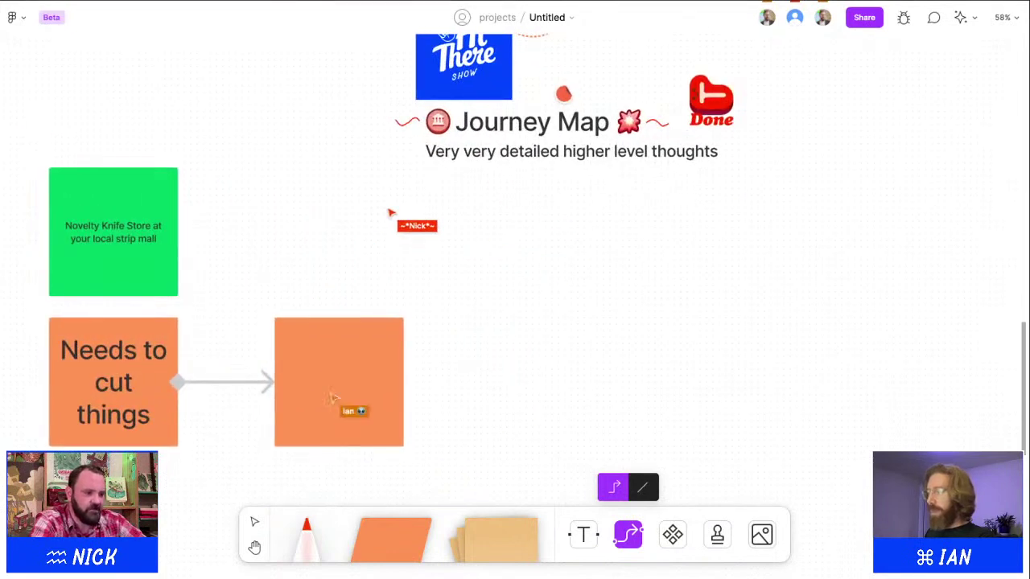
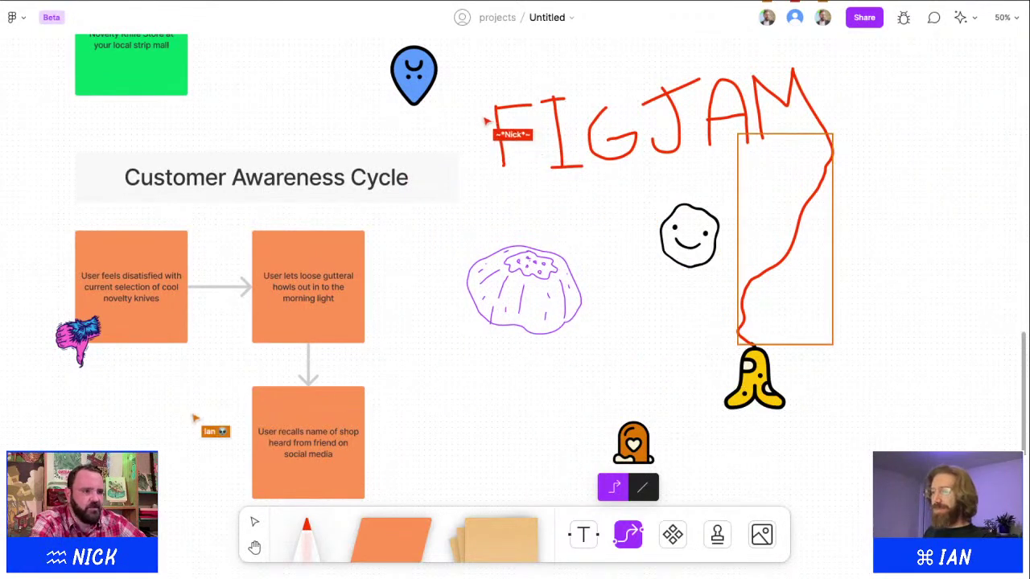
Step: Look over the Customer Awareness Cycle flow and the bee doodles beside it, and leave the Text tool for selection
scroll(606, 326, "down", 3)
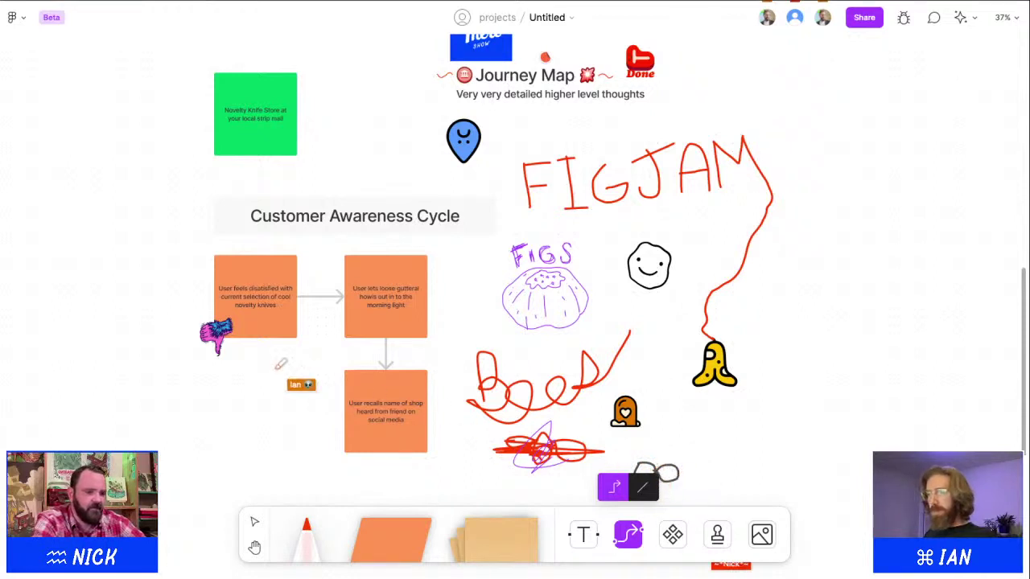
key("t")
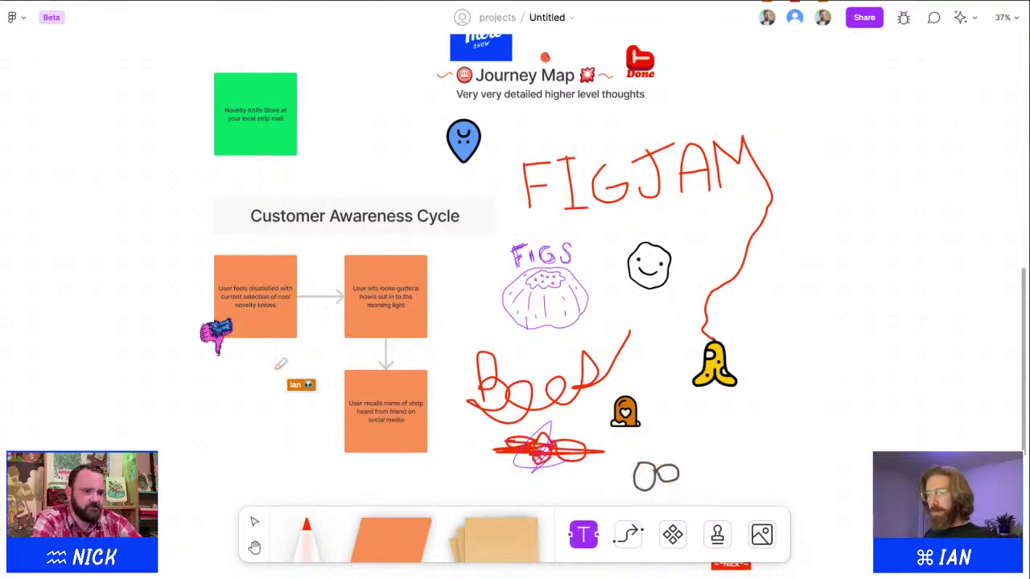
scroll(711, 562, "up", 5)
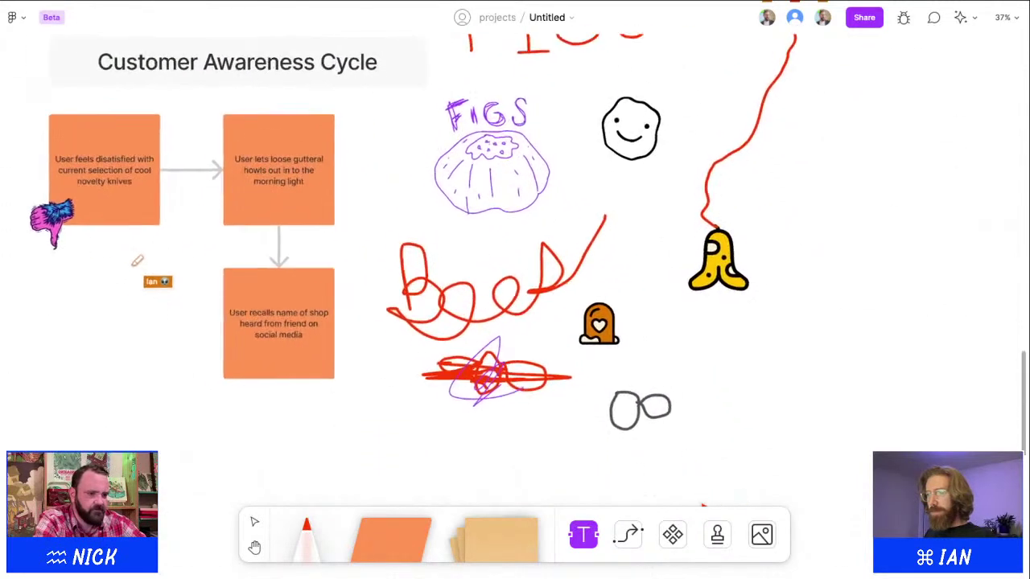
scroll(702, 506, "up", 3)
left_click(501, 374)
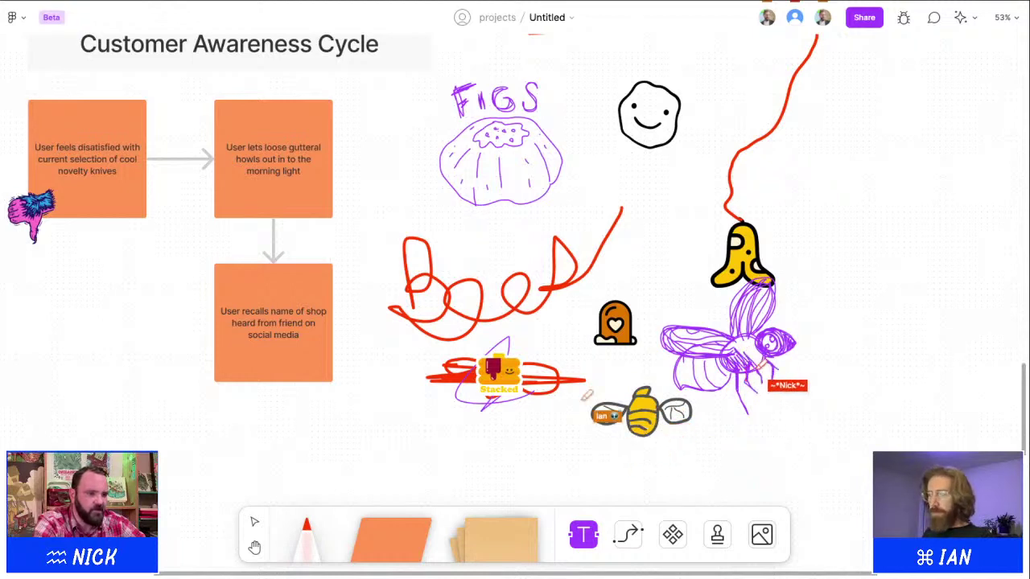
scroll(515, 241, "right", 1)
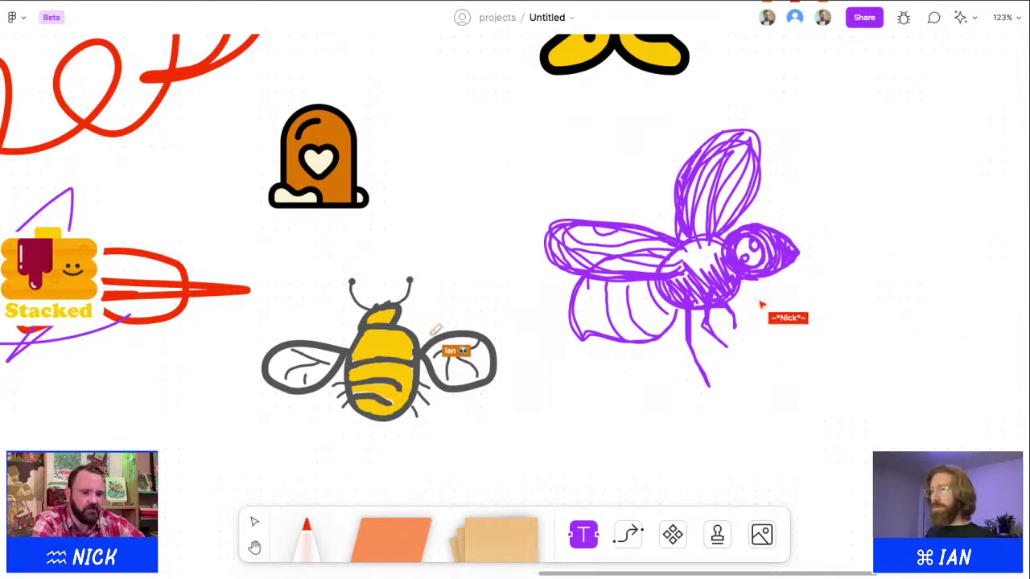
scroll(632, 390, "down", 5)
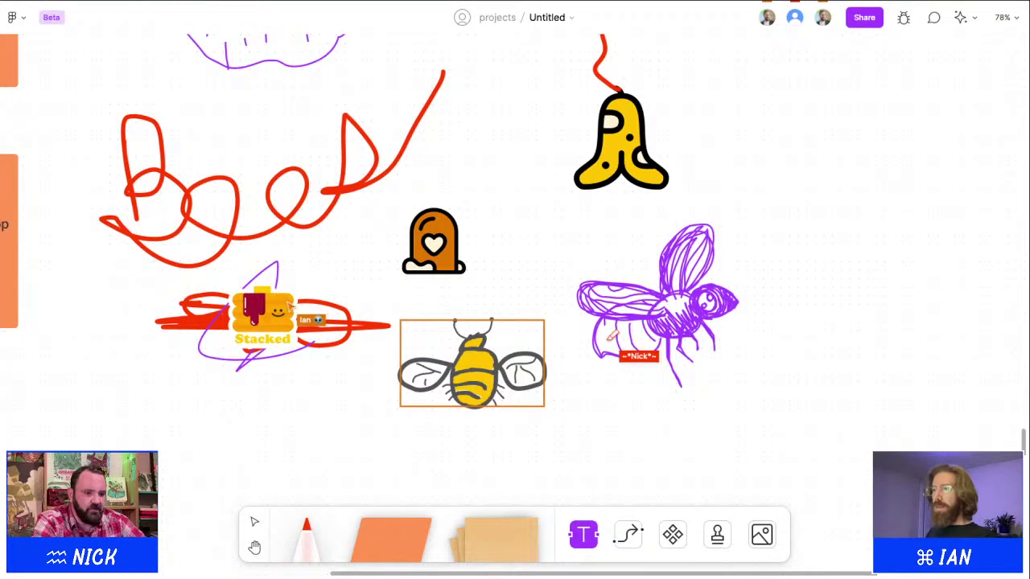
left_click(478, 407)
key("Escape")
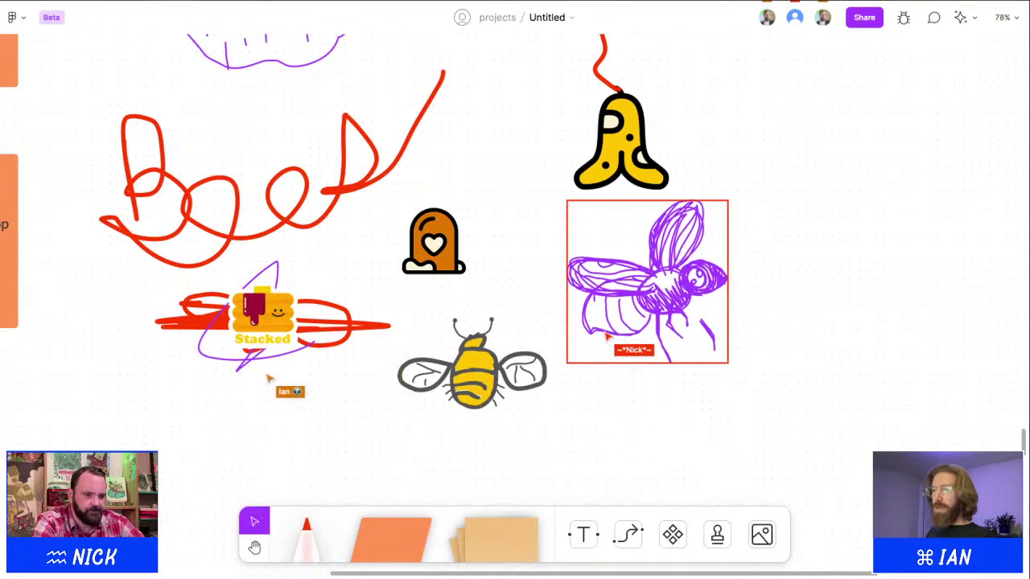
Step: Try moving yellow fill strokes off the yellow bee drawing, undo both moves, and clear the selection
scroll(440, 353, "up", 5)
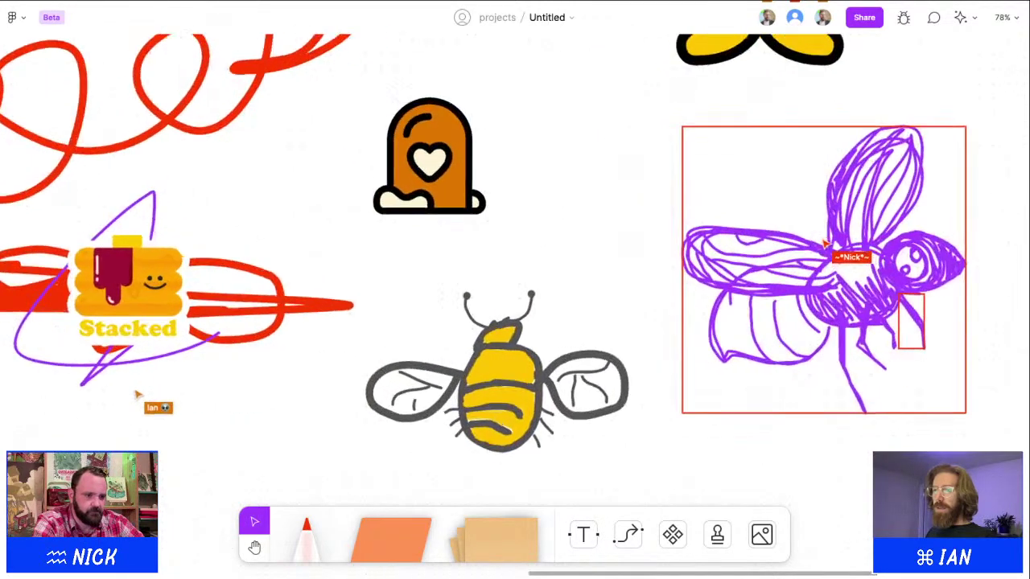
scroll(440, 353, "up", 2)
left_click(409, 408)
mouse_move(515, 401)
left_mouse_down()
mouse_move(551, 459)
mouse_move(502, 400)
mouse_move(538, 391)
mouse_move(592, 450)
left_mouse_up()
left_click(409, 409)
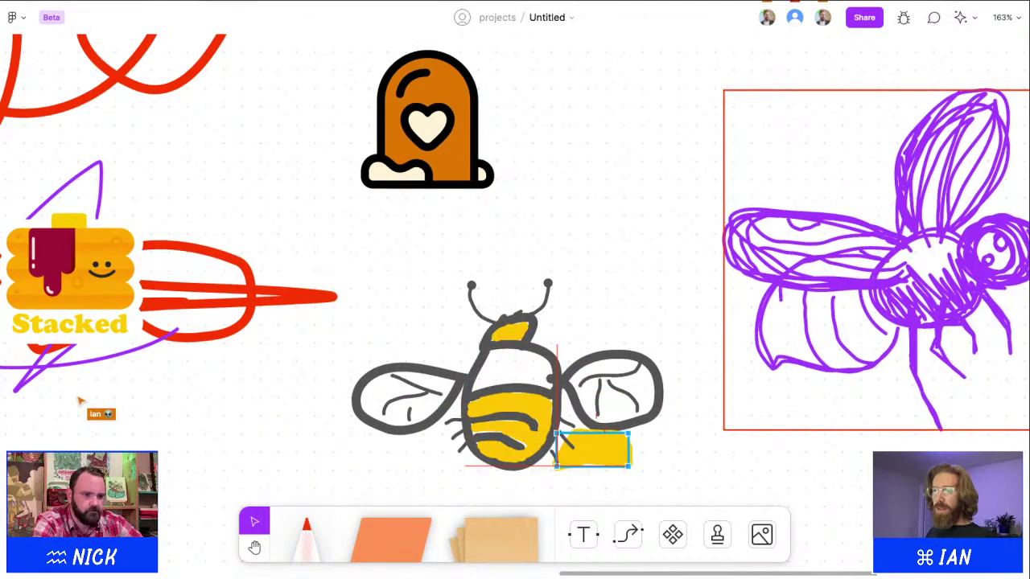
key("ctrl+z")
mouse_move(512, 331)
left_mouse_down()
mouse_move(540, 303)
mouse_move(576, 309)
left_mouse_up()
key("ctrl+z")
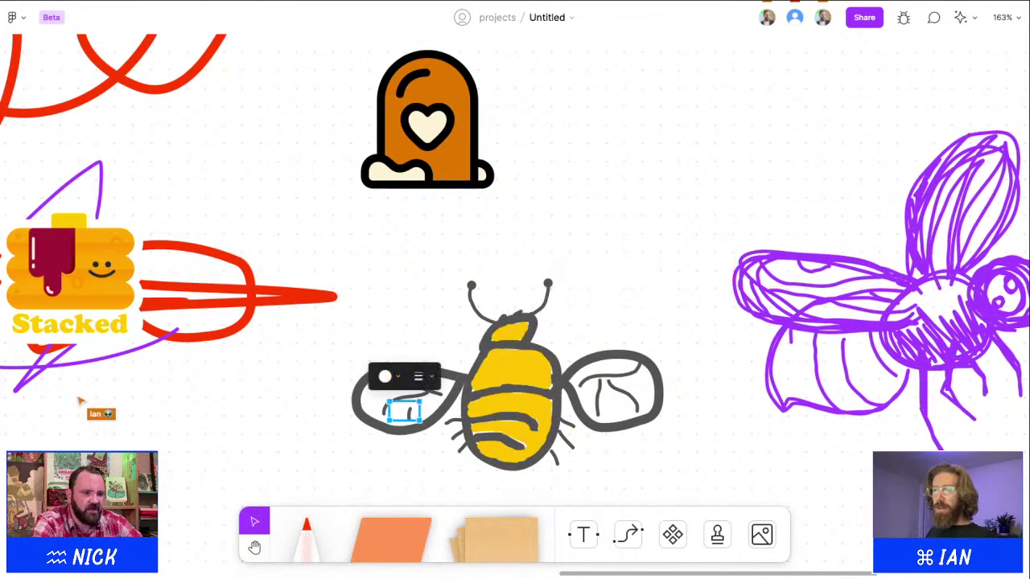
scroll(492, 378, "down", 4)
key("Escape")
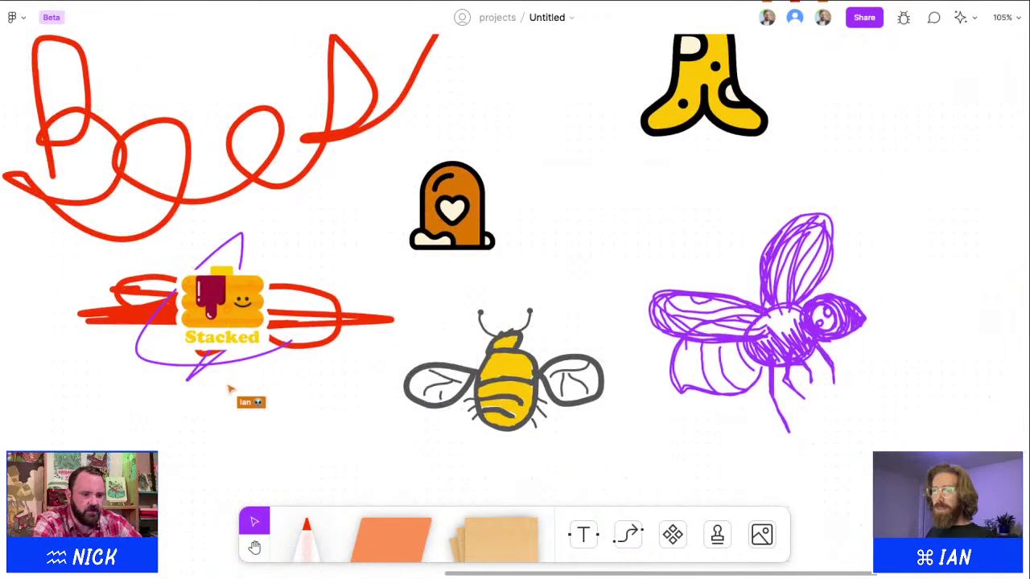
Step: Select all strokes of the yellow bee drawing, align them on their horizontal centers, and clear the selection
left_click(779, 330)
key("Escape")
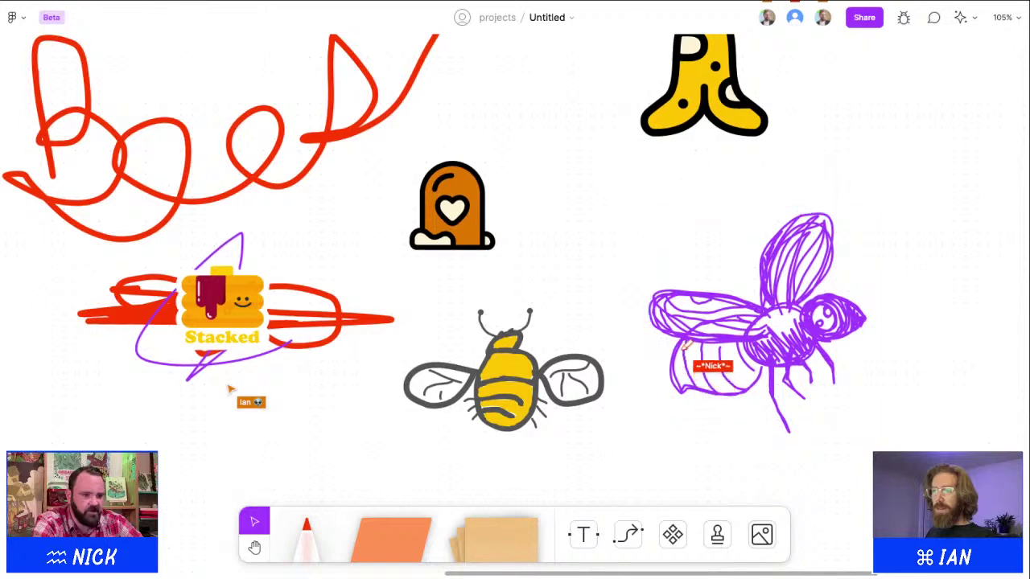
mouse_move(652, 475)
left_mouse_down()
mouse_move(501, 340)
mouse_move(437, 333)
mouse_move(404, 298)
left_mouse_up()
left_click_drag(602, 448, 400, 293)
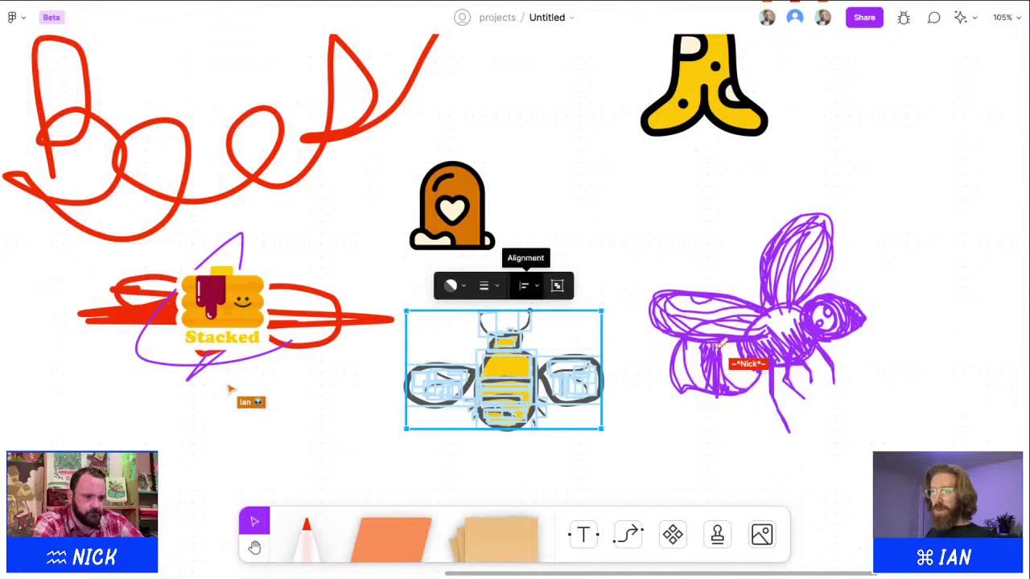
left_click(526, 285)
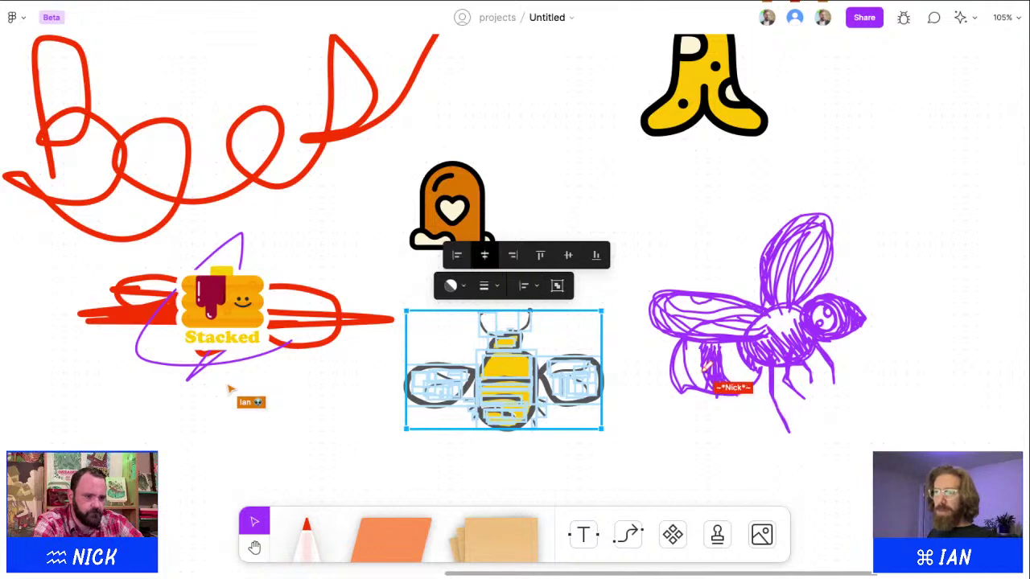
left_click(484, 255)
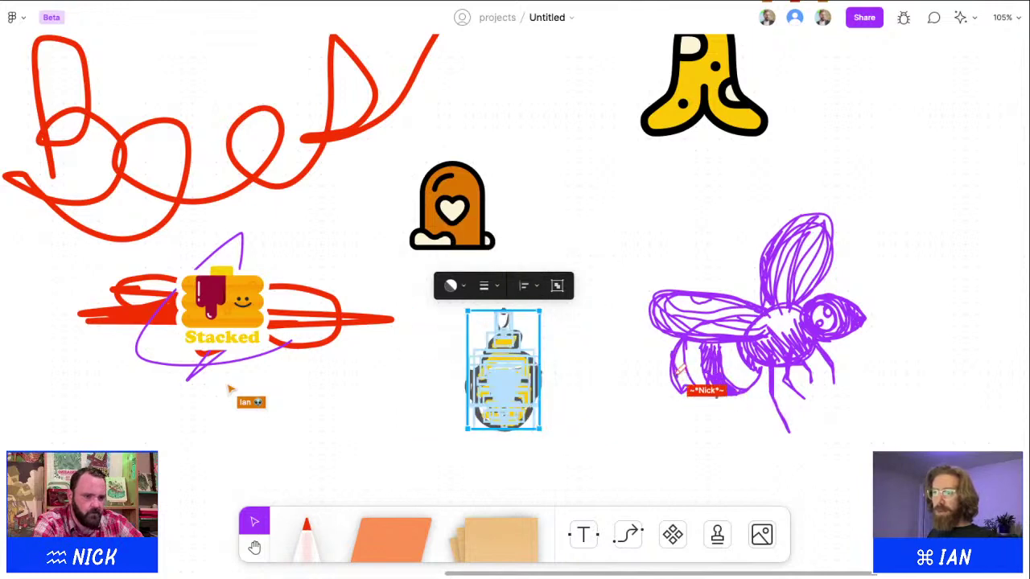
key("Escape")
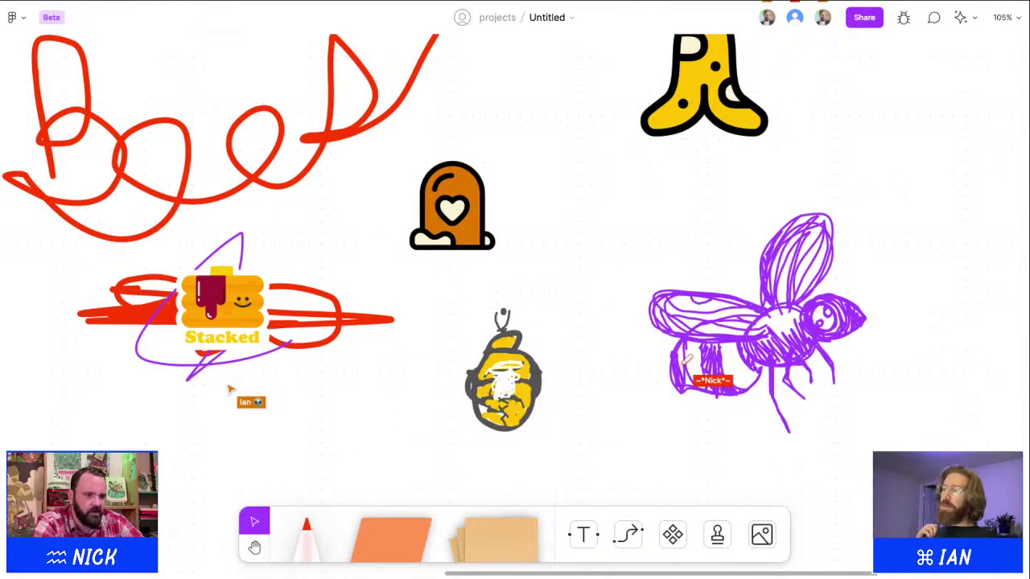
scroll(568, 361, "up", 5)
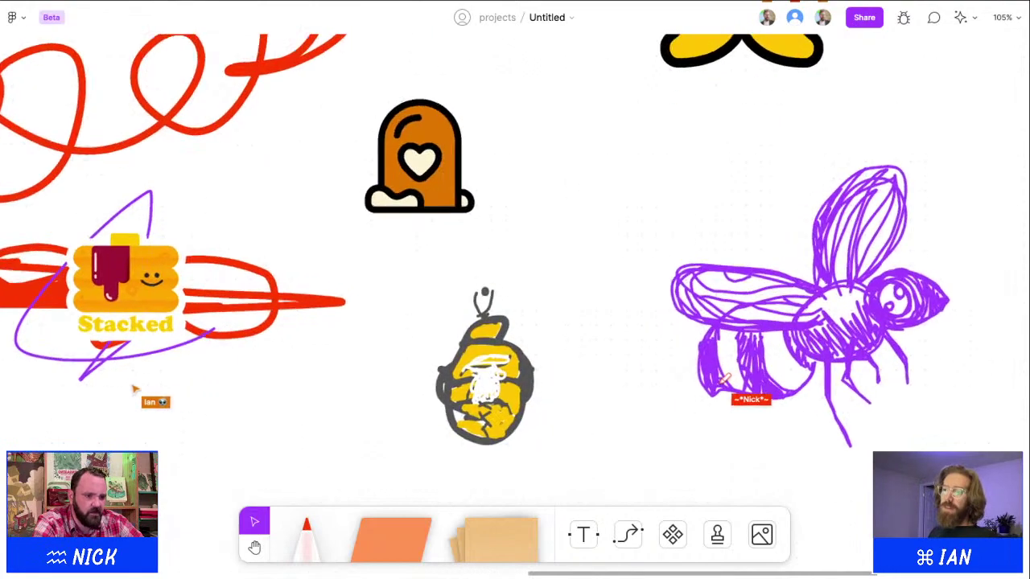
scroll(515, 259, "down", 2)
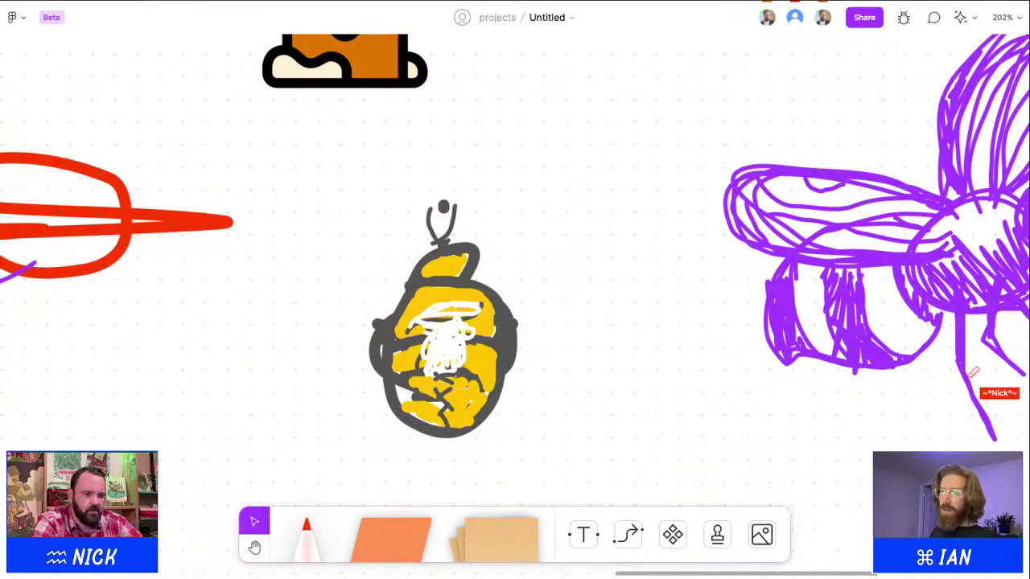
scroll(564, 371, "down", 2)
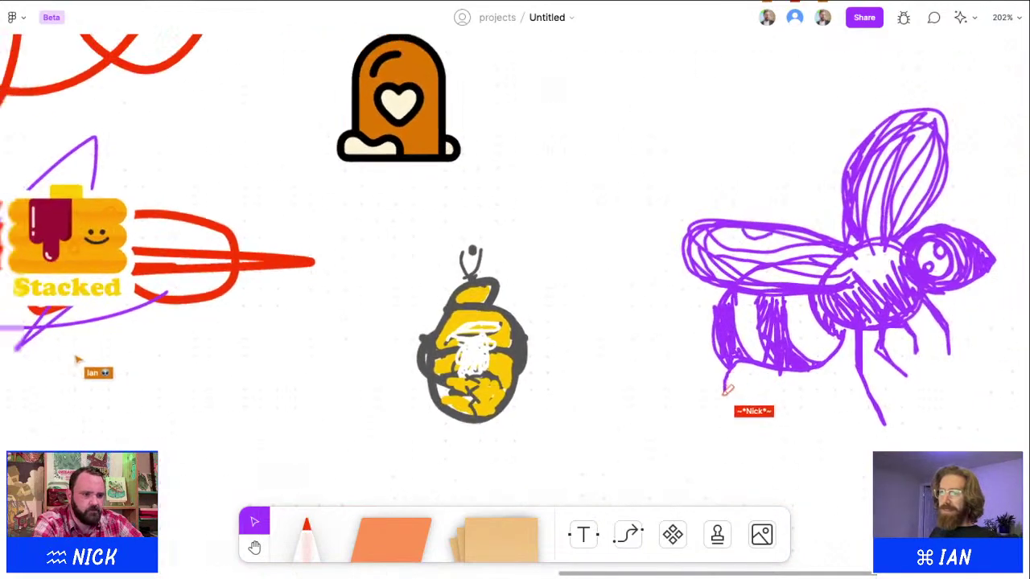
Step: Try aligning all strokes of the yellow bee drawing to their top edges, and undo the alignment
scroll(555, 382, "down", 3)
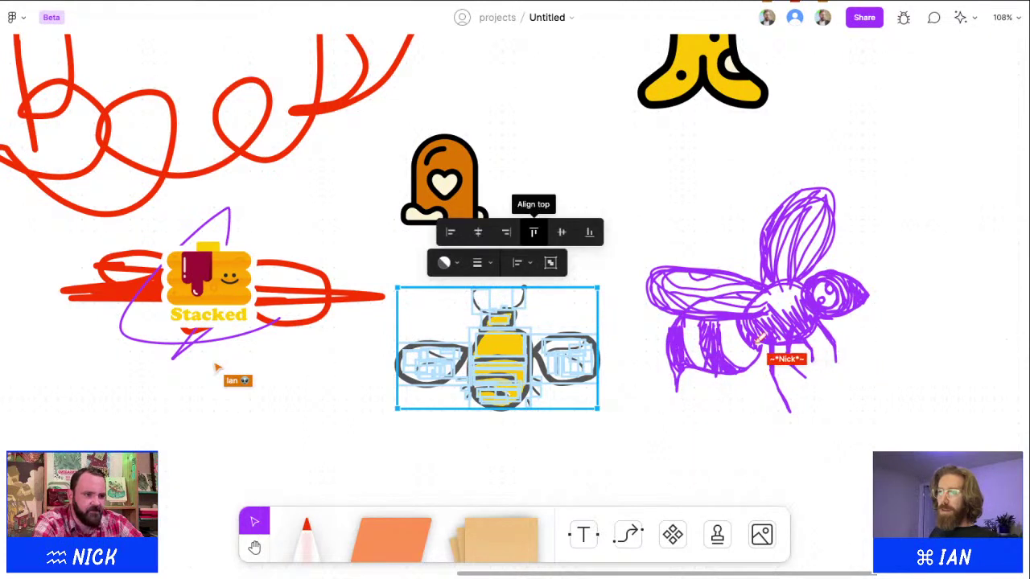
left_click(534, 231)
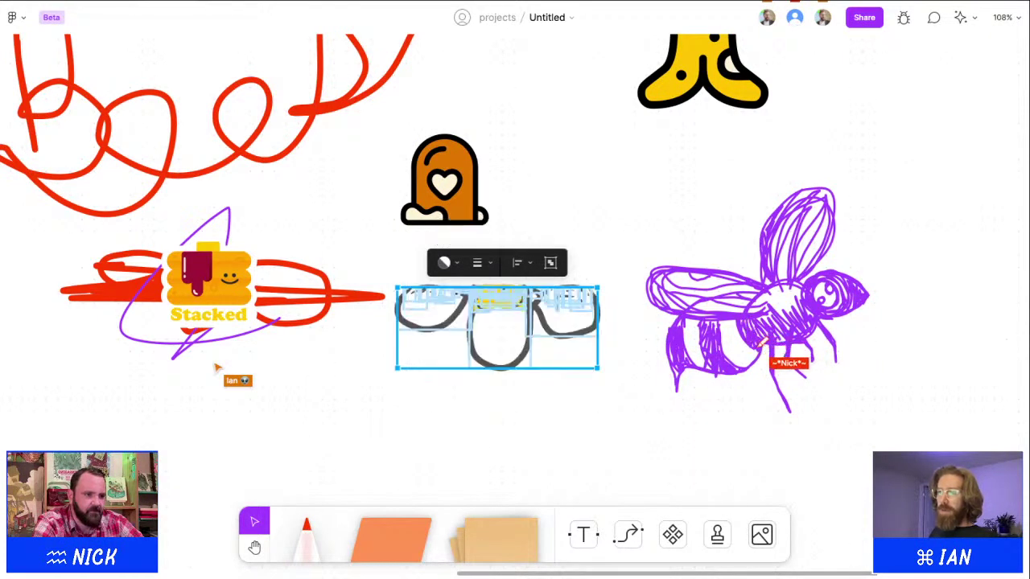
key("Escape")
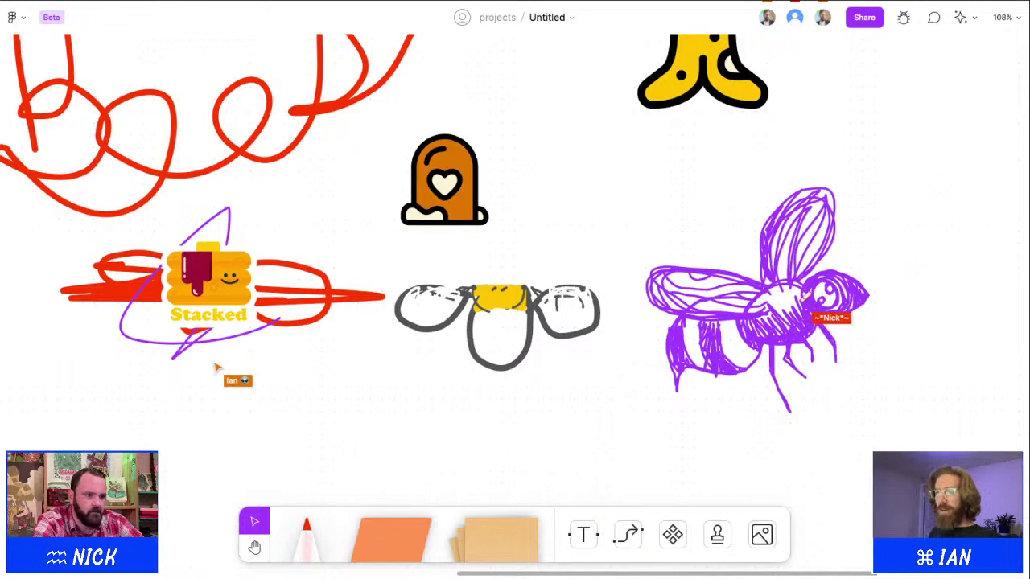
key("super+z")
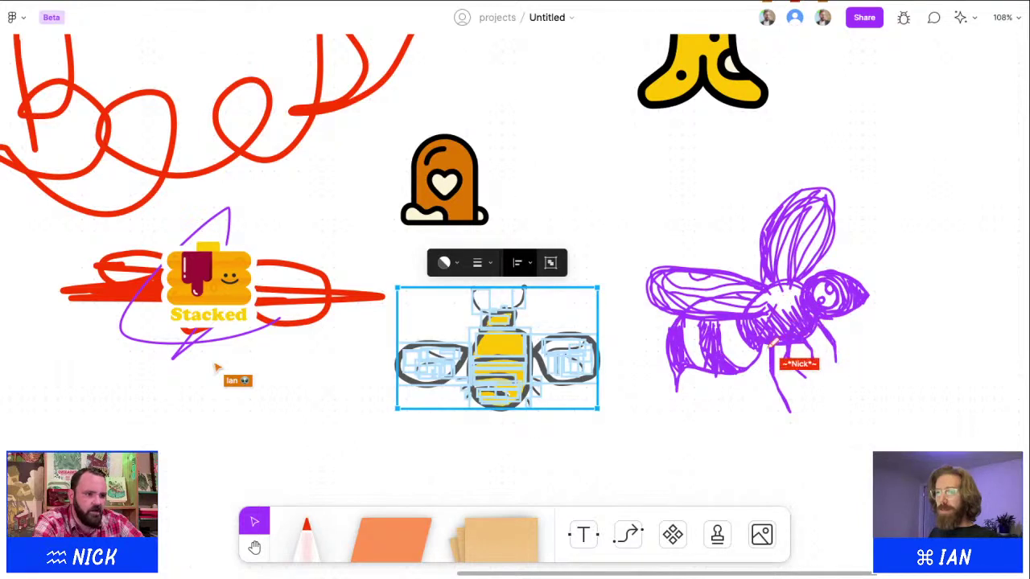
Step: Group the yellow bee's strokes and move the grouped bee into the open space above the green squares
scroll(530, 338, "down", 5)
scroll(529, 337, "up", 3)
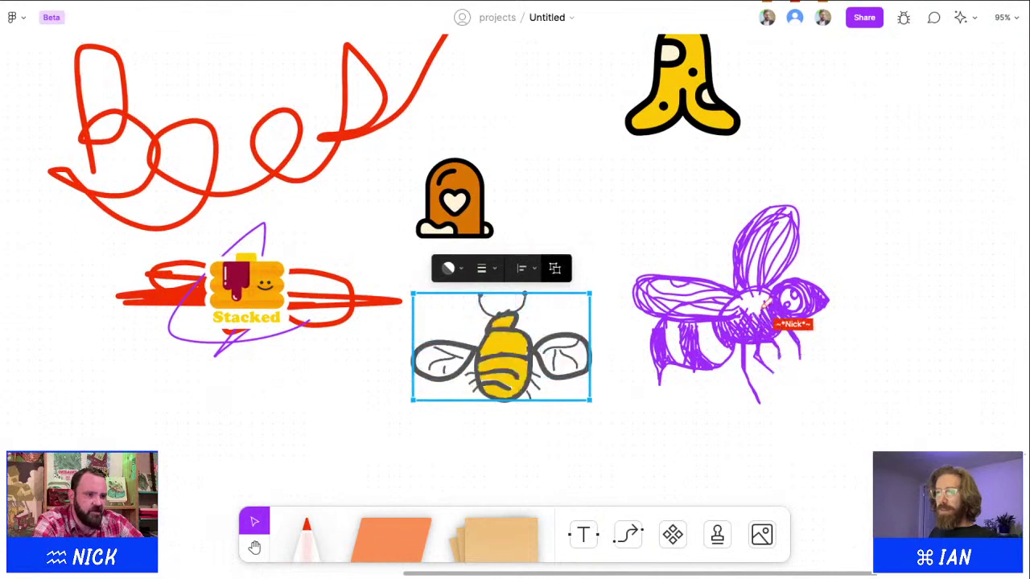
mouse_move(501, 346)
left_mouse_down()
mouse_move(510, 318)
mouse_move(502, 421)
mouse_move(475, 367)
mouse_move(823, 242)
mouse_move(725, 360)
mouse_move(532, 369)
left_mouse_up()
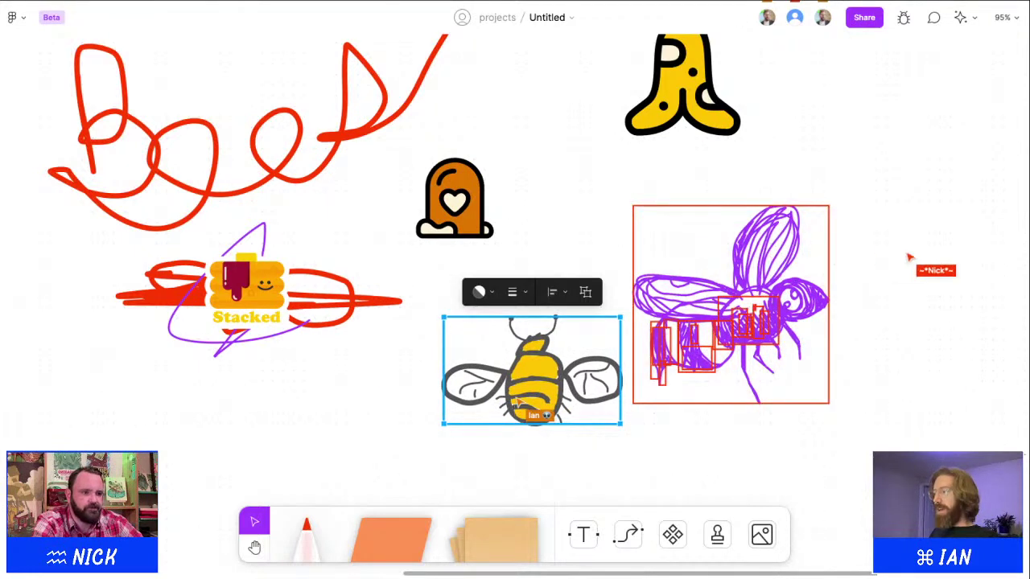
left_click_drag(482, 439, 518, 420)
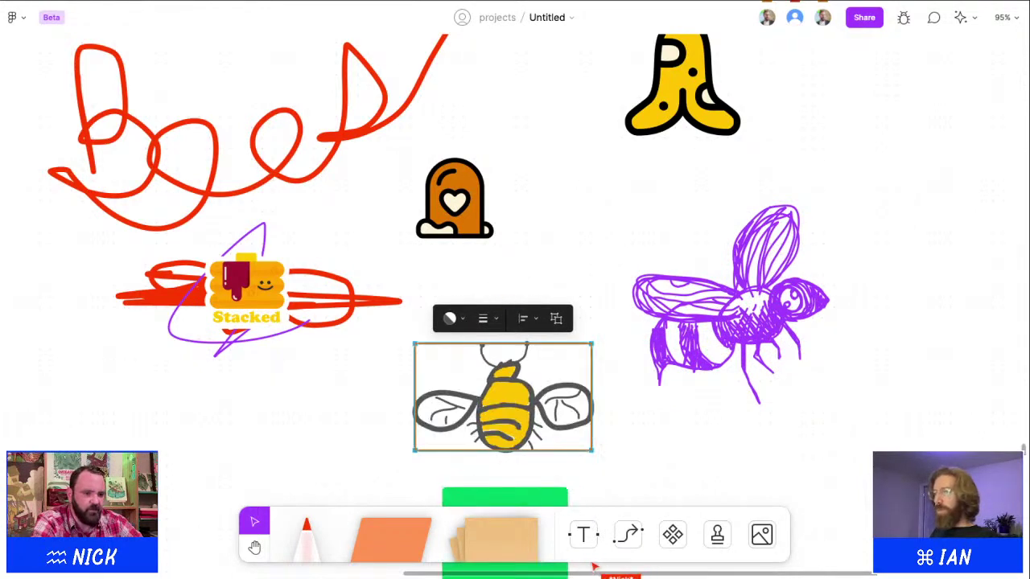
scroll(781, 450, "down", 5)
scroll(780, 450, "up", 2)
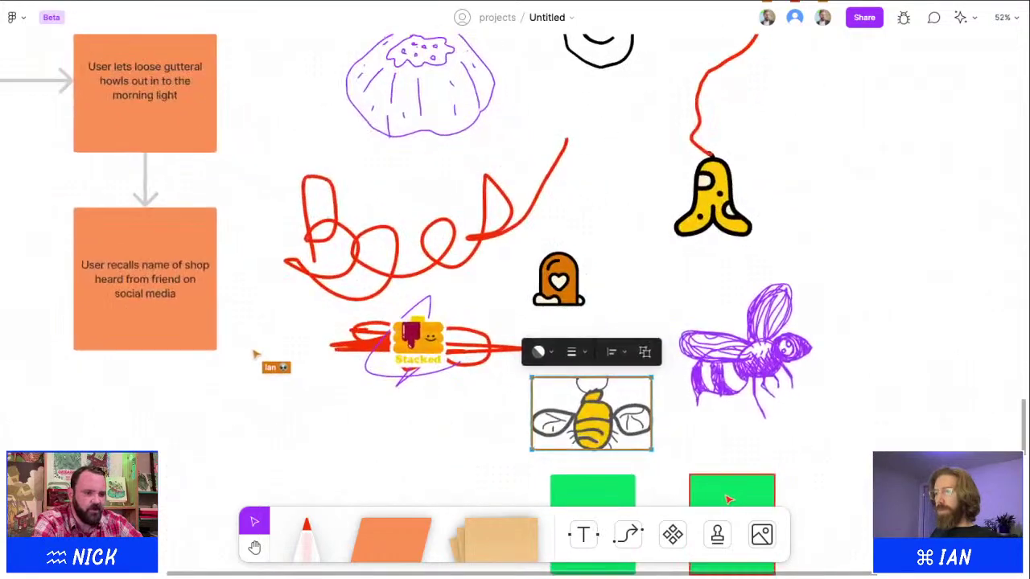
Step: Examine the yellow bee copies below the Customer Awareness Cycle flow, briefly selecting the lower one and clearing the selection
scroll(781, 451, "right", 2)
scroll(781, 451, "down", 1)
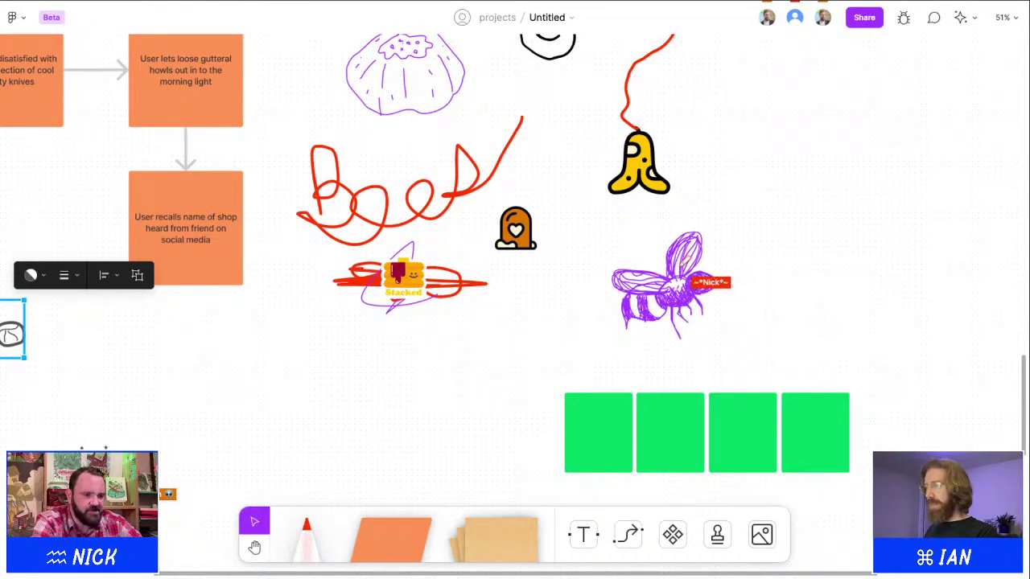
left_click(93, 476)
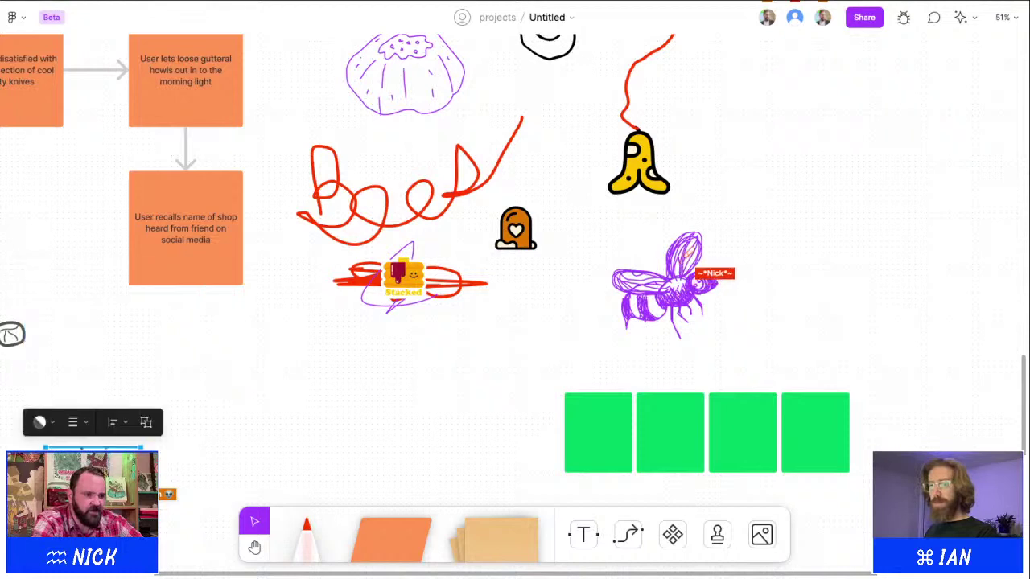
key("Escape")
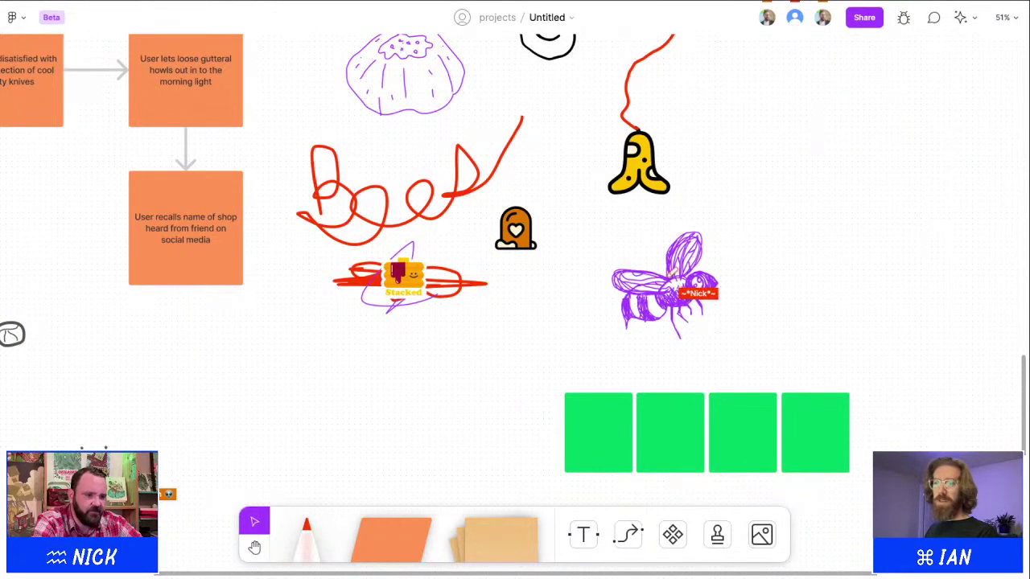
scroll(515, 289, "up", 1)
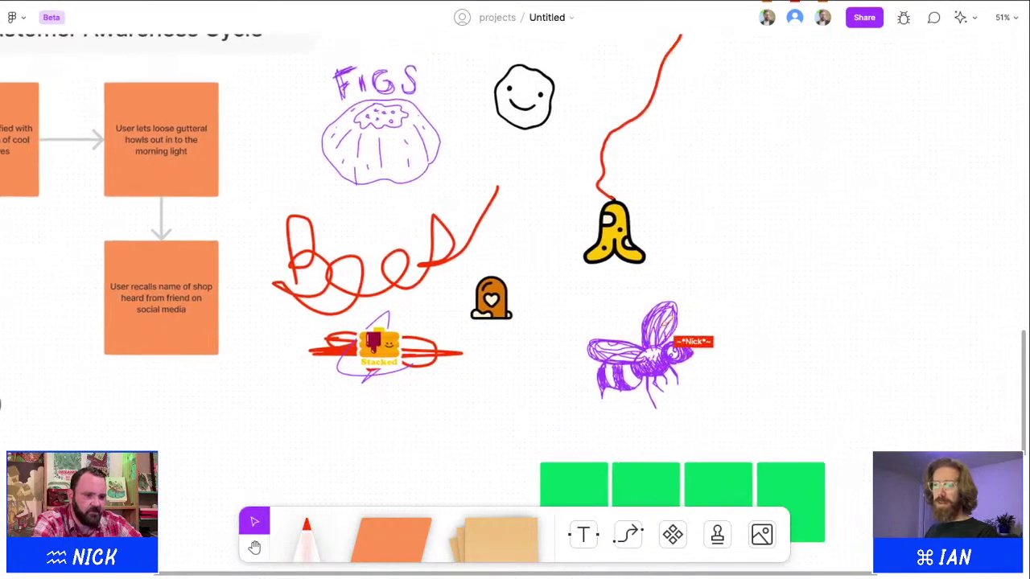
scroll(515, 289, "left", 2)
scroll(515, 289, "down", 1)
scroll(515, 289, "left", 2)
scroll(515, 289, "up", 4)
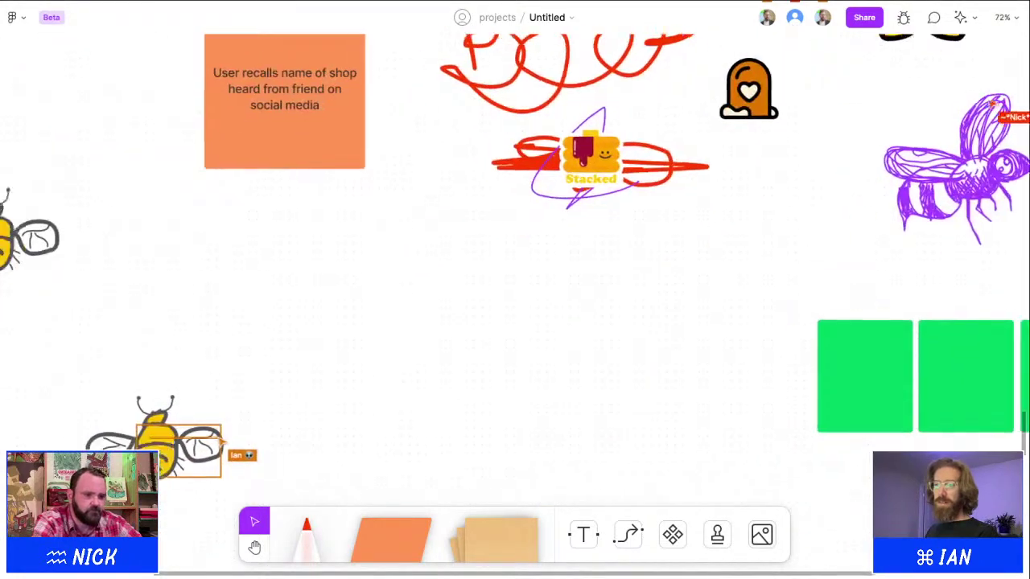
scroll(483, 338, "up", 8)
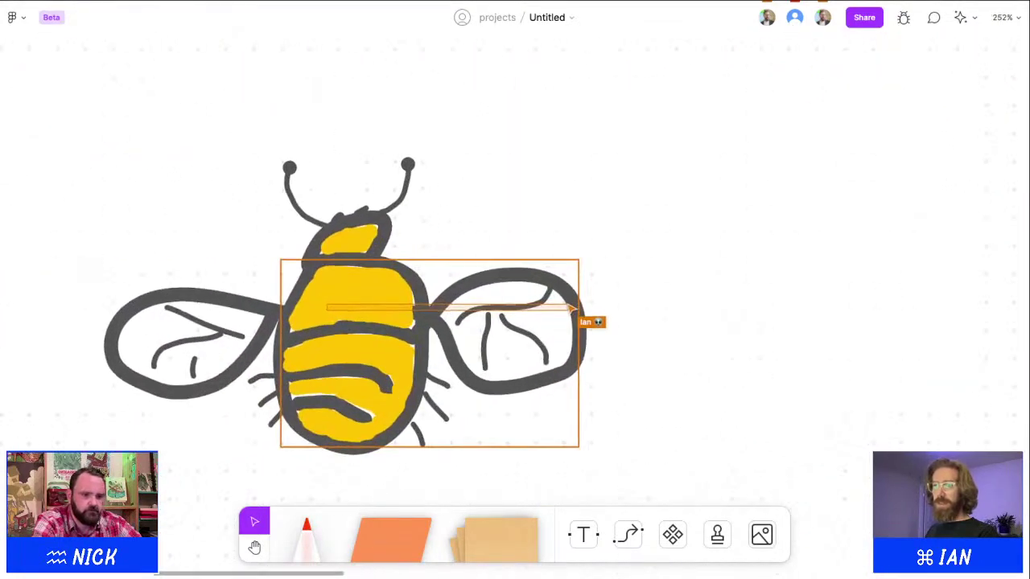
scroll(515, 290, "down", 10)
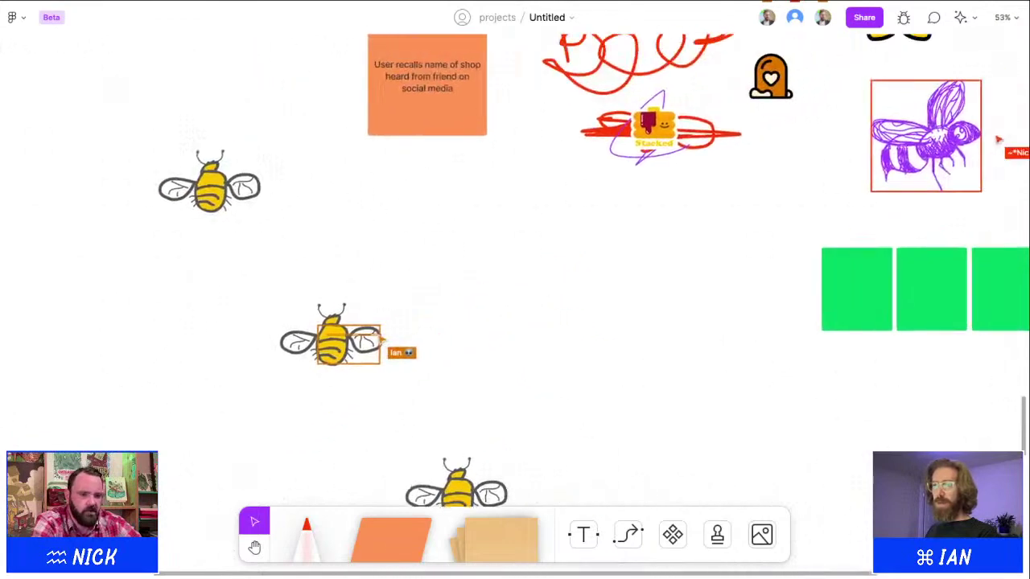
scroll(515, 290, "down", 5)
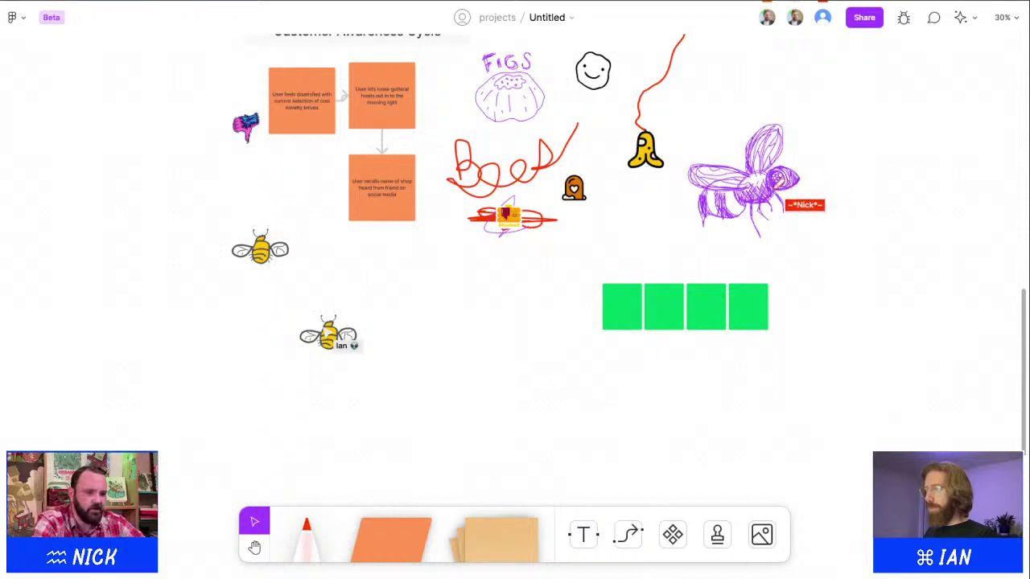
Step: Locate the two yellow bees below the Customer Awareness Cycle flow and select the lower one
scroll(515, 241, "up", 2)
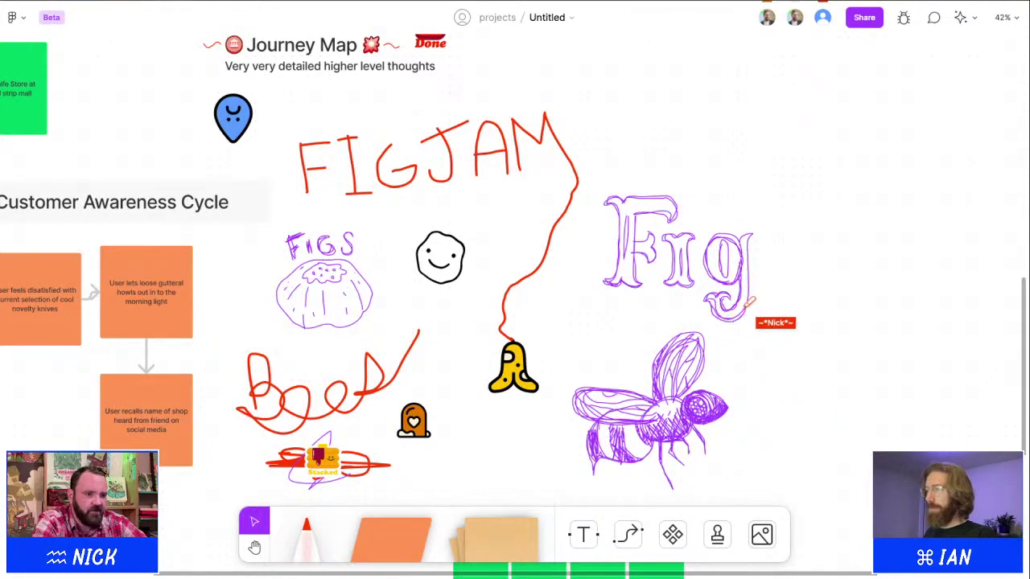
scroll(515, 290, "left", 10)
scroll(515, 289, "down", 3)
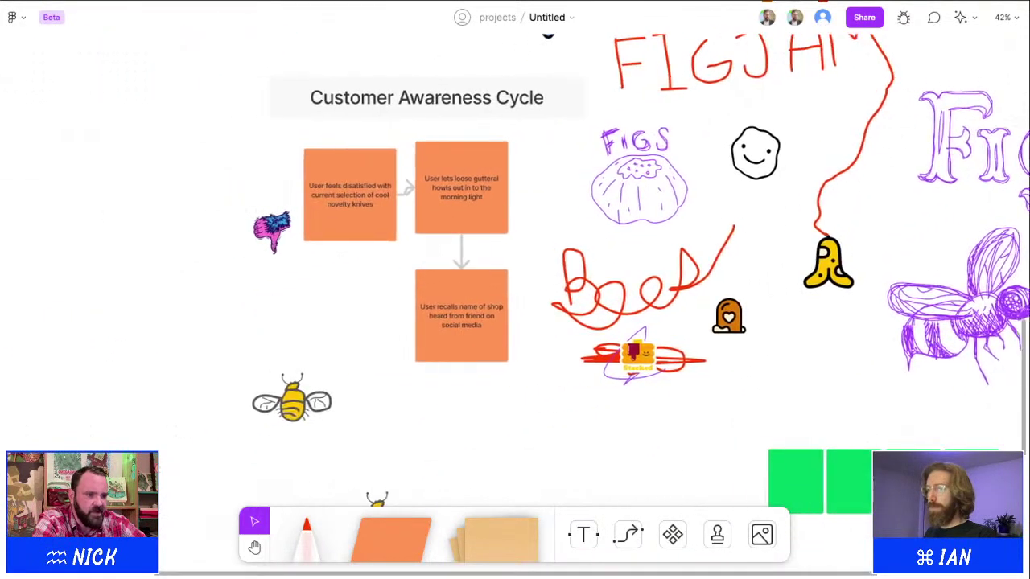
scroll(515, 290, "down", 4)
scroll(515, 290, "left", 2)
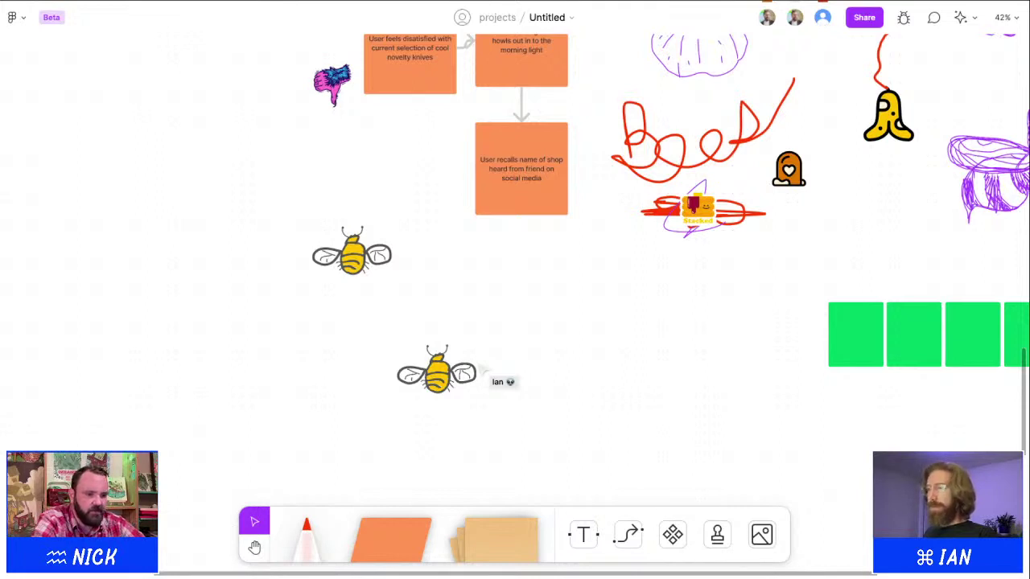
scroll(515, 241, "down", 3)
left_click(437, 199)
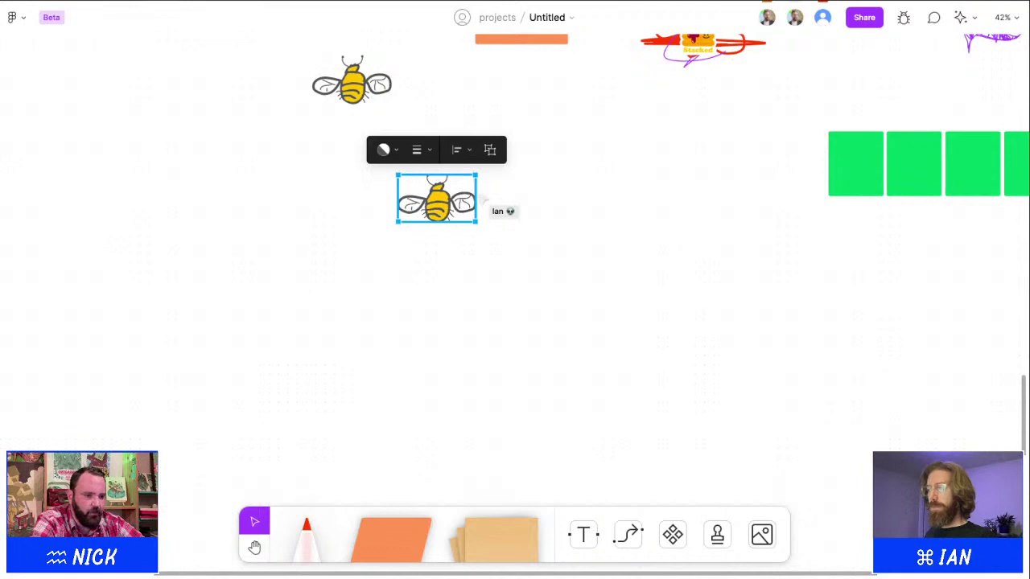
Step: Look over the green squares, the purple Fig lettering and the doodles beside the Customer Awareness Cycle flow
scroll(515, 290, "up", 3)
scroll(515, 290, "right", 3)
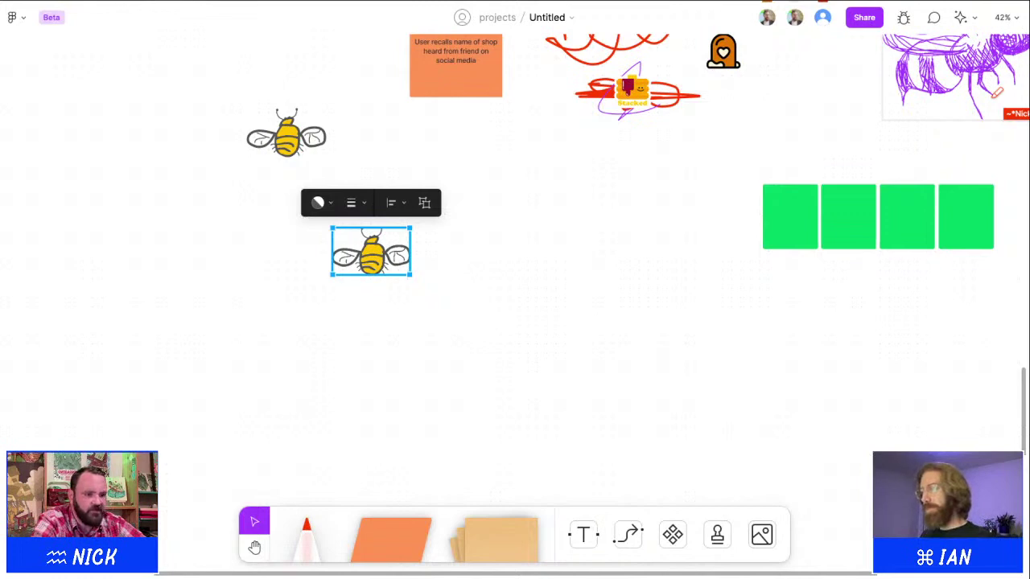
scroll(515, 241, "right", 2)
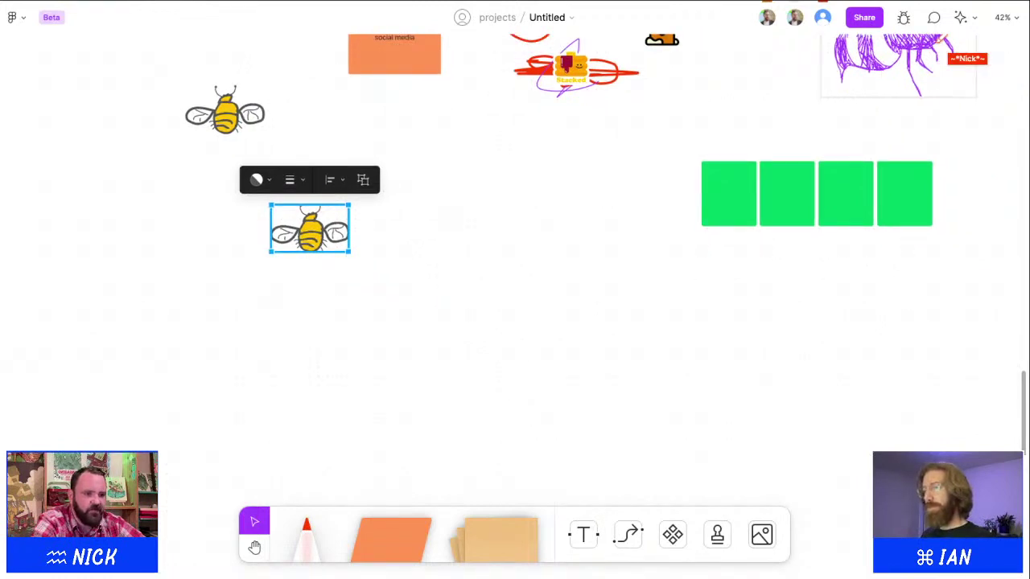
scroll(515, 241, "right", 15)
scroll(515, 241, "up", 7)
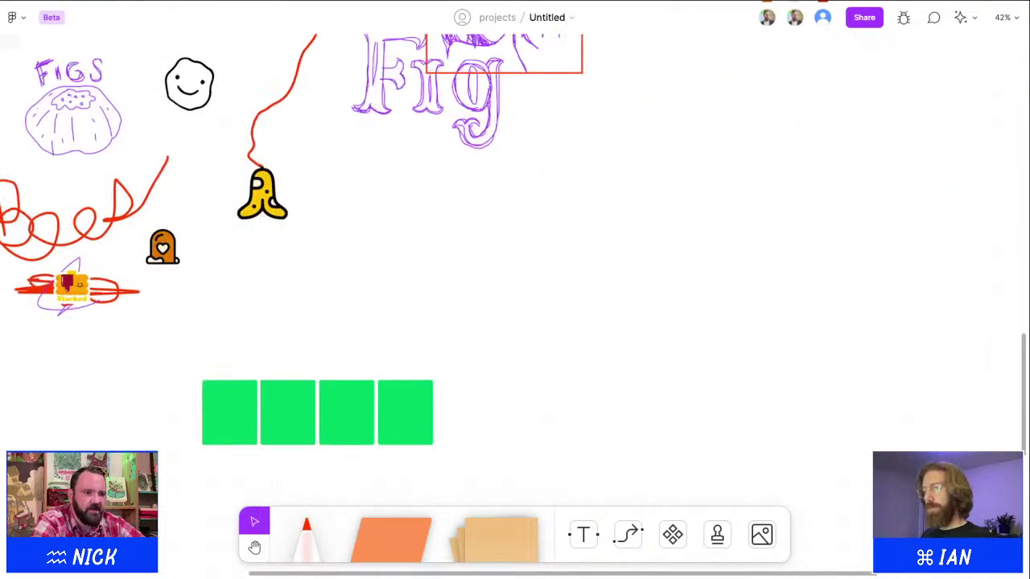
scroll(515, 242, "left", 11)
scroll(515, 241, "up", 1)
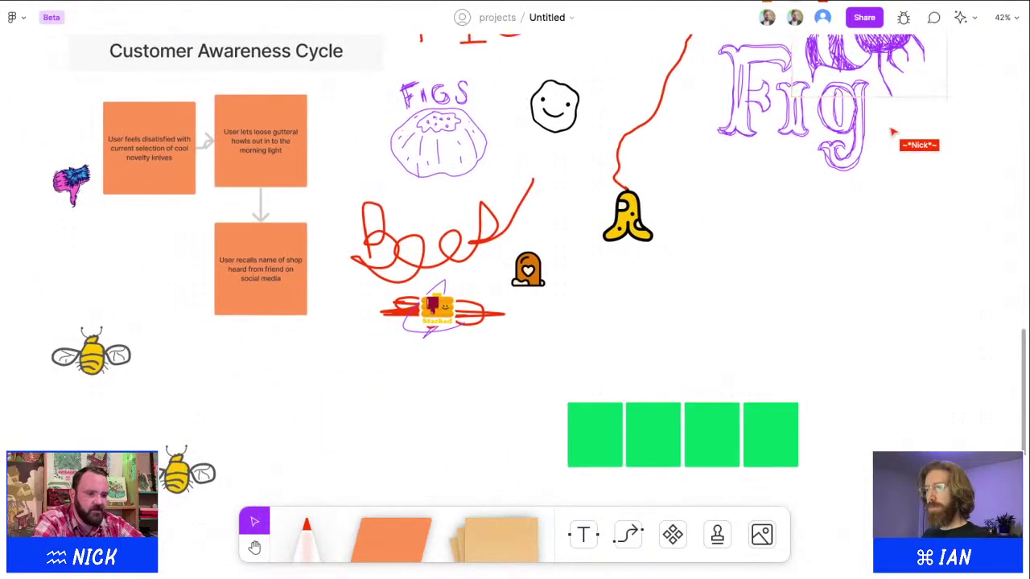
scroll(515, 241, "left", 1)
scroll(515, 241, "up", 1)
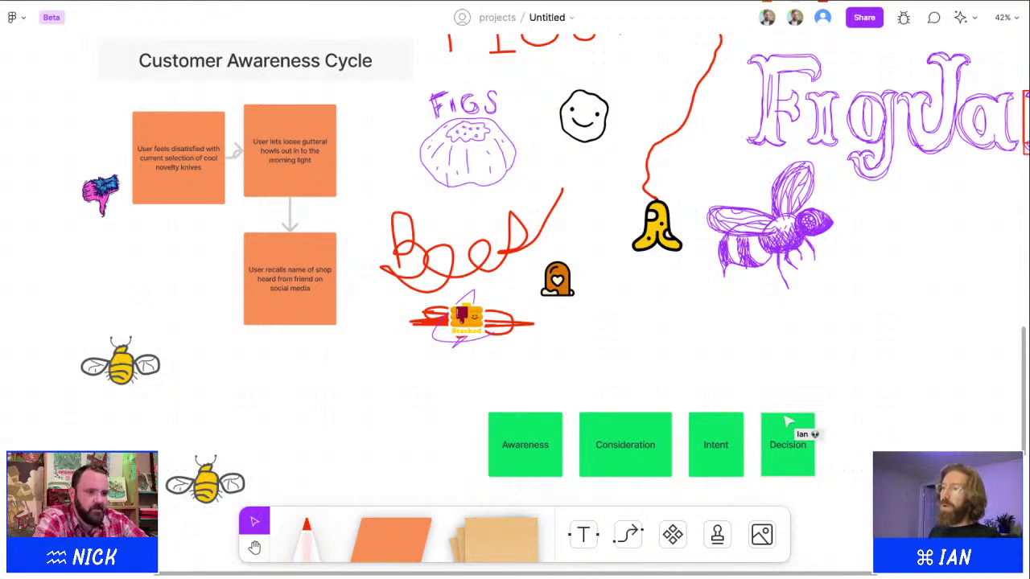
Step: Examine the Awareness, Consideration, Intent and Decision squares and the purple Fig Jam lettering around the bee sketch
scroll(892, 449, "right", 1)
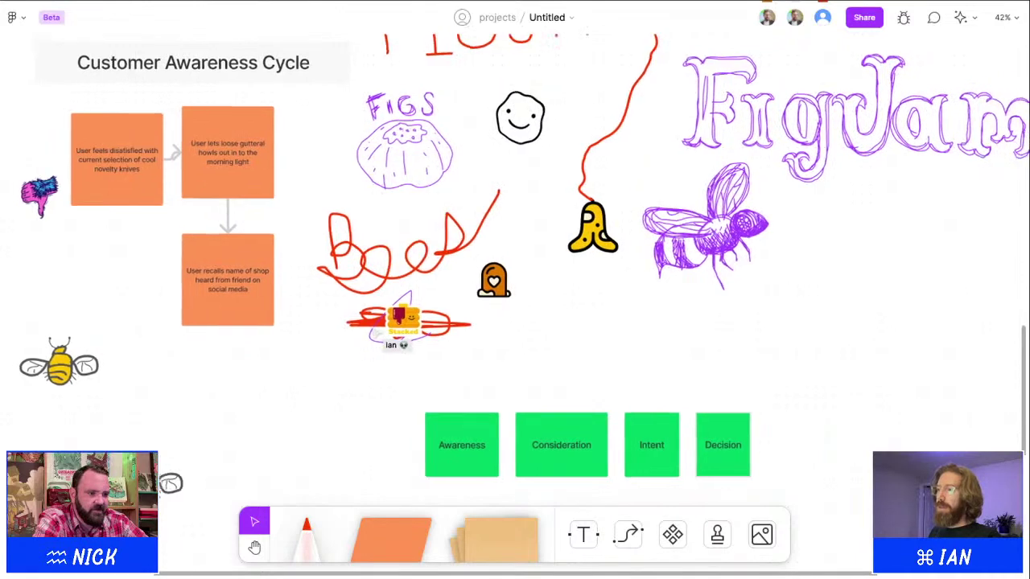
scroll(892, 449, "down", 3)
scroll(891, 449, "right", 1)
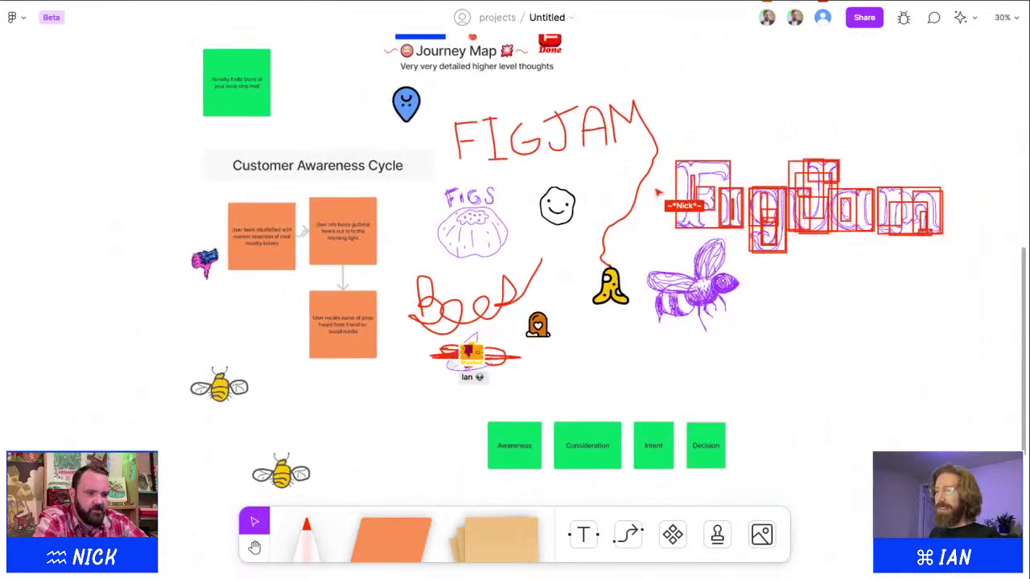
scroll(829, 322, "up", 2)
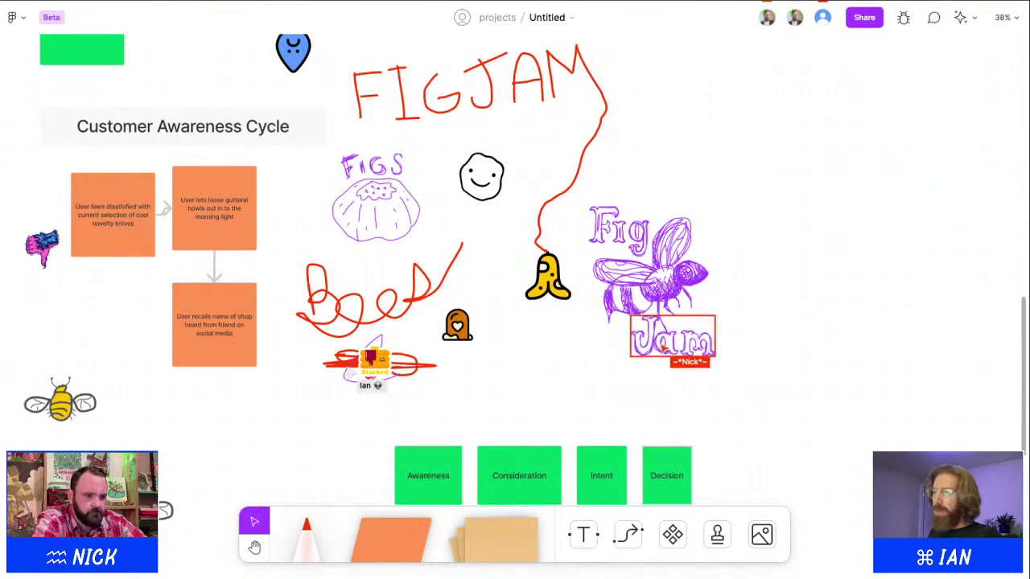
scroll(551, 278, "up", 3)
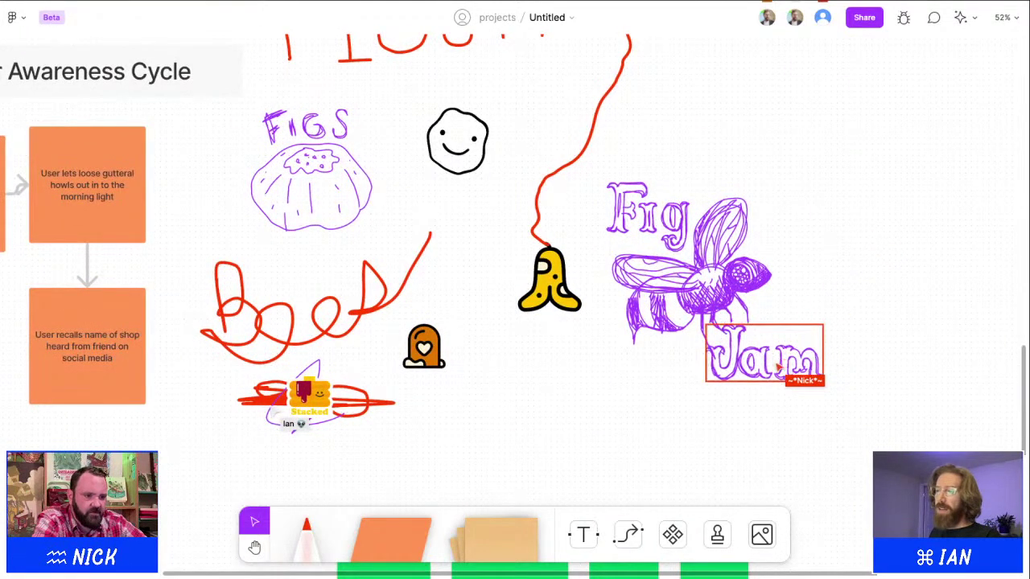
scroll(869, 242, "down", 4)
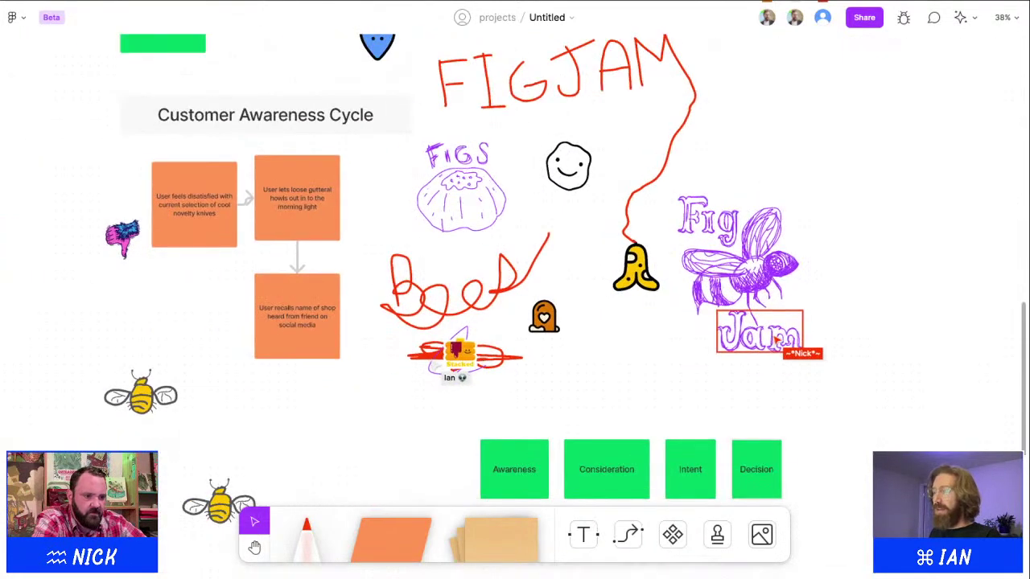
scroll(858, 242, "up", 2)
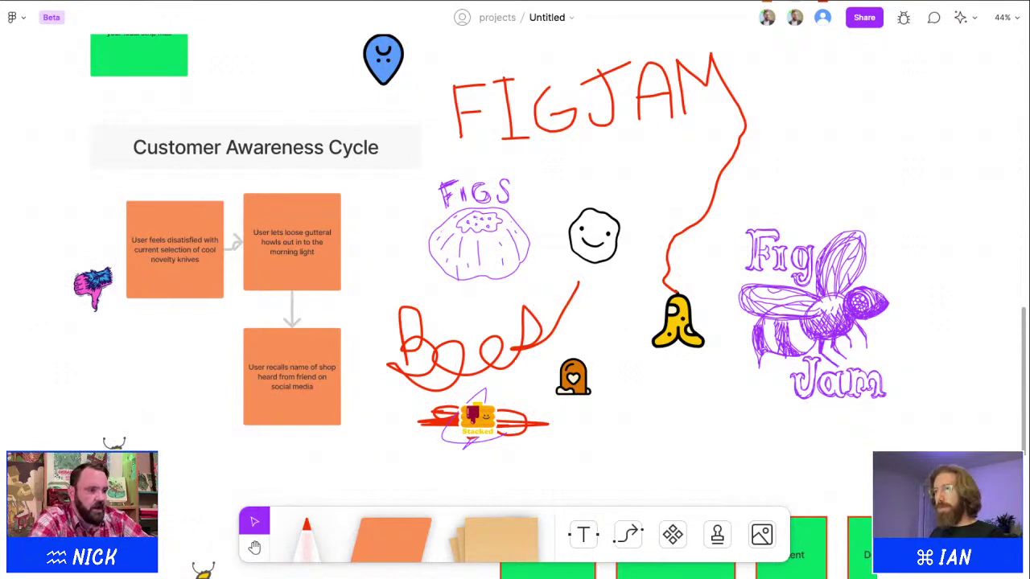
Step: Follow a collaborator's view and examine the purple Fig Jam bee drawing with its crown and figs up close
left_click(822, 17)
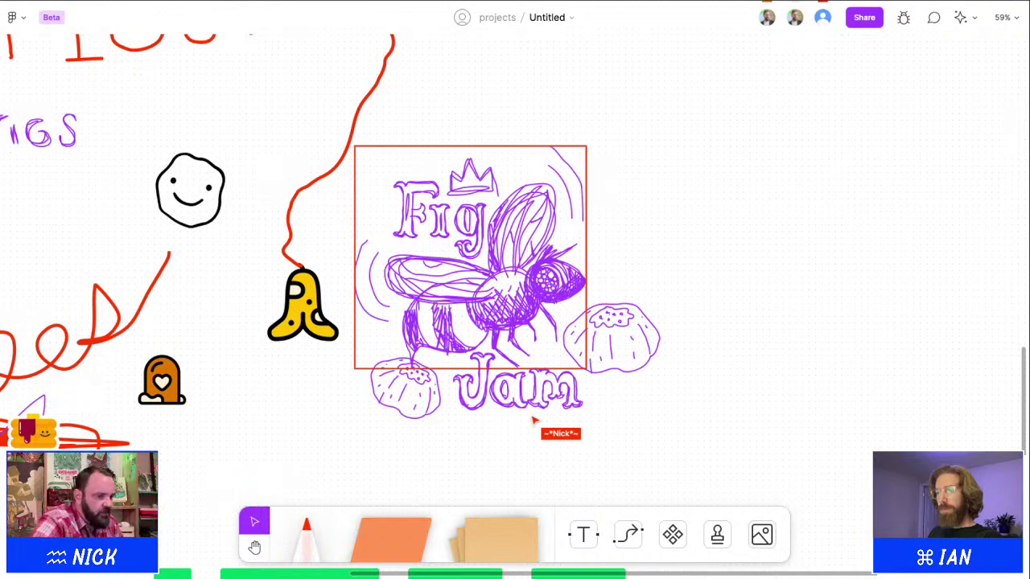
scroll(515, 306, "up", 3)
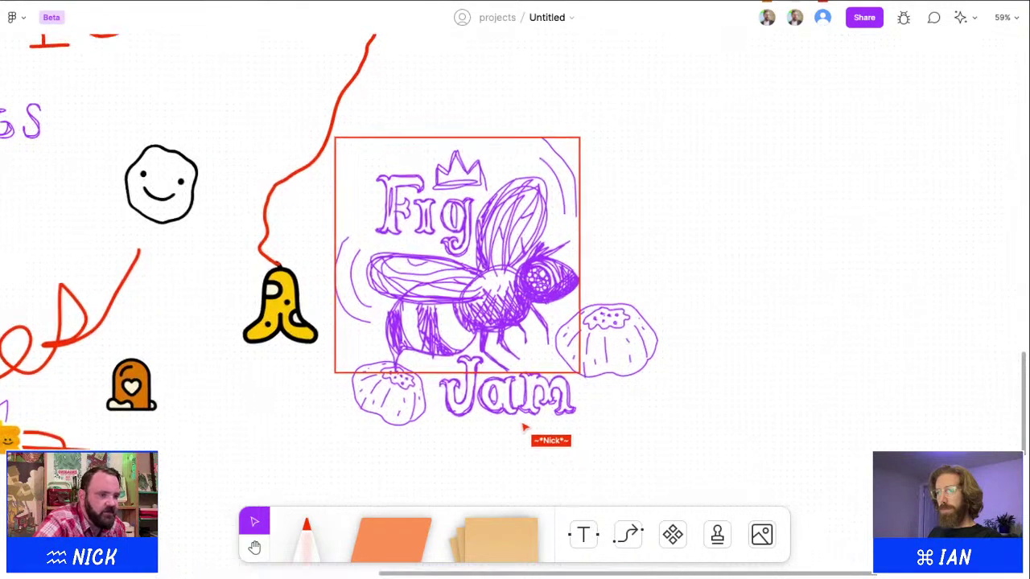
scroll(515, 306, "down", 3)
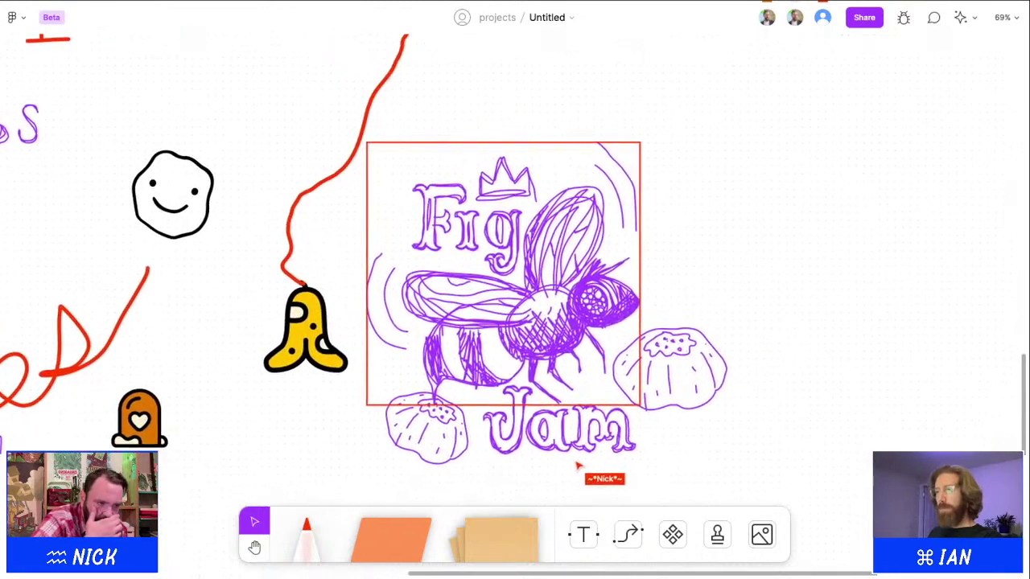
scroll(515, 306, "right", 3)
scroll(514, 305, "up", 2)
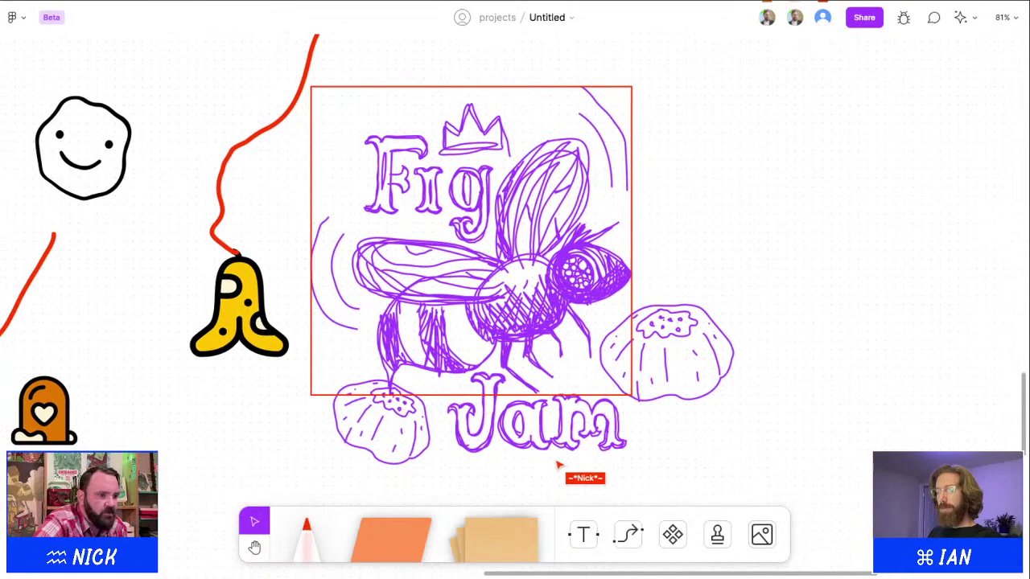
Step: Look over the whole board, from the purple Fig Jam bee drawing out to the Journey Map and Customer Awareness Cycle
scroll(716, 278, "up", 2)
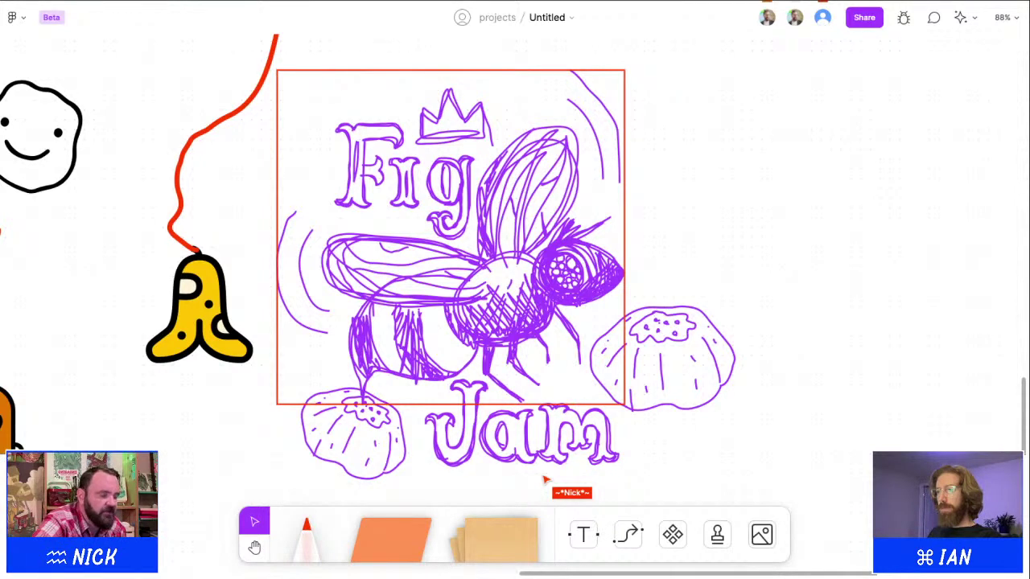
scroll(714, 288, "down", 5)
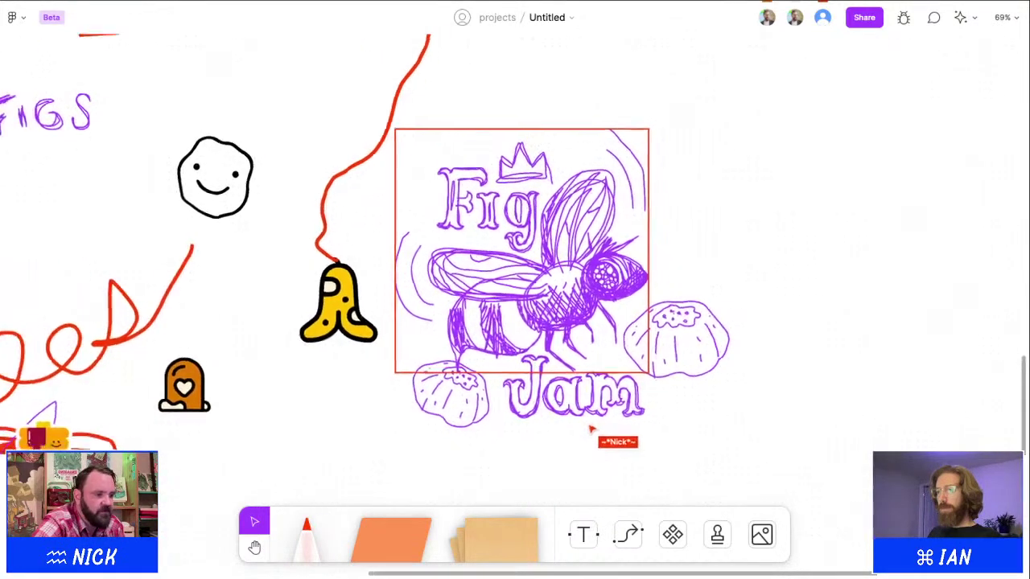
scroll(704, 286, "down", 3)
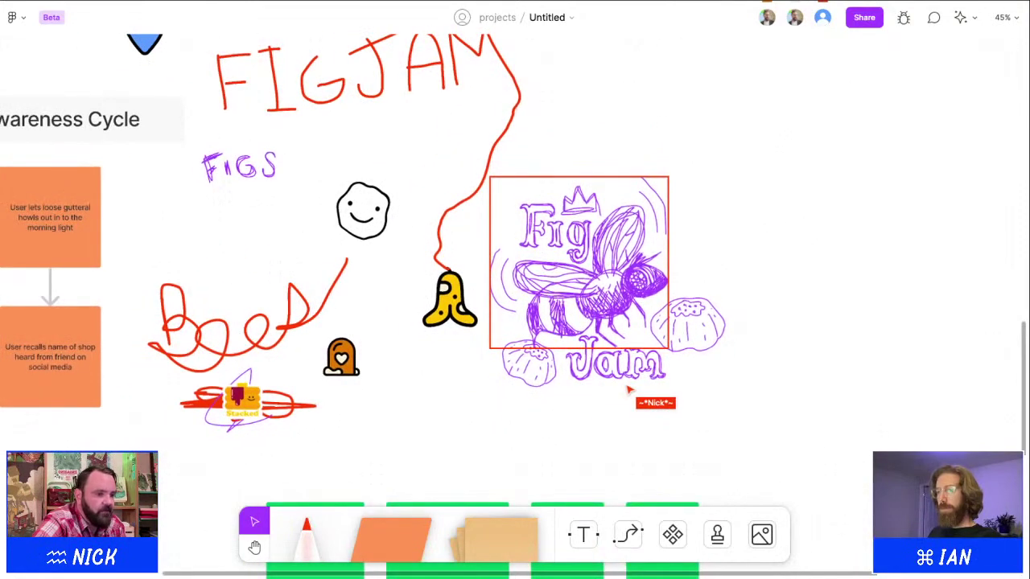
scroll(703, 286, "down", 3)
scroll(708, 289, "down", 4)
scroll(708, 289, "down", 1)
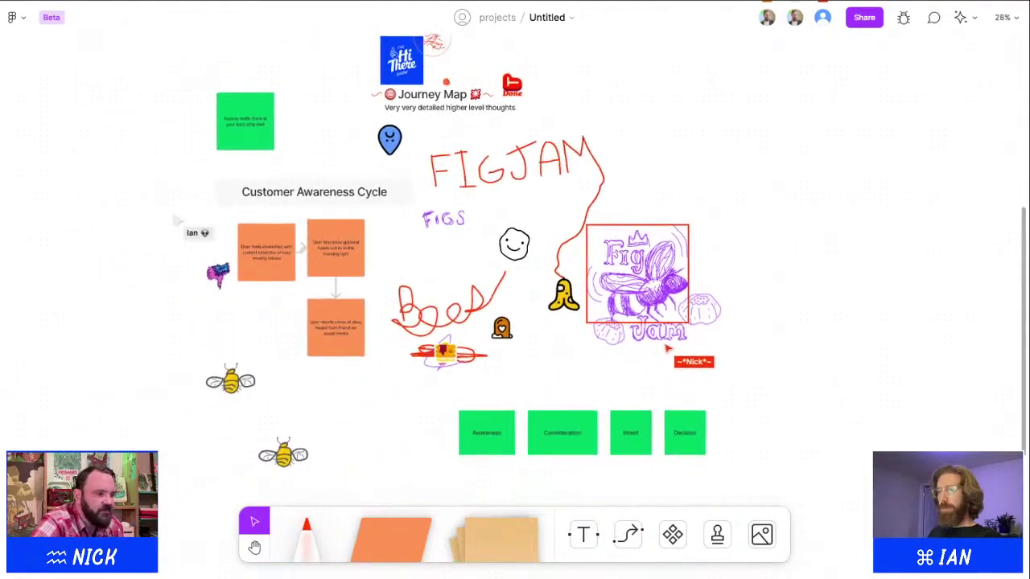
scroll(724, 297, "down", 4)
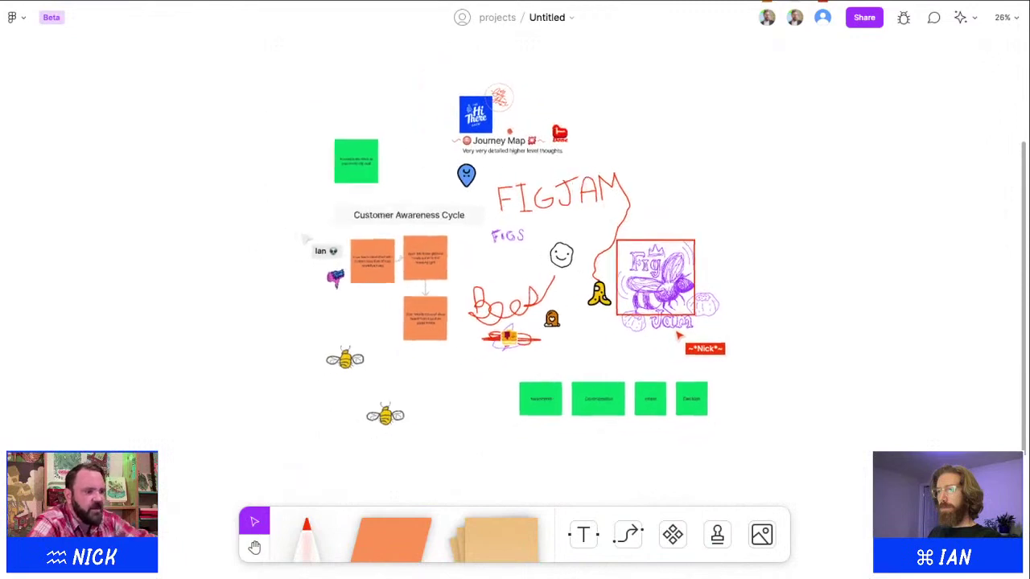
scroll(696, 225, "up", 3)
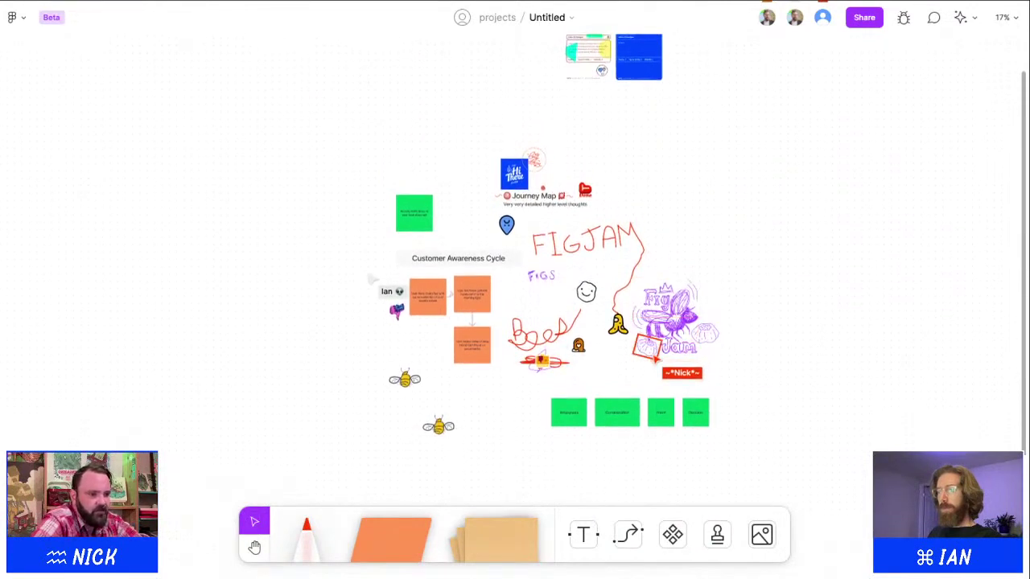
Step: Examine the placement of the figs around the purple Fig Jam bee while a collaborator rearranges the drawing
scroll(676, 292, "up", 5)
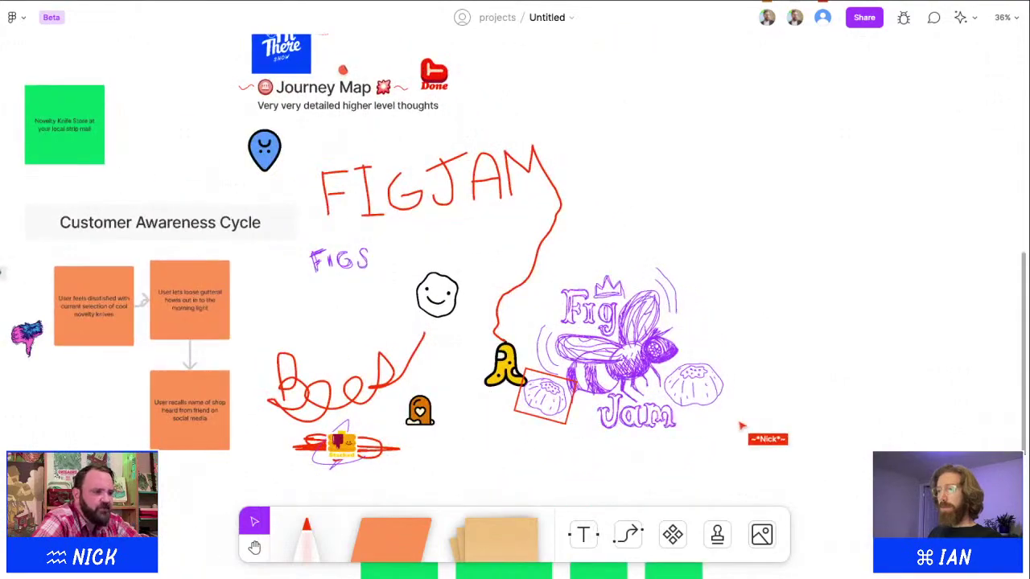
scroll(784, 354, "up", 3)
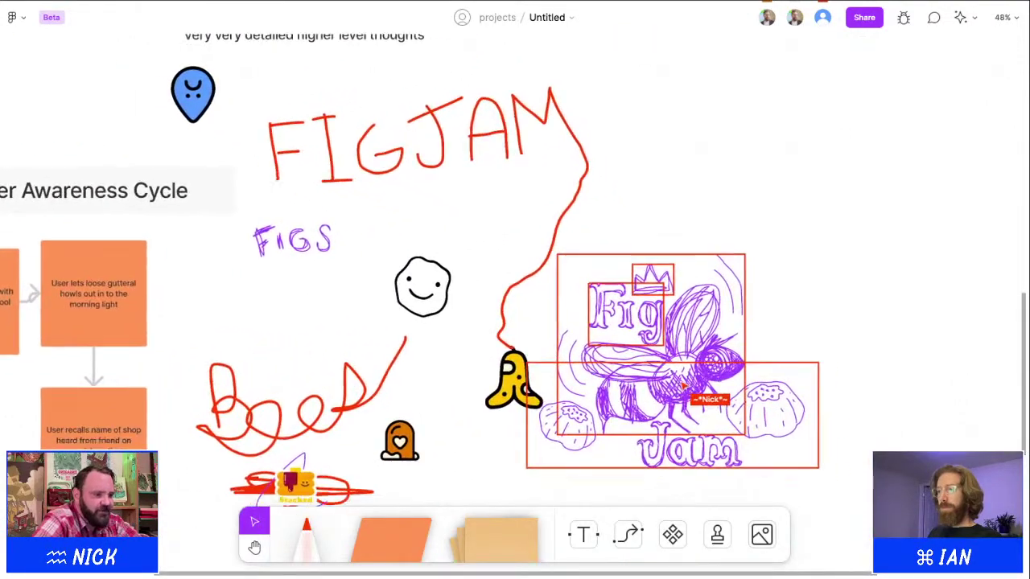
scroll(515, 270, "down", 5)
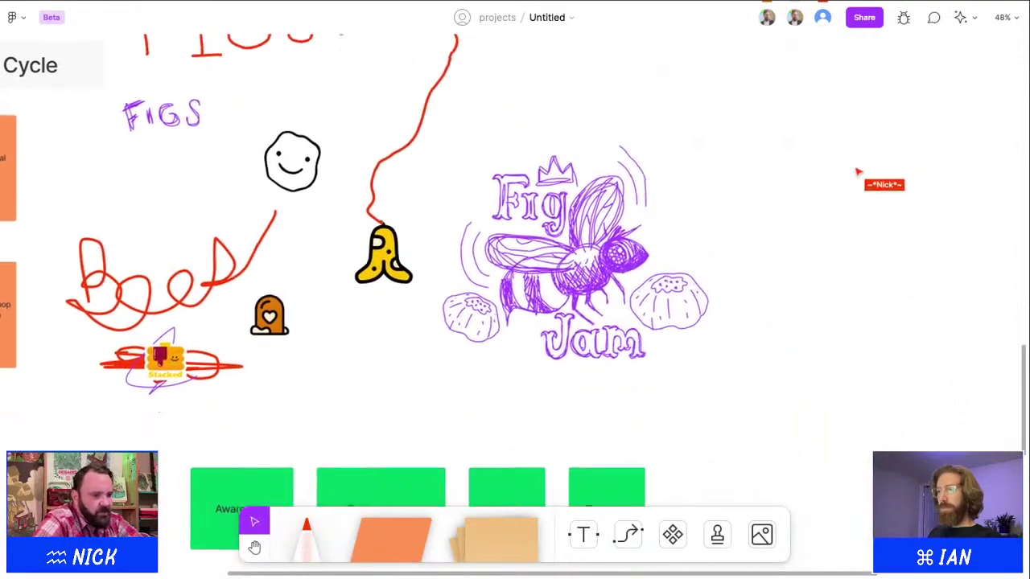
scroll(720, 214, "up", 5)
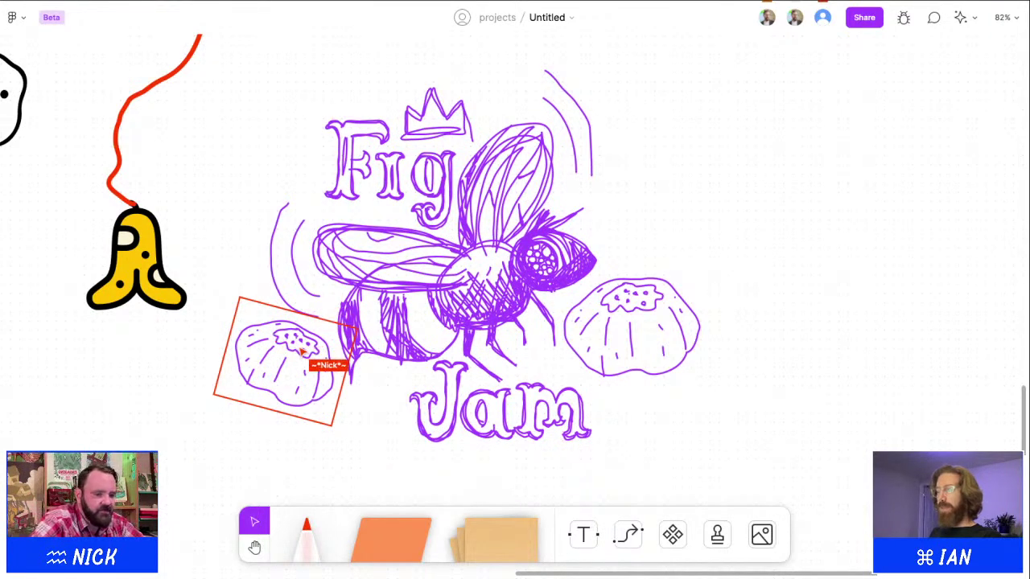
scroll(818, 286, "down", 5)
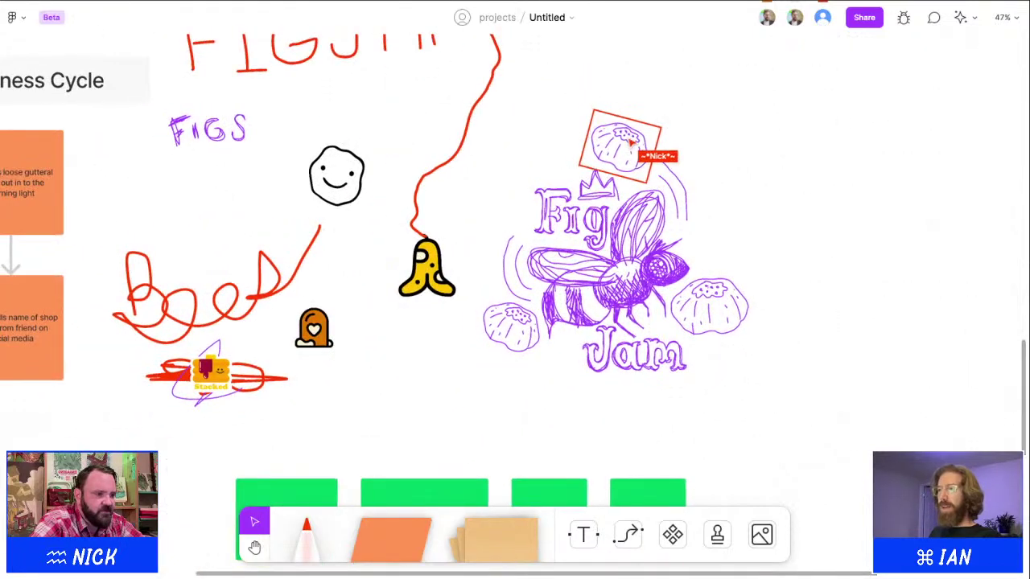
scroll(864, 289, "down", 2)
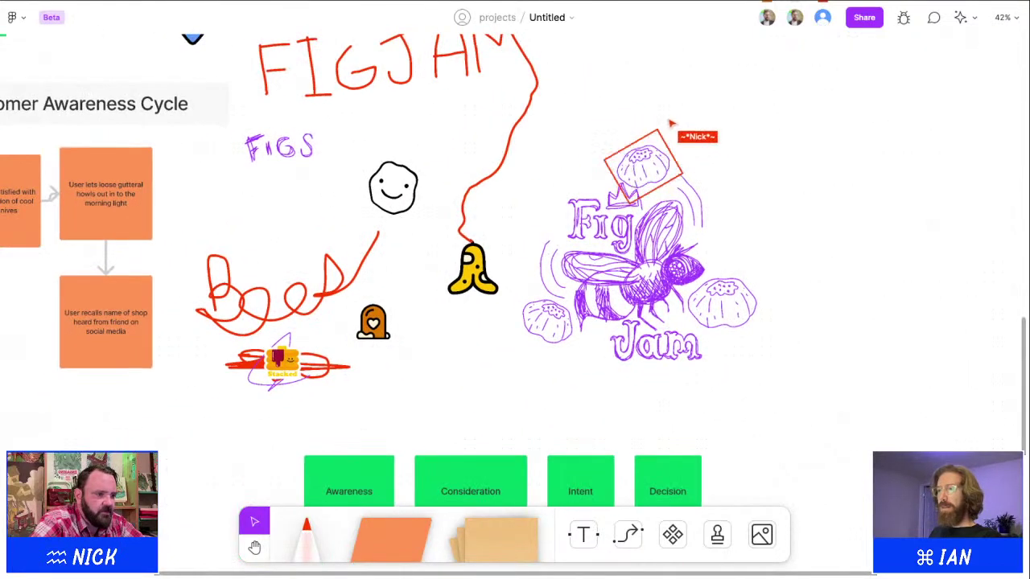
scroll(744, 161, "up", 2)
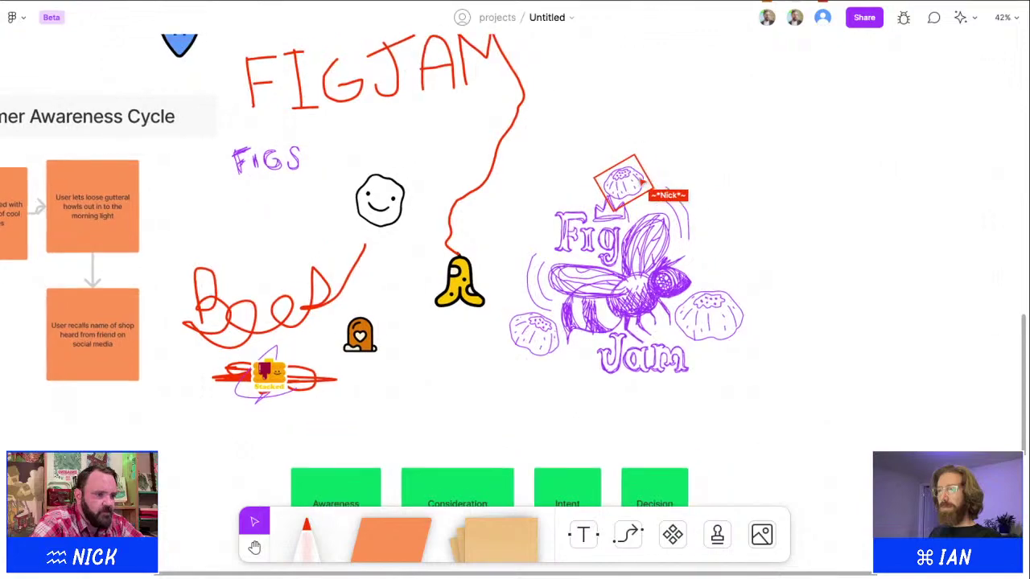
scroll(759, 295, "up", 6)
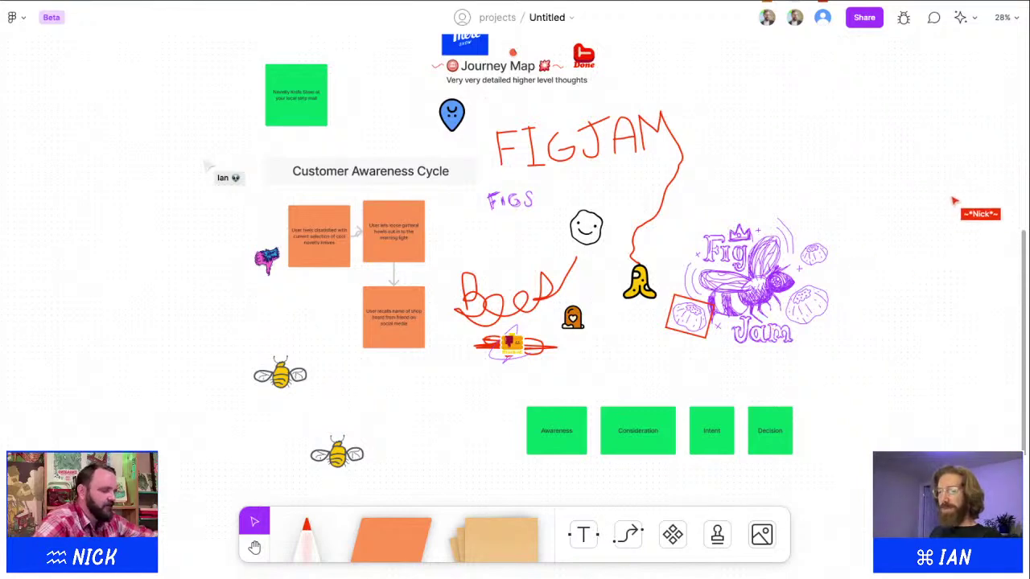
scroll(737, 286, "up", 5)
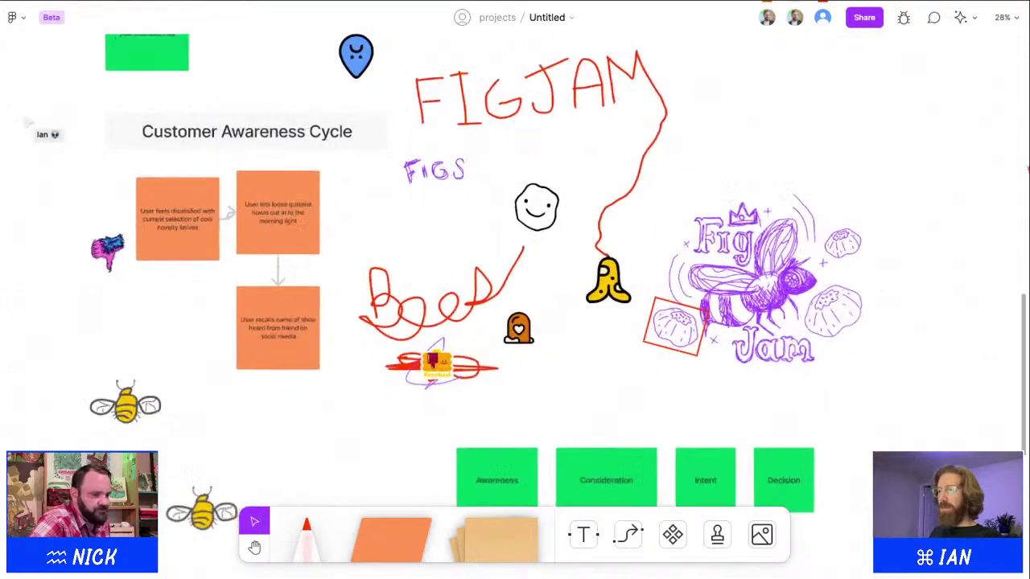